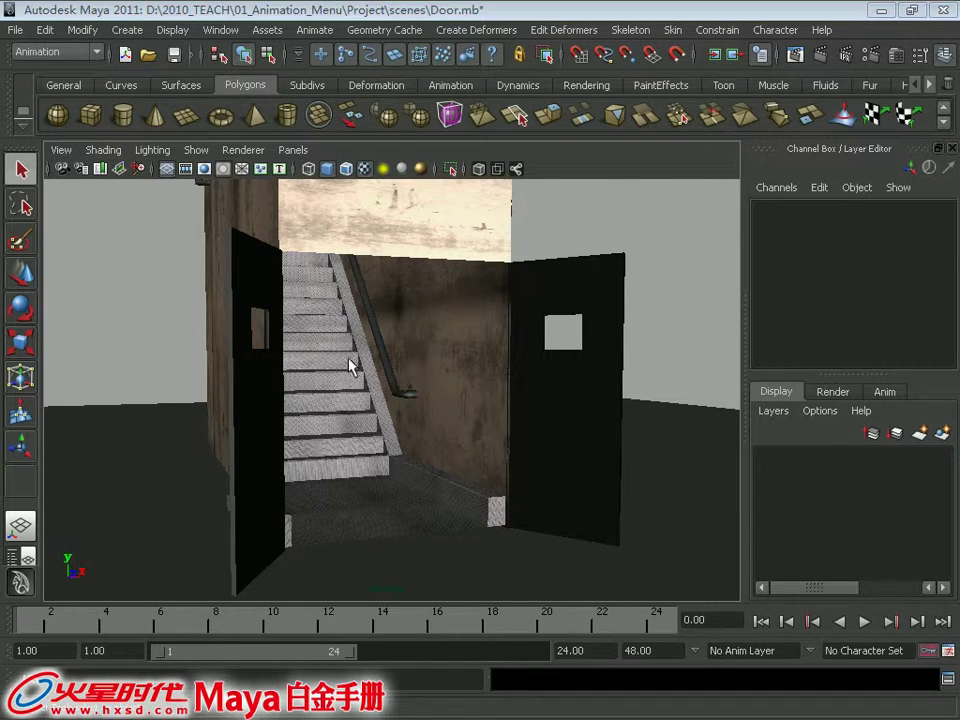
# Step: Create a locator and move it forward along Z and up along Y
pyautogui.click(127, 30)
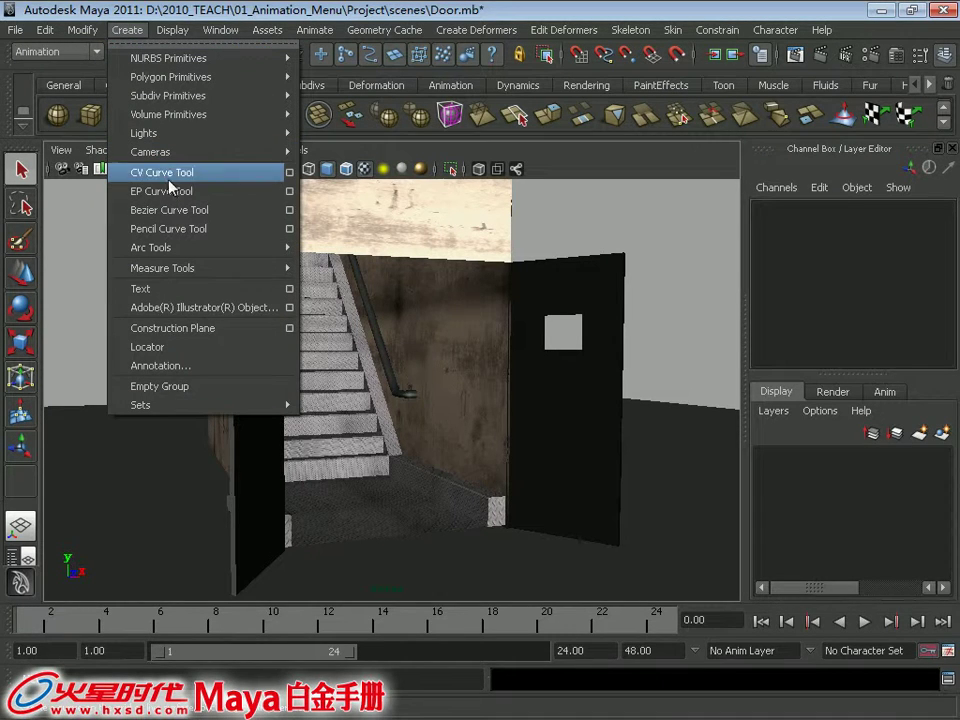
pyautogui.click(157, 347)
pyautogui.scroll(-3, 456, 551)
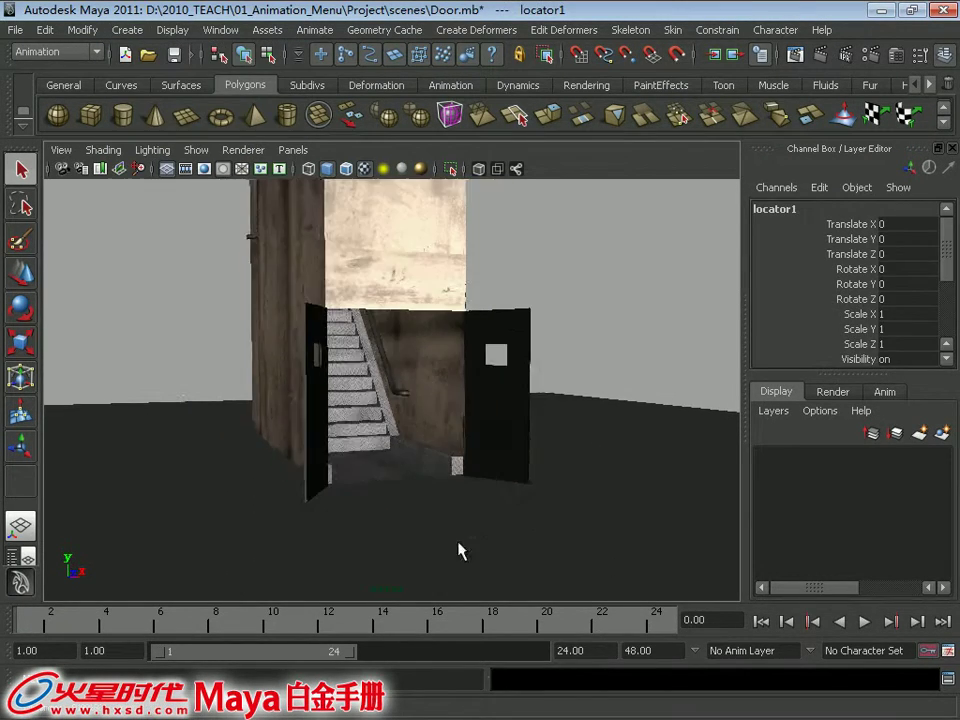
pyautogui.scroll(-3, 484, 551)
pyautogui.press('w')
pyautogui.moveTo(369, 455); pyautogui.dragTo(463, 492)
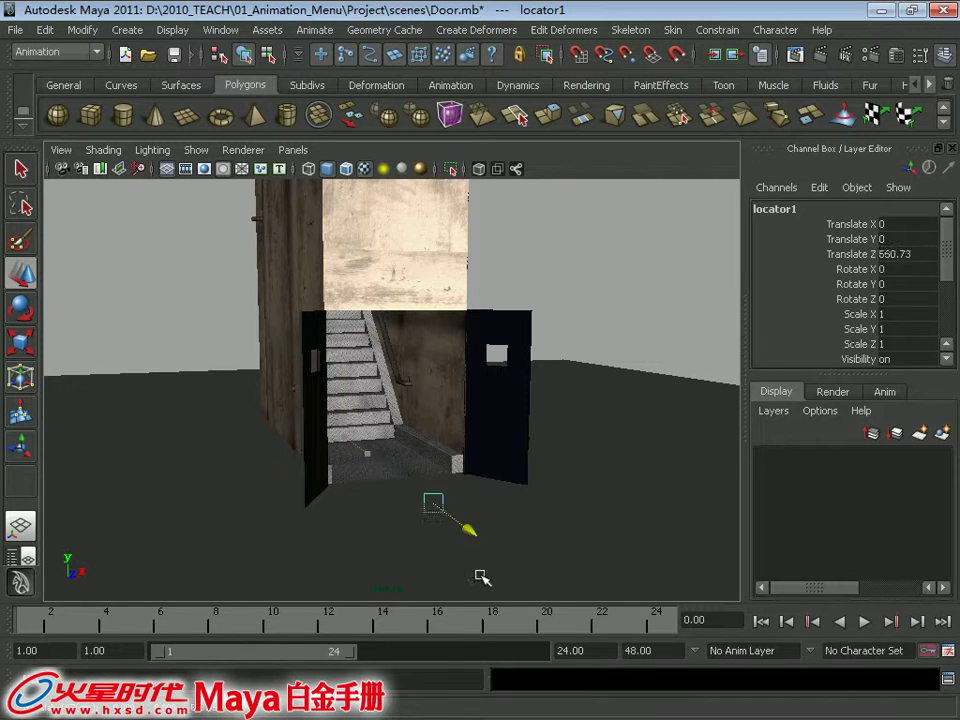
pyautogui.moveTo(456, 436)
pyautogui.mouseDown()
pyautogui.moveTo(456, 398)
pyautogui.moveTo(428, 364)
pyautogui.mouseUp()
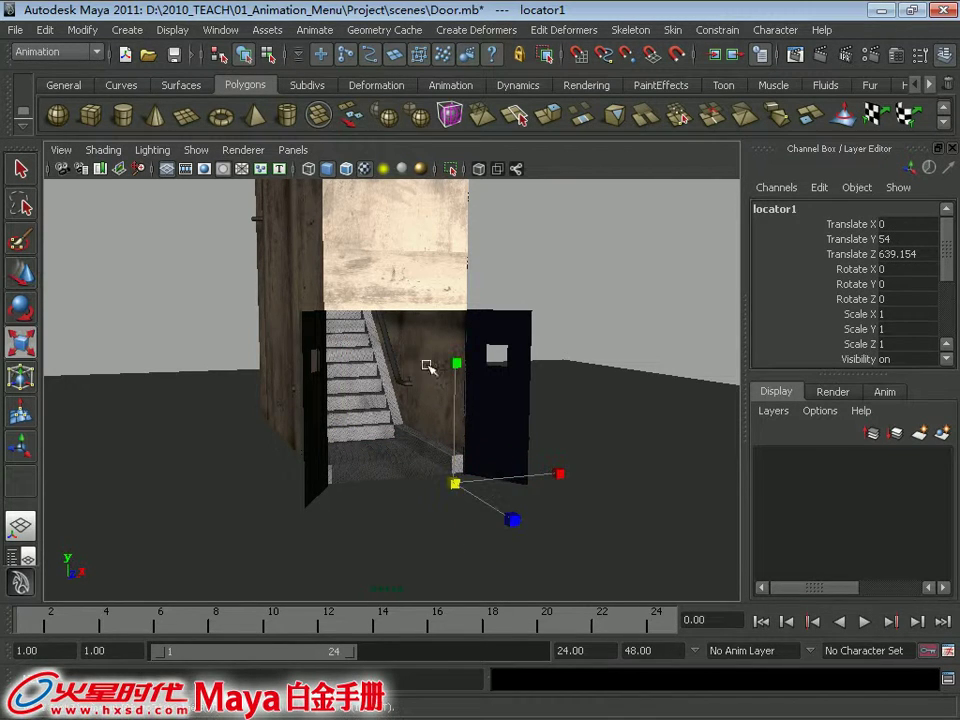
# Step: Turn on locator display in the viewport and scale the locator to about 91
pyautogui.click(196, 150)
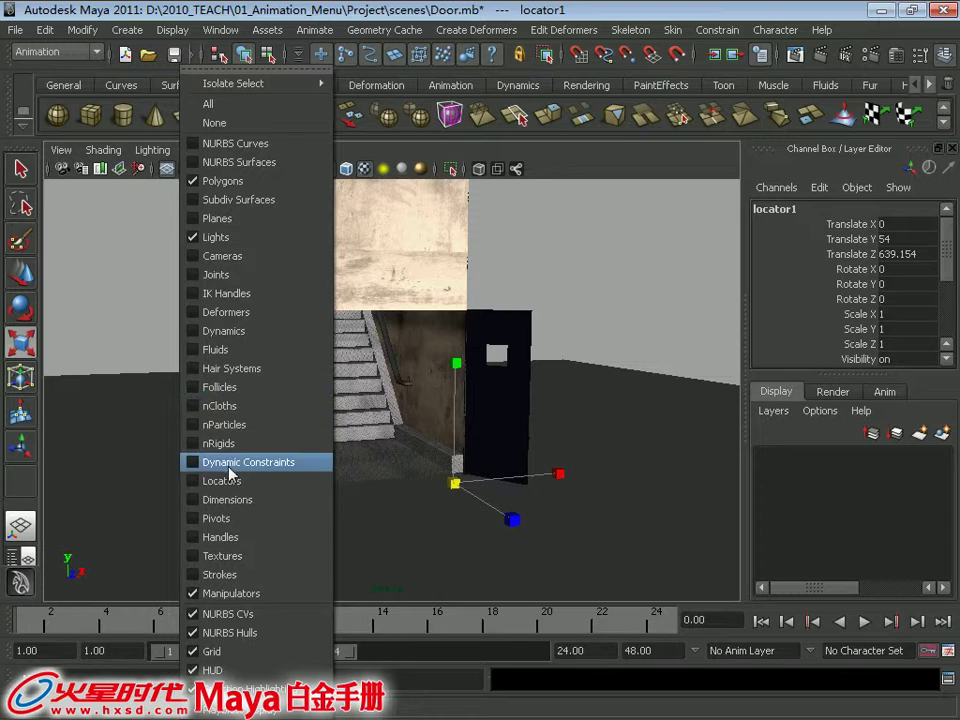
pyautogui.click(222, 480)
pyautogui.press('r')
pyautogui.moveTo(453, 482)
pyautogui.mouseDown()
pyautogui.moveTo(570, 499)
pyautogui.moveTo(551, 540)
pyautogui.moveTo(600, 566)
pyautogui.mouseUp()
# Step: Position the locator in front of the doors at Y 104.144, Z 277.129
pyautogui.press('w')
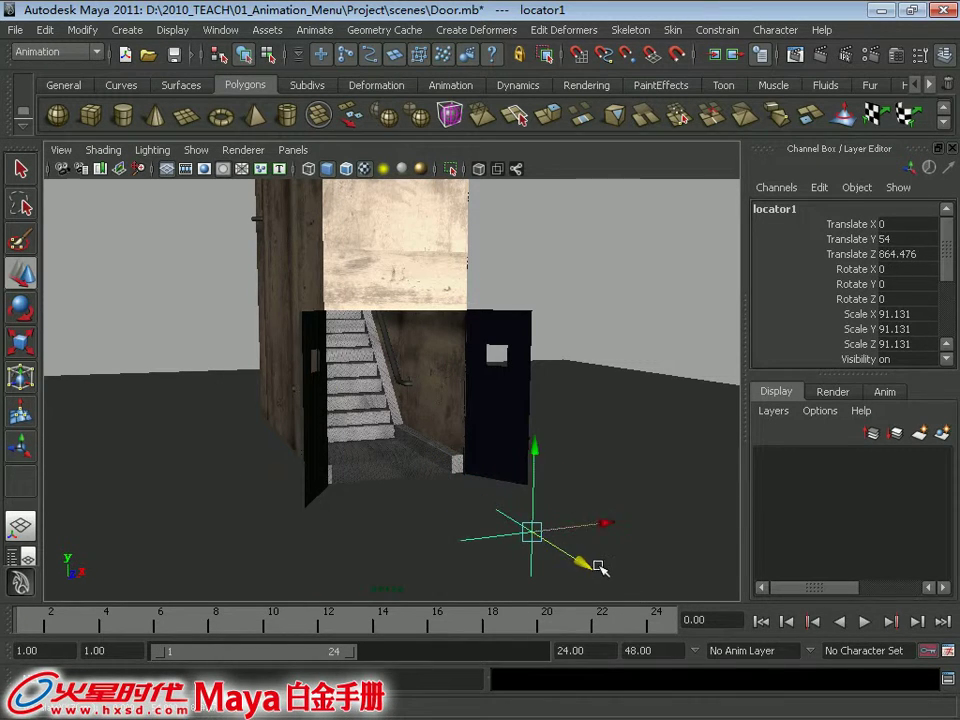
pyautogui.moveTo(530, 447); pyautogui.dragTo(540, 407)
pyautogui.moveTo(588, 519)
pyautogui.mouseDown()
pyautogui.moveTo(460, 450)
pyautogui.moveTo(567, 514)
pyautogui.moveTo(411, 385)
pyautogui.moveTo(510, 499)
pyautogui.moveTo(565, 527)
pyautogui.mouseUp()
# Step: Close the right door by setting its Rotate Y to 0
pyautogui.click(313, 403)
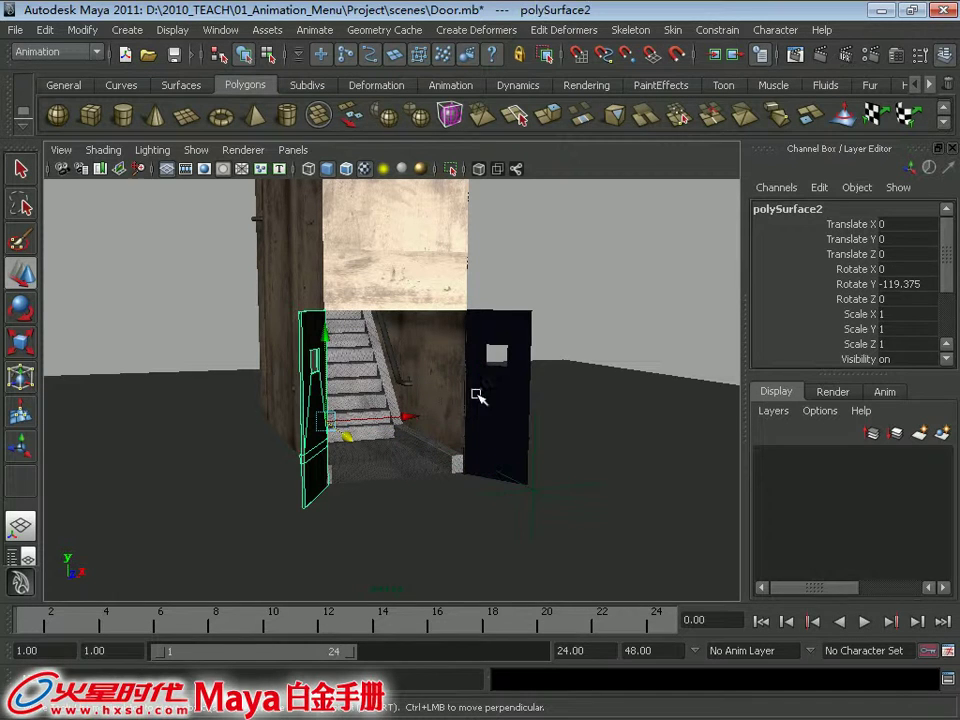
pyautogui.click(478, 397)
pyautogui.doubleClick(920, 284)
pyautogui.write('0')
pyautogui.press('Return')
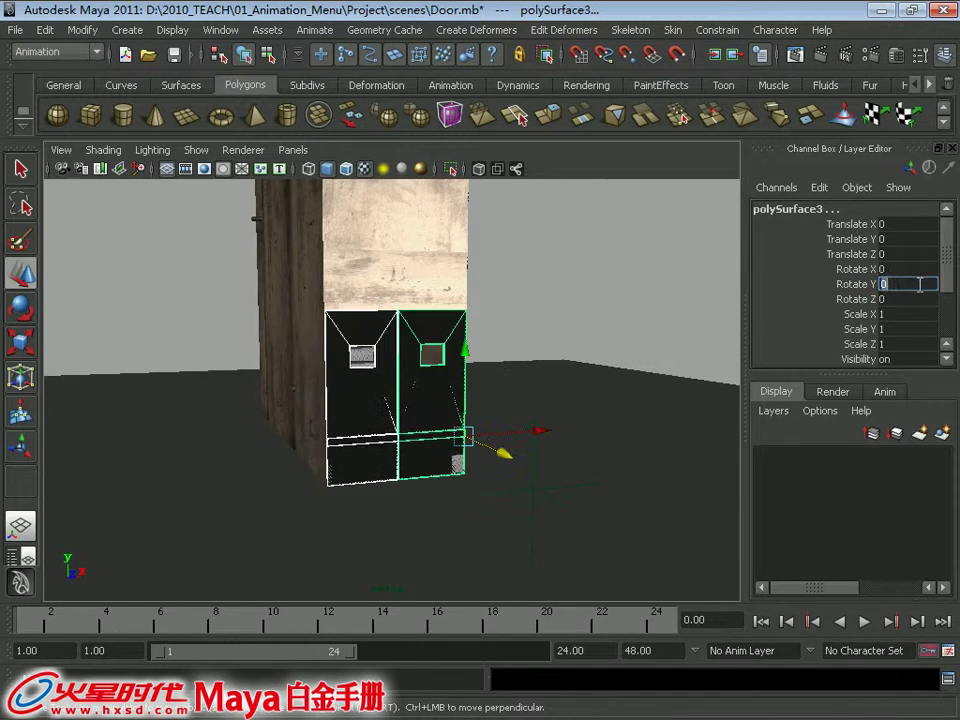
# Step: Freeze the locator's transformations and scale it up to about 78.864
pyautogui.click(633, 290)
pyautogui.click(535, 492)
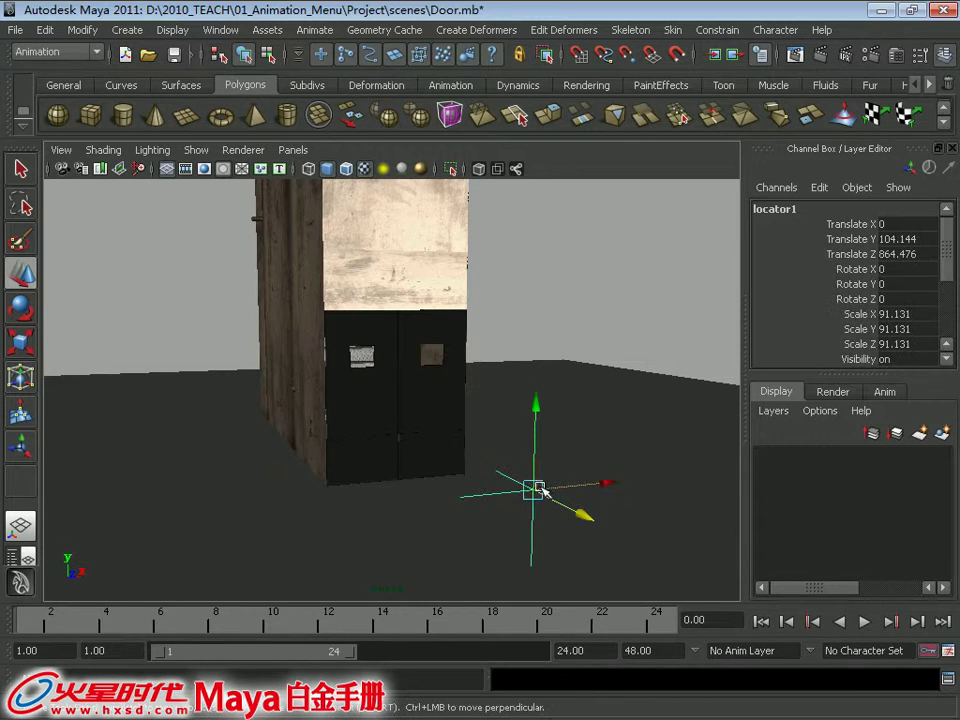
pyautogui.click(76, 30)
pyautogui.click(104, 95)
pyautogui.press('r')
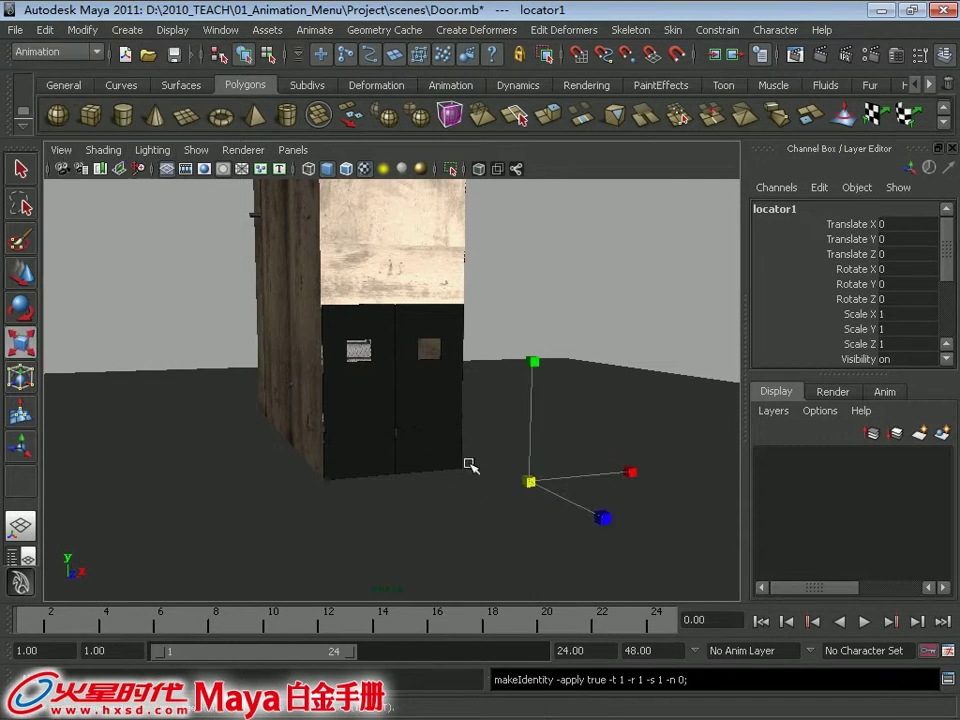
pyautogui.moveTo(530, 482)
pyautogui.mouseDown()
pyautogui.moveTo(664, 514)
pyautogui.moveTo(643, 510)
pyautogui.mouseUp()
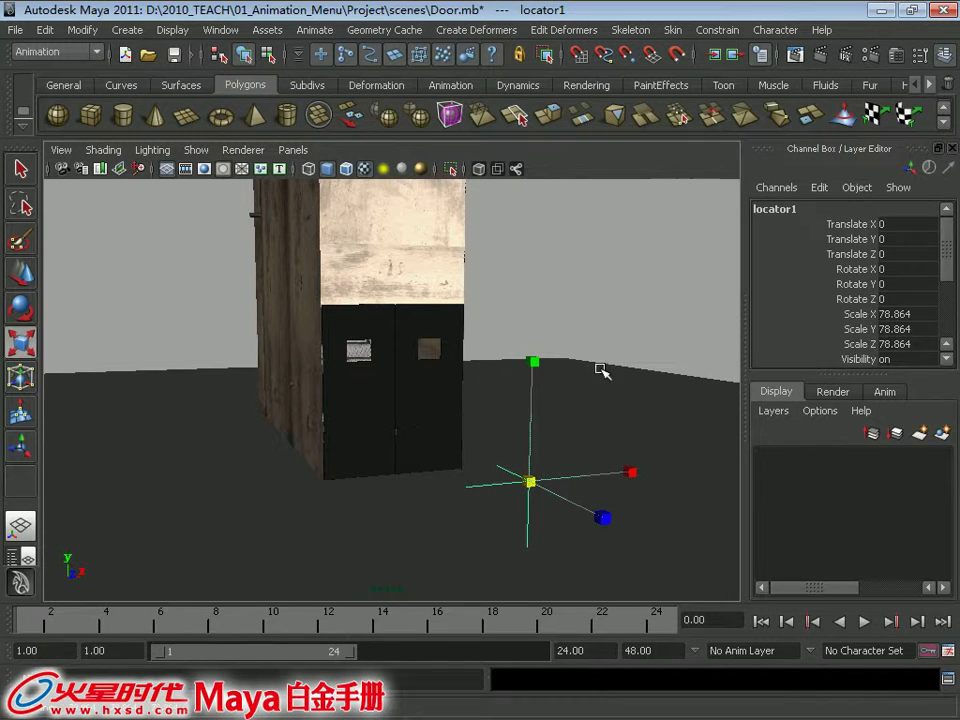
pyautogui.click(557, 503)
pyautogui.keyDown('alt'); pyautogui.moveTo(531, 447); pyautogui.dragTo(514, 439); pyautogui.keyUp('alt')
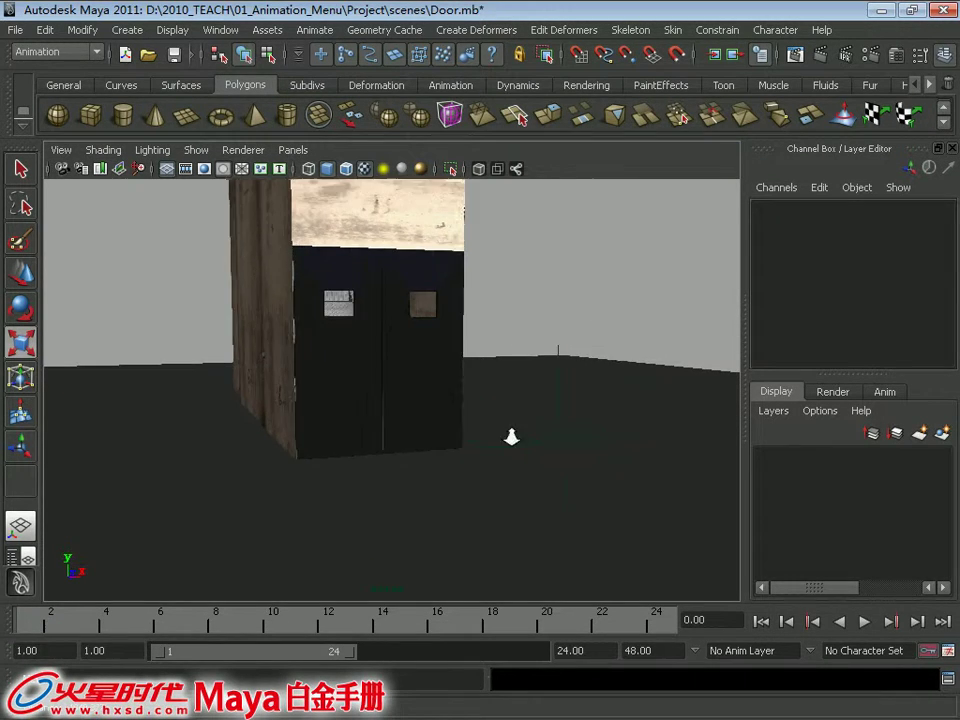
# Step: Try moving the locator along Z, then undo the move
pyautogui.click(557, 439)
pyautogui.click(343, 382)
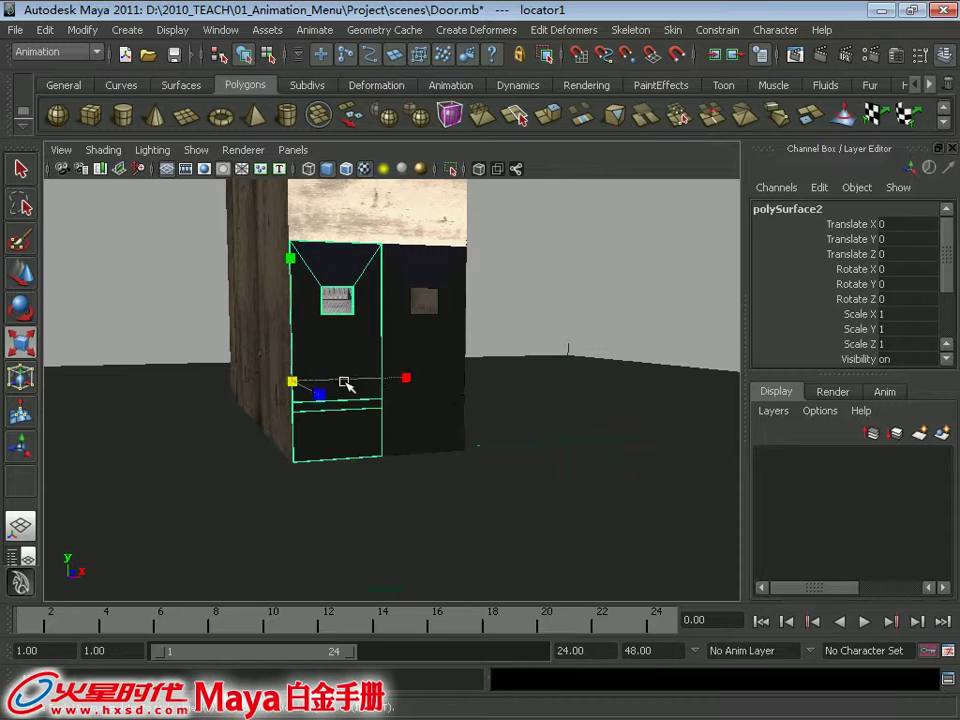
pyautogui.click(567, 437)
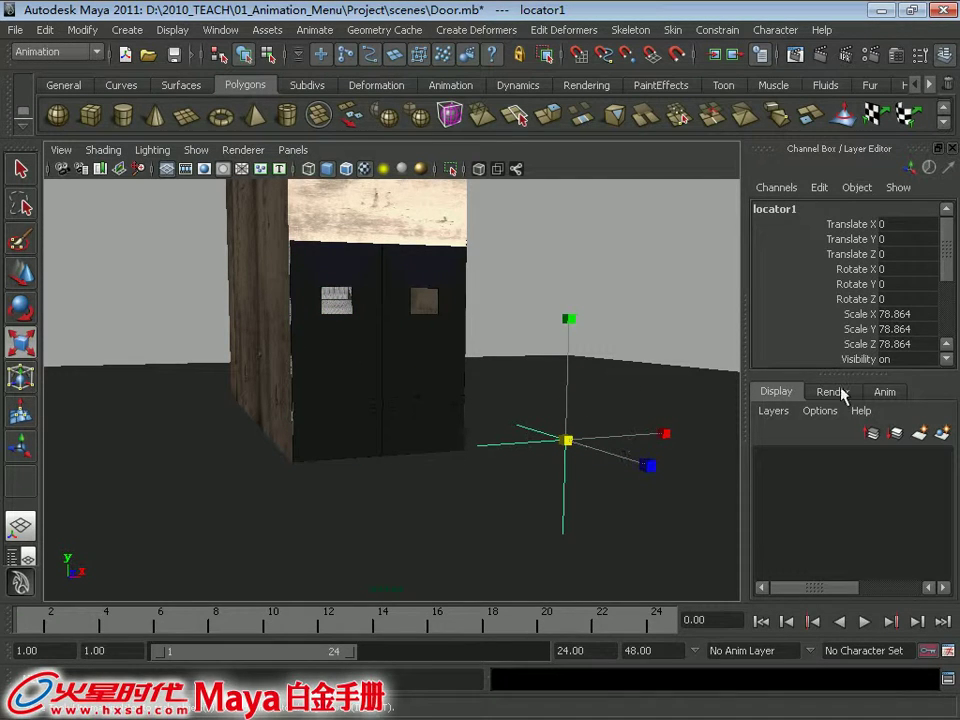
pyautogui.press('w')
pyautogui.click(797, 253)
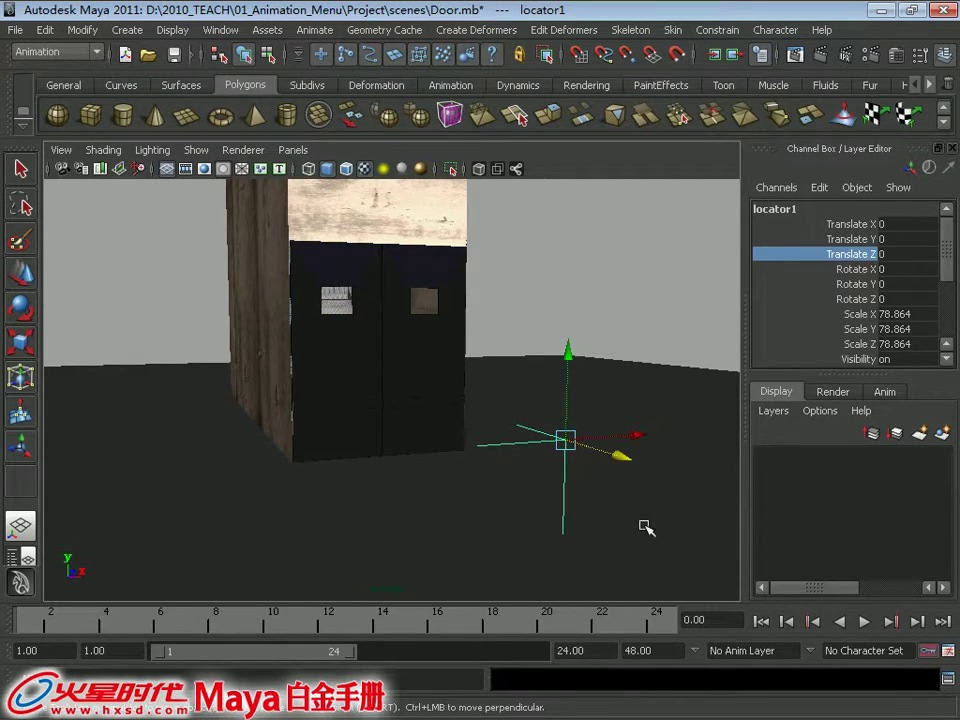
pyautogui.moveTo(620, 460)
pyautogui.mouseDown()
pyautogui.moveTo(465, 386)
pyautogui.moveTo(489, 414)
pyautogui.mouseUp()
pyautogui.hotkey('ctrl', 'z')
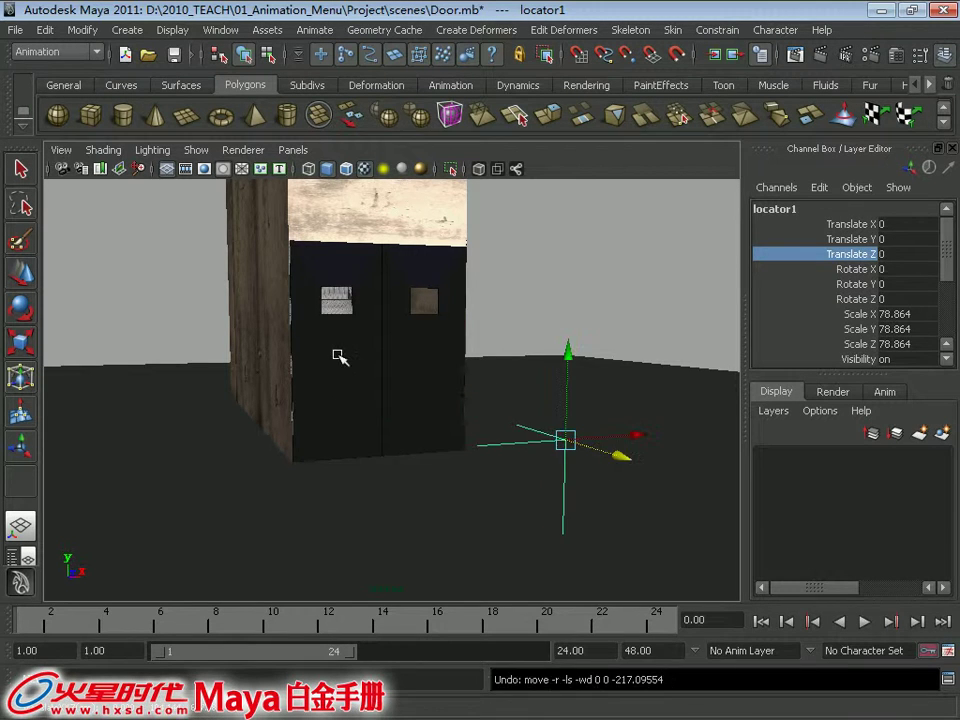
# Step: Test swinging the left door open to Rotate Y -46.752, then undo so it stays closed
pyautogui.click(340, 357)
pyautogui.keyDown('alt'); pyautogui.moveTo(340, 357); pyautogui.dragTo(369, 422); pyautogui.keyUp('alt')
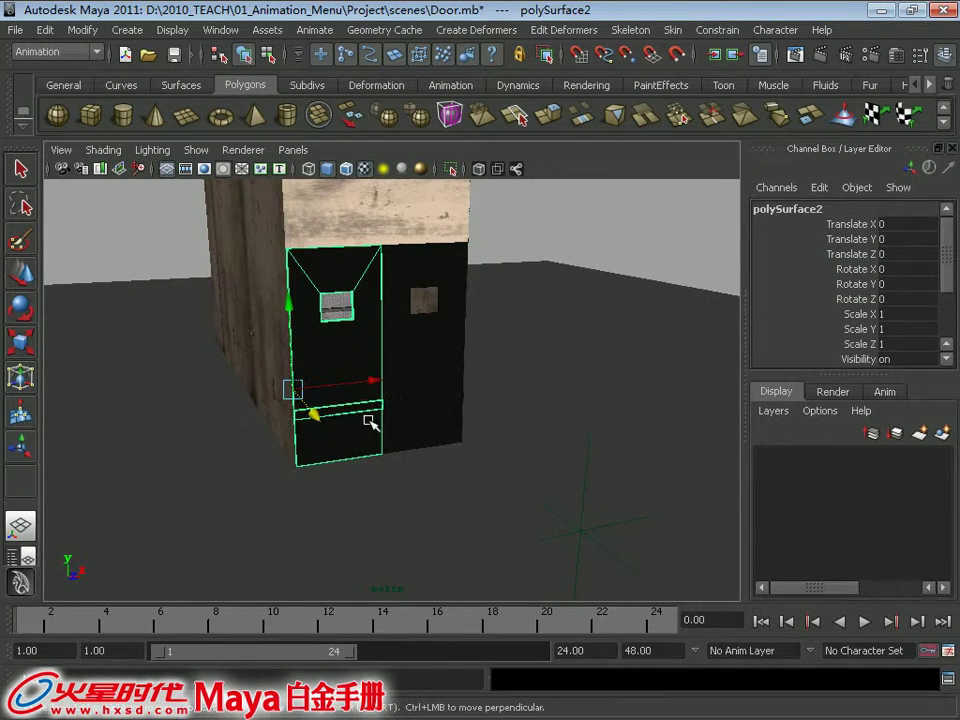
pyautogui.press('e')
pyautogui.moveTo(288, 426); pyautogui.dragTo(229, 439)
pyautogui.hotkey('ctrl', 'z')
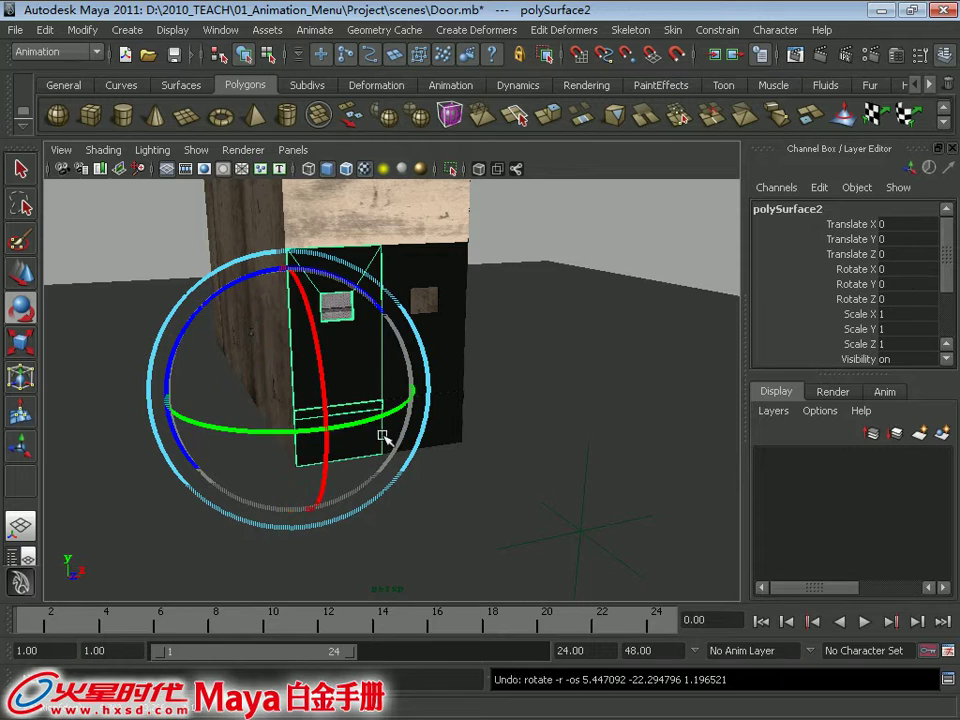
pyautogui.moveTo(390, 418)
pyautogui.mouseDown()
pyautogui.moveTo(304, 424)
pyautogui.moveTo(340, 420)
pyautogui.moveTo(287, 411)
pyautogui.moveTo(295, 406)
pyautogui.mouseUp()
pyautogui.hotkey('ctrl', 'z')
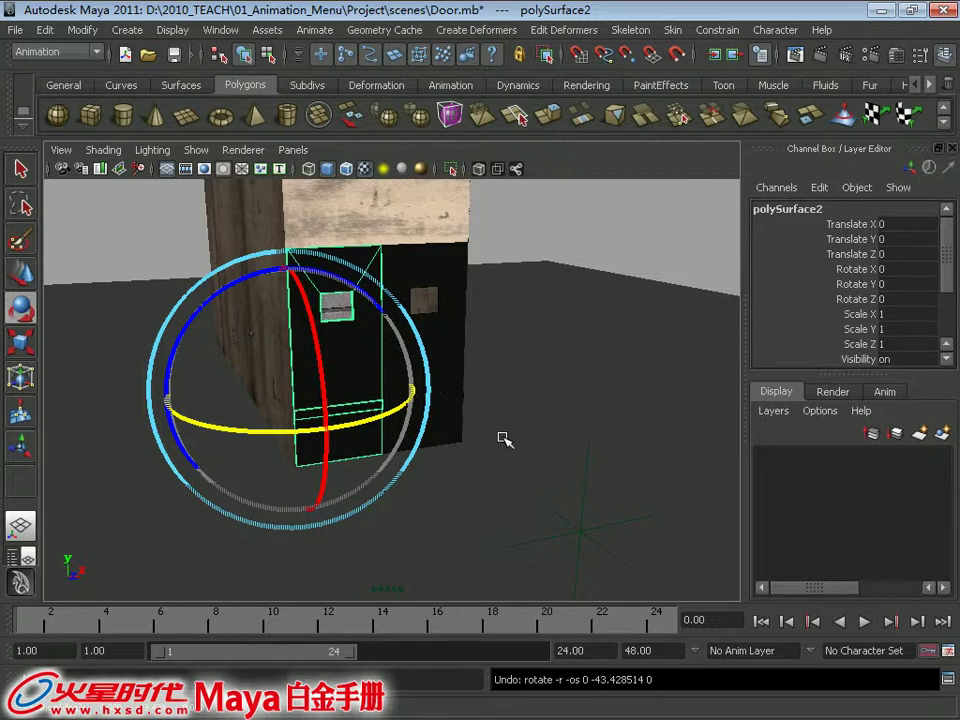
# Step: With the left door selected, launch Animate > Set Driven Key > Set... to load it as driven
pyautogui.press('q')
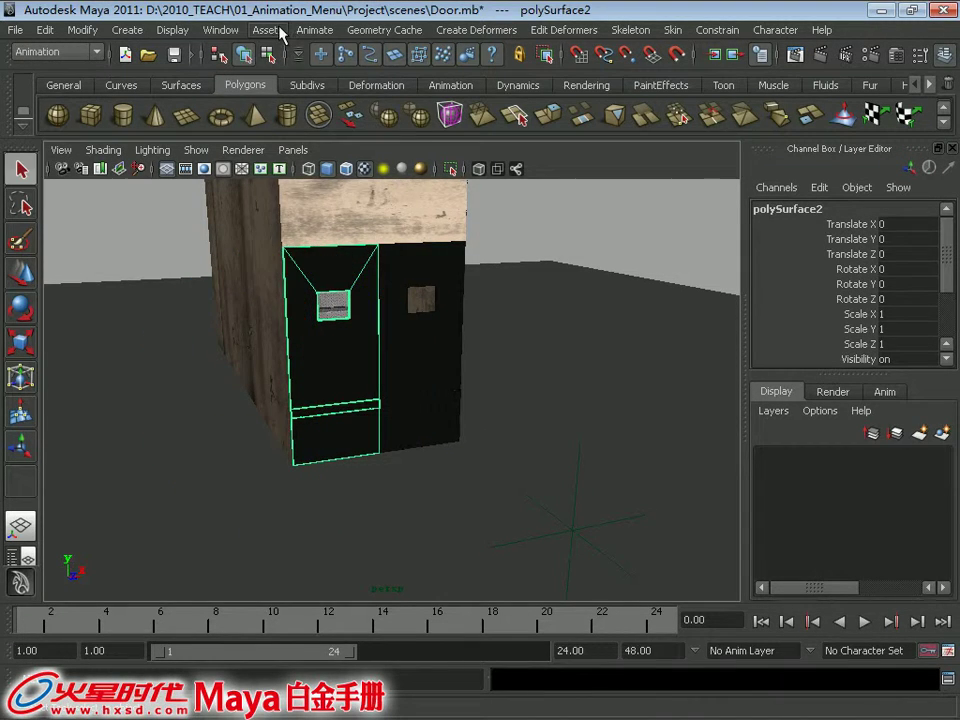
pyautogui.click(222, 30)
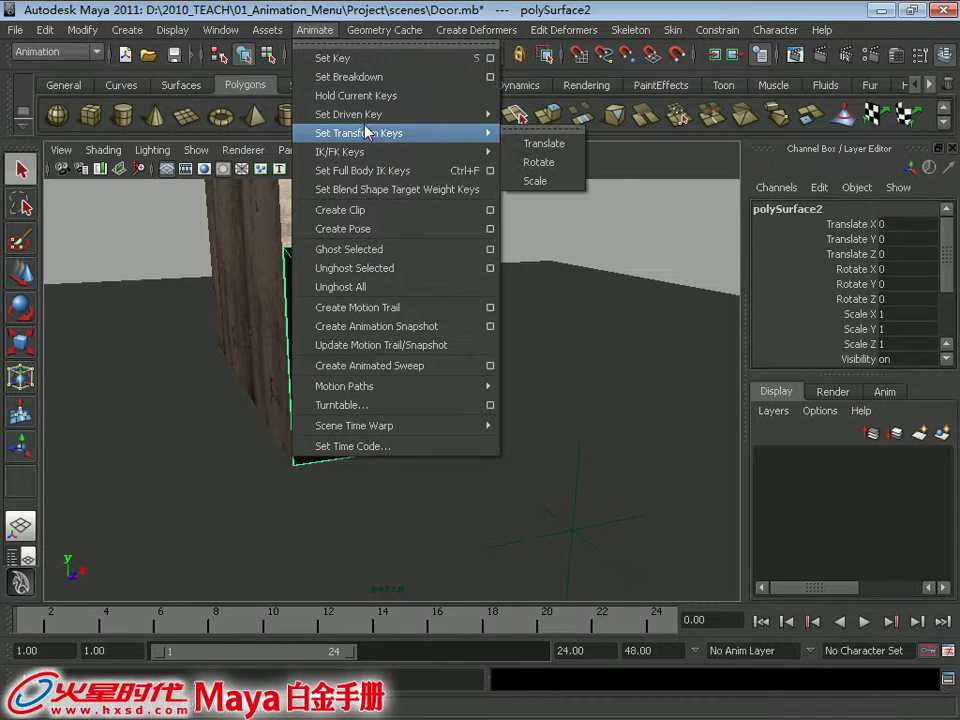
pyautogui.moveTo(350, 114)
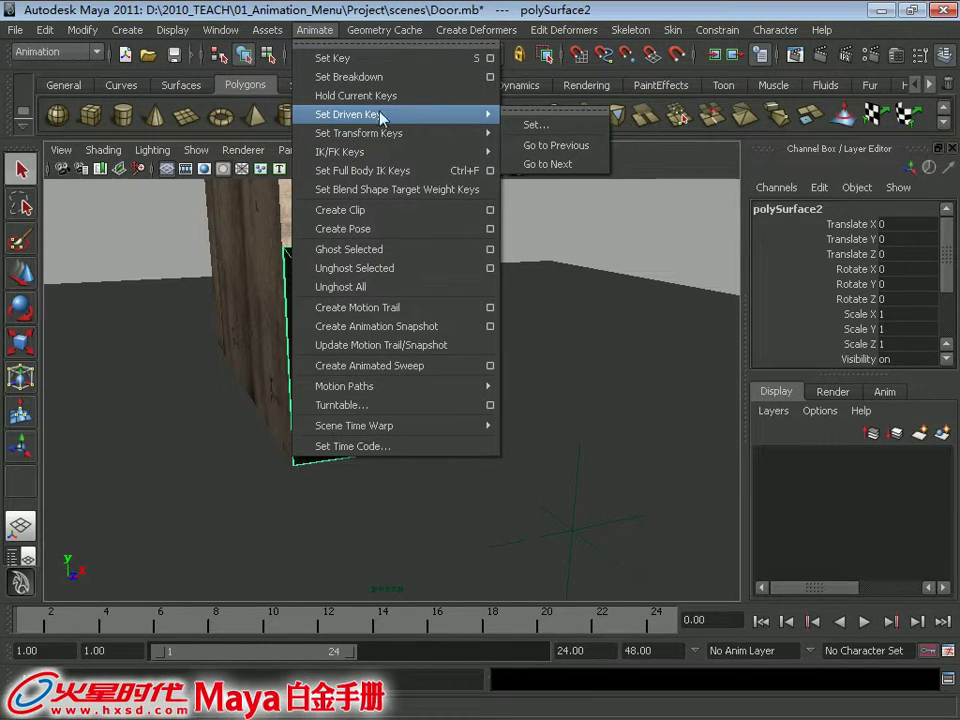
pyautogui.click(560, 128)
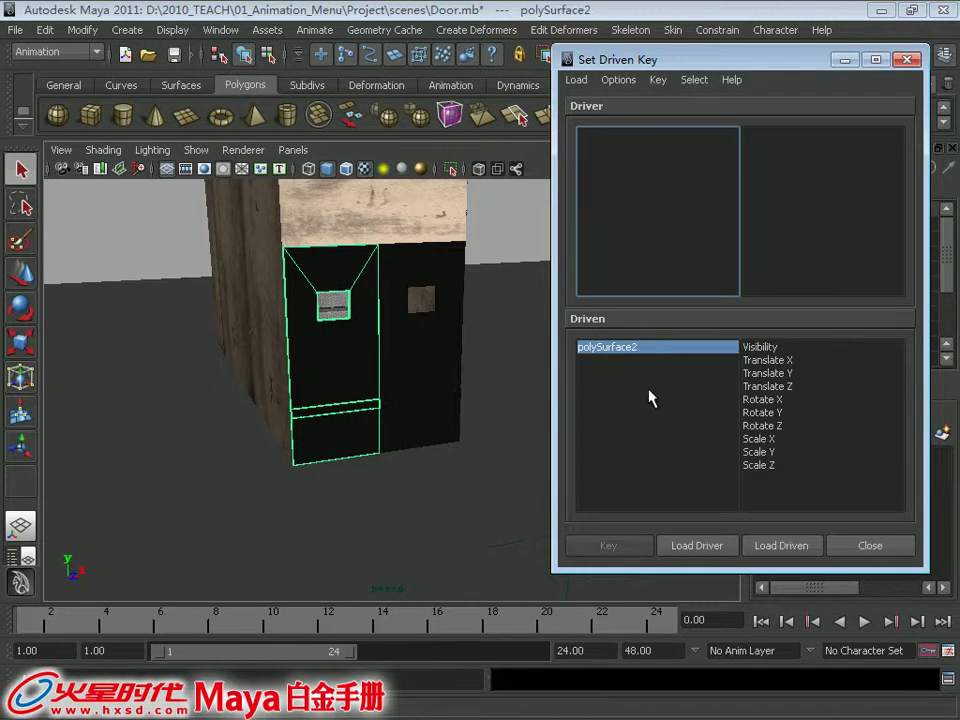
# Step: Load locator1 as the driver in the Set Driven Key window
pyautogui.moveTo(360, 300)
pyautogui.keyDown('alt'); pyautogui.mouseDown()
pyautogui.moveTo(294, 272)
pyautogui.moveTo(402, 326)
pyautogui.mouseUp(); pyautogui.keyUp('alt')
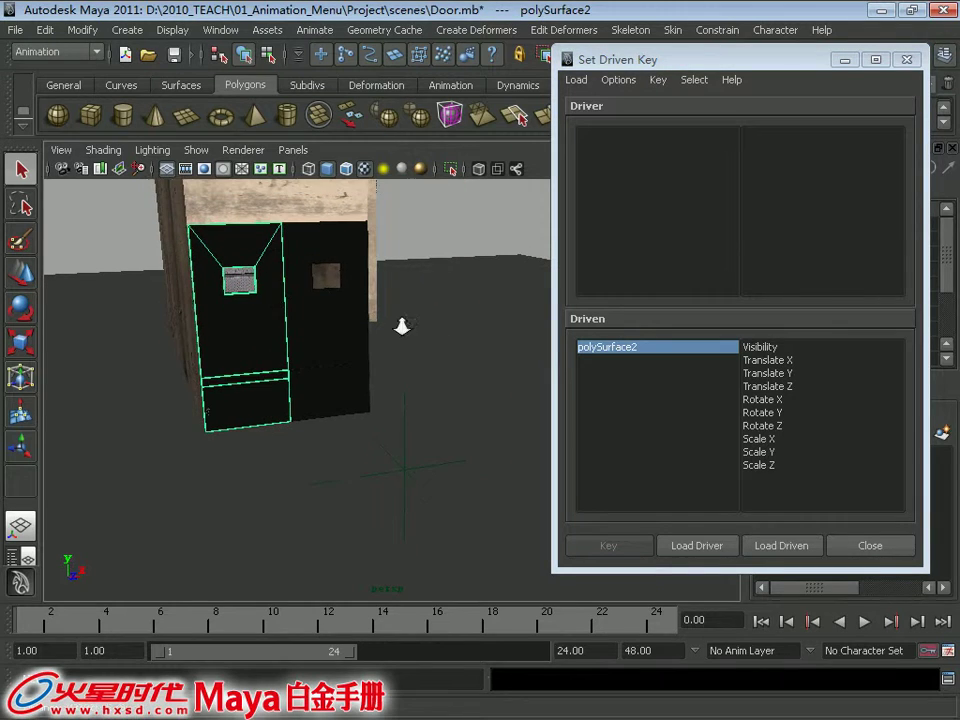
pyautogui.click(404, 478)
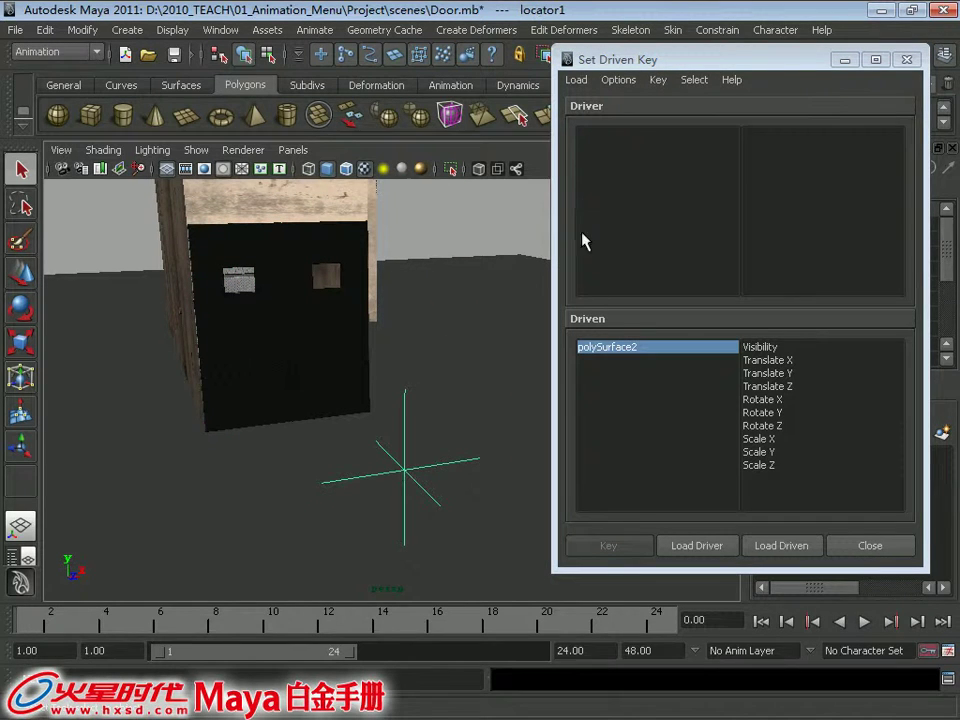
pyautogui.click(697, 546)
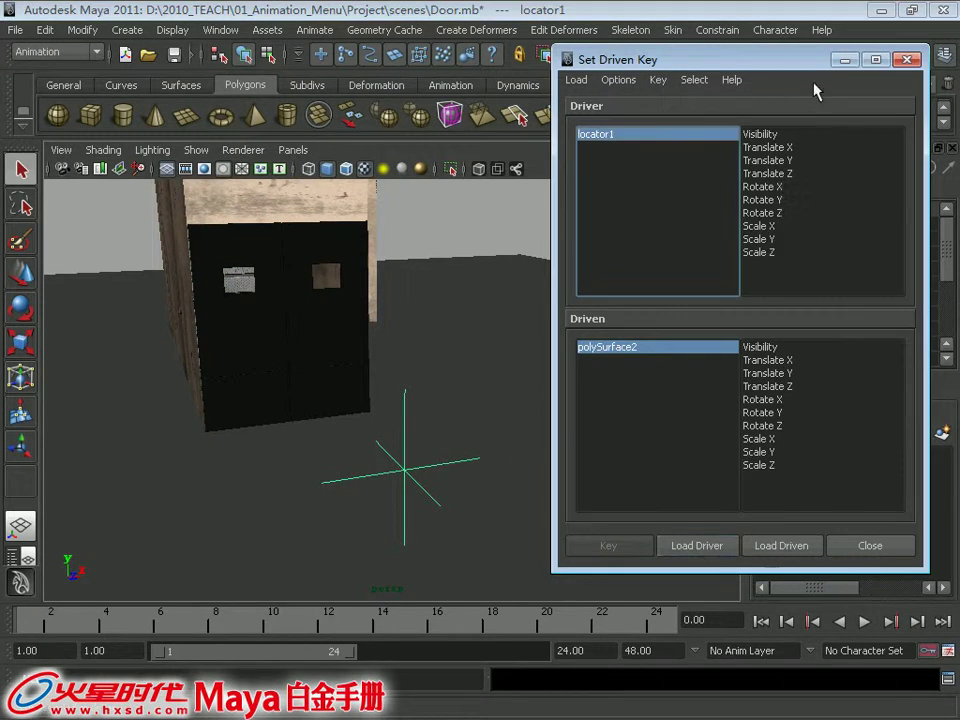
# Step: Key locator1's Translate Z driving the left door's Rotate Y at 0, then minimize the window
pyautogui.keyDown('alt'); pyautogui.moveTo(294, 358); pyautogui.dragTo(313, 364); pyautogui.keyUp('alt')
pyautogui.click(274, 356)
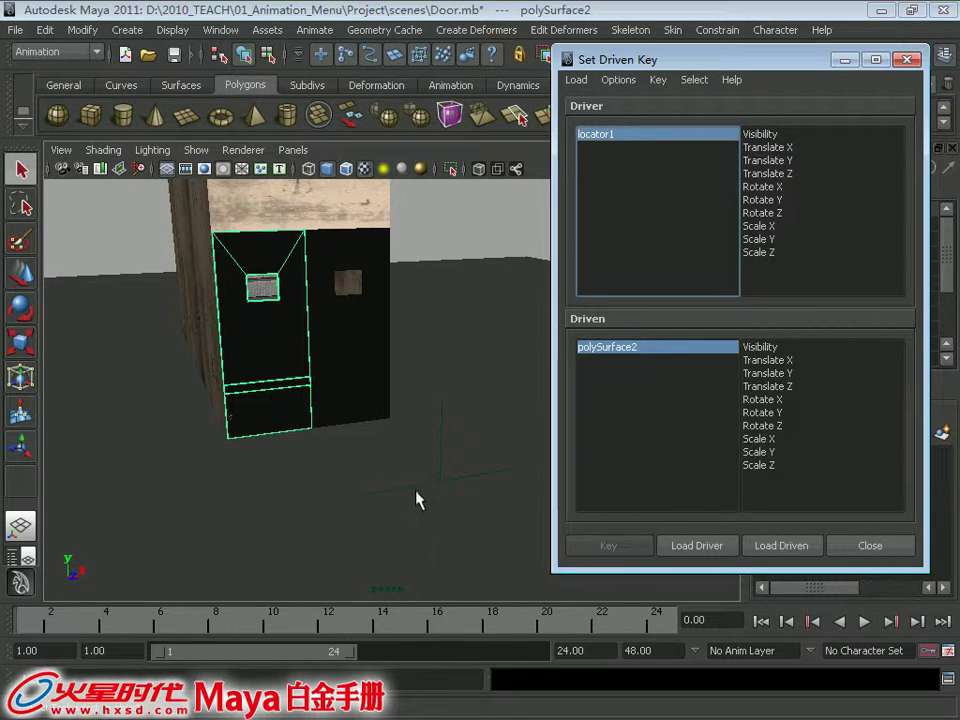
pyautogui.click(441, 481)
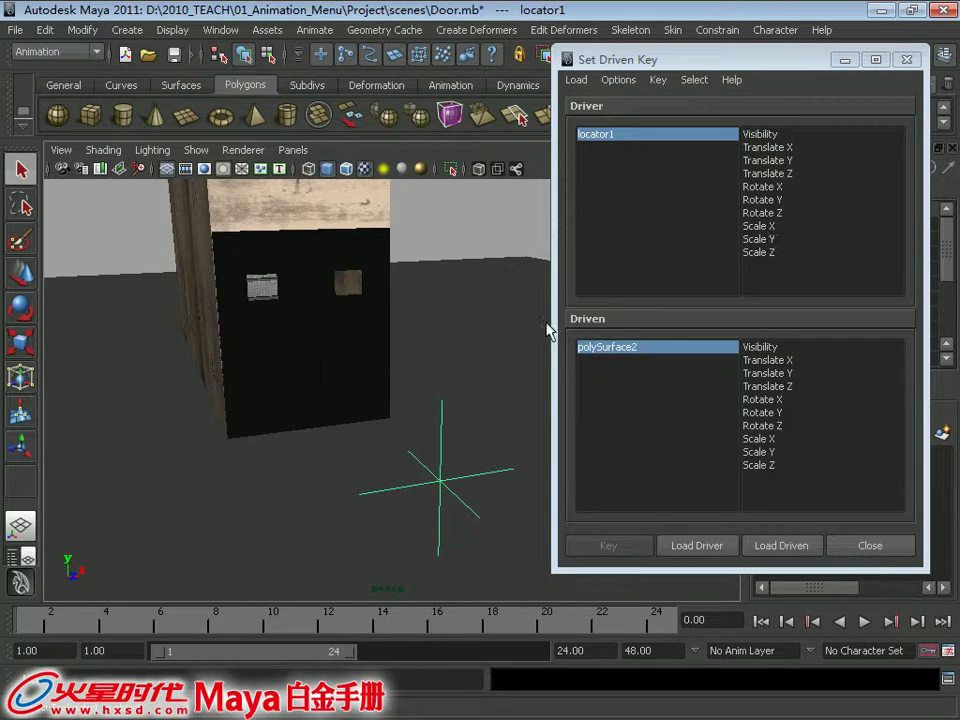
pyautogui.click(787, 174)
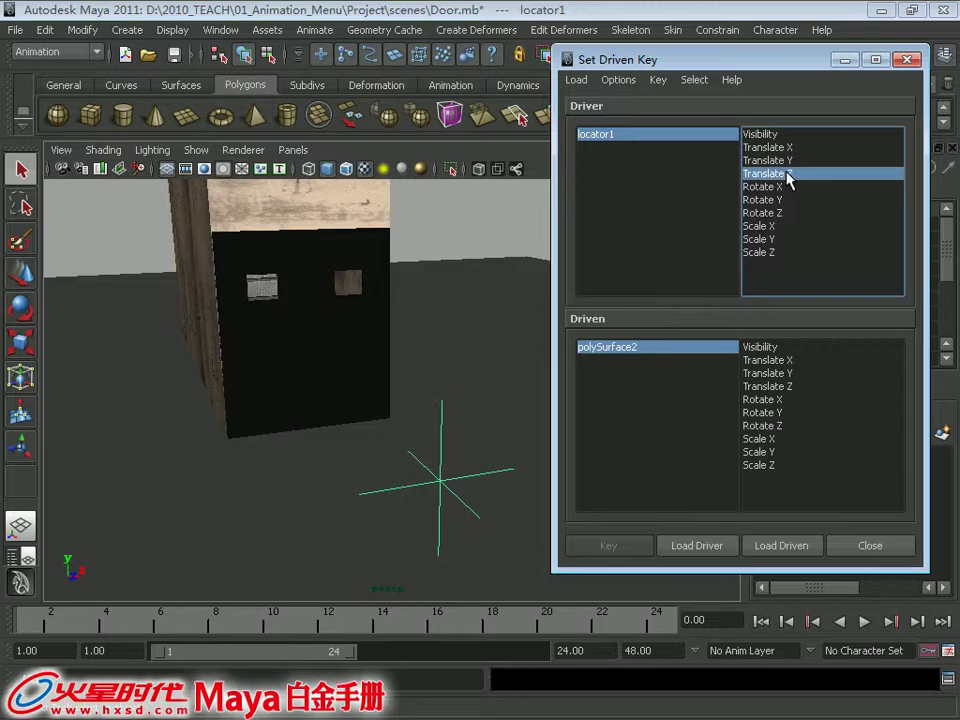
pyautogui.click(268, 343)
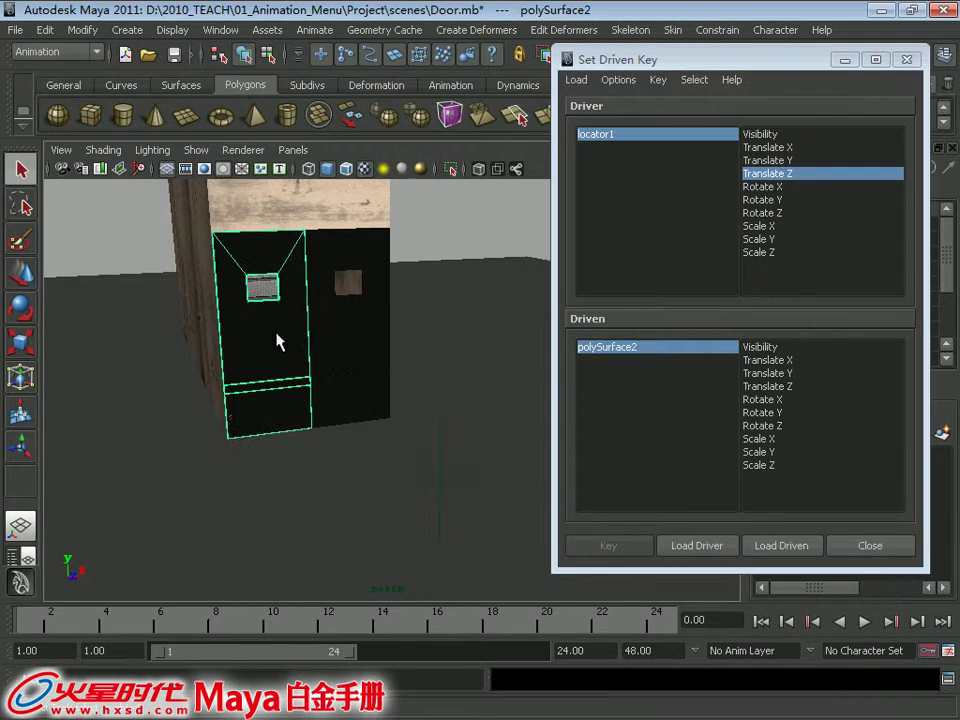
pyautogui.click(763, 412)
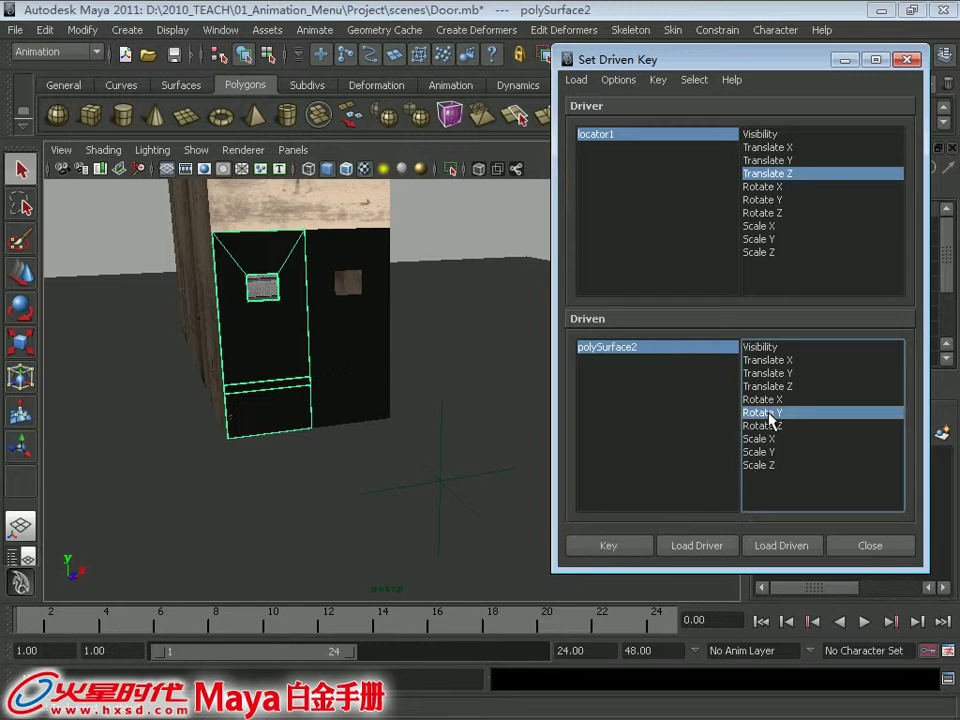
pyautogui.click(608, 548)
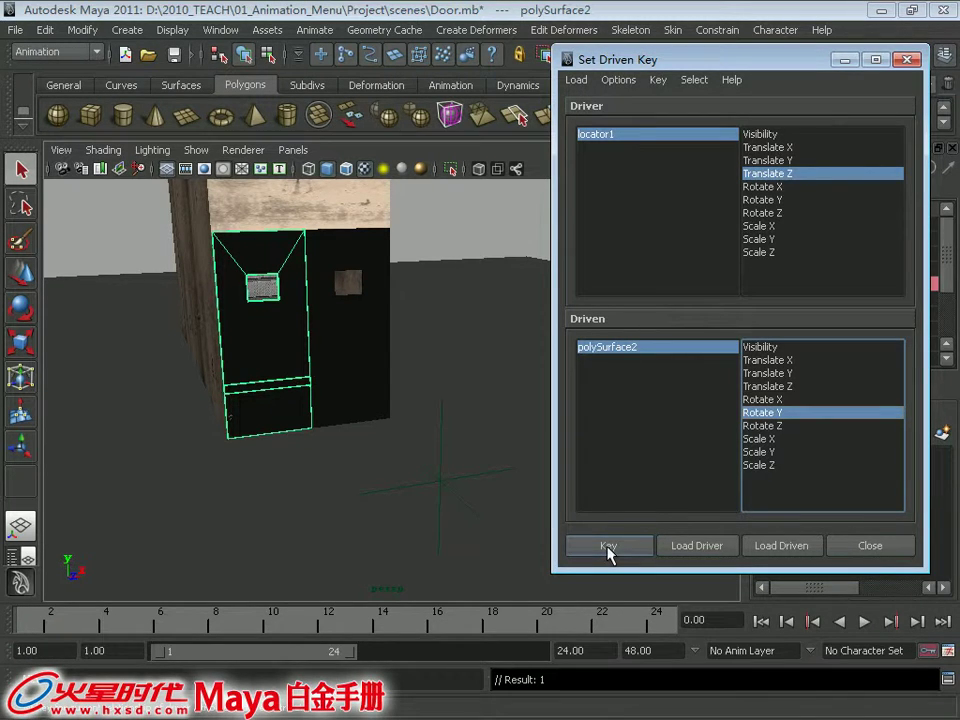
pyautogui.click(845, 60)
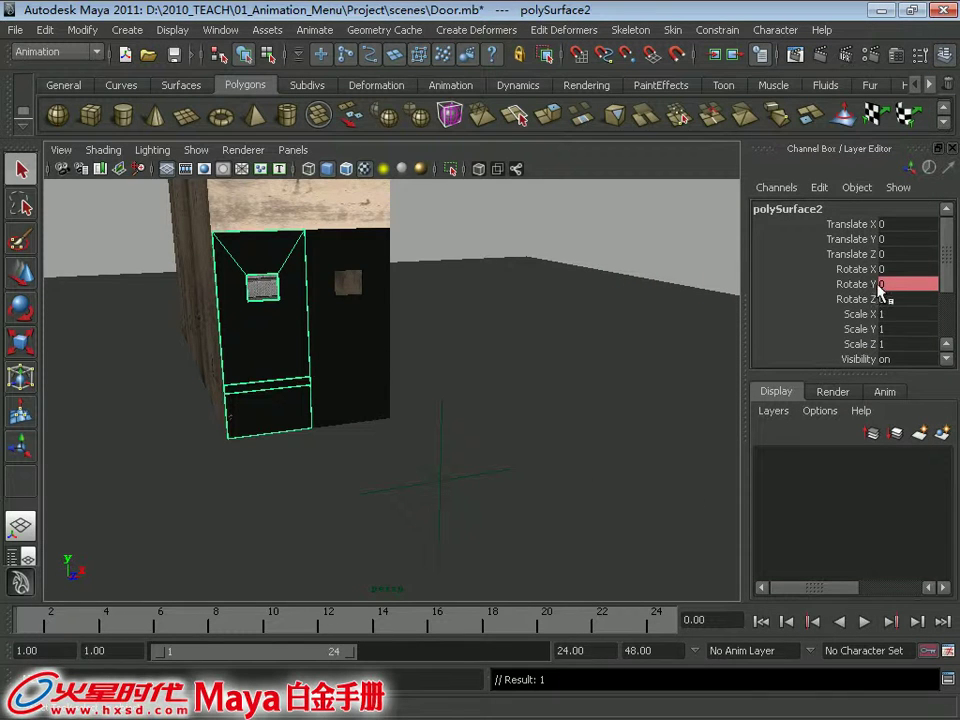
# Step: Move locator1 along Z toward the door, to Translate Z -568.126
pyautogui.click(443, 492)
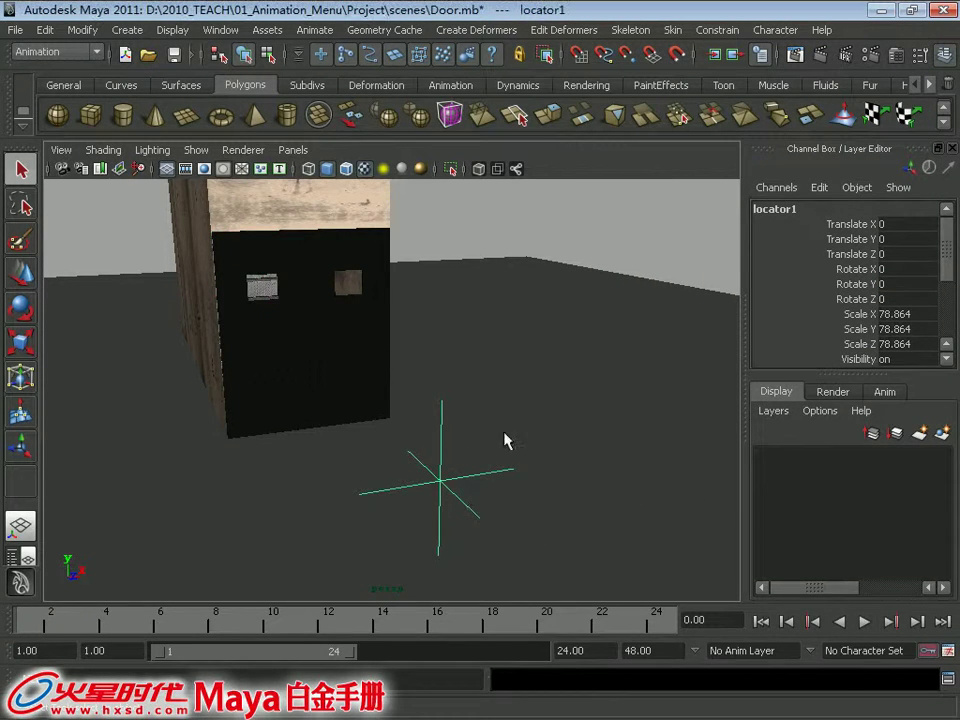
pyautogui.keyDown('alt'); pyautogui.moveTo(505, 439); pyautogui.dragTo(522, 437); pyautogui.keyUp('alt')
pyautogui.keyDown('alt'); pyautogui.moveTo(522, 437); pyautogui.dragTo(517, 421, button='middle'); pyautogui.keyUp('alt')
pyautogui.keyDown('alt'); pyautogui.moveTo(517, 421); pyautogui.dragTo(534, 426); pyautogui.keyUp('alt')
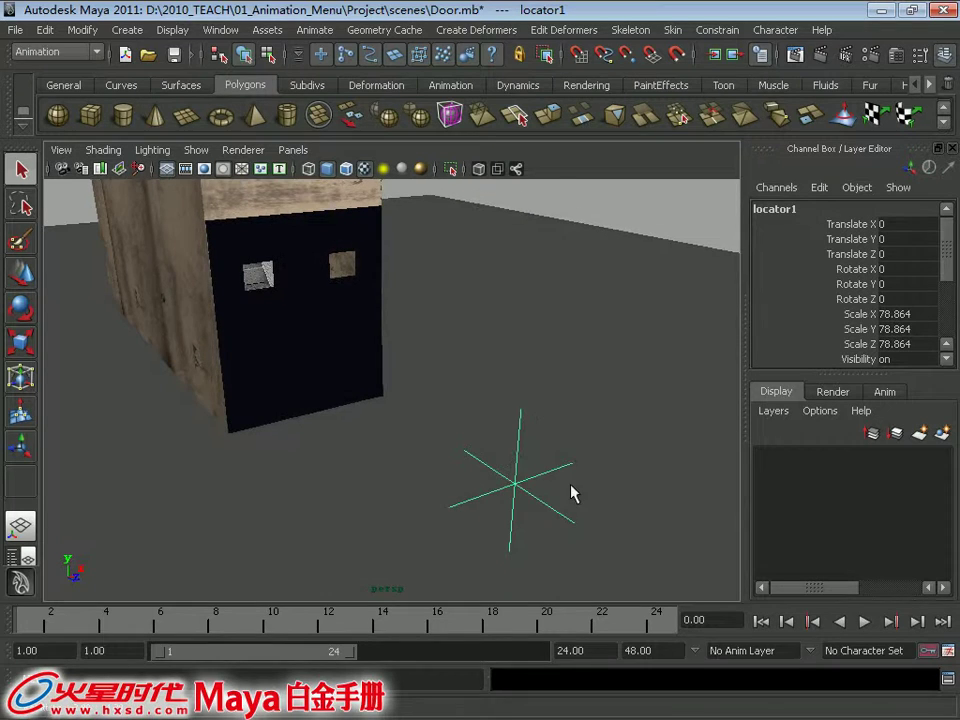
pyautogui.press('w')
pyautogui.moveTo(592, 540)
pyautogui.mouseDown()
pyautogui.moveTo(333, 307)
pyautogui.moveTo(257, 358)
pyautogui.mouseUp()
# Step: Swing the left door open to Rotate Y -130
pyautogui.click(287, 387)
pyautogui.press('e')
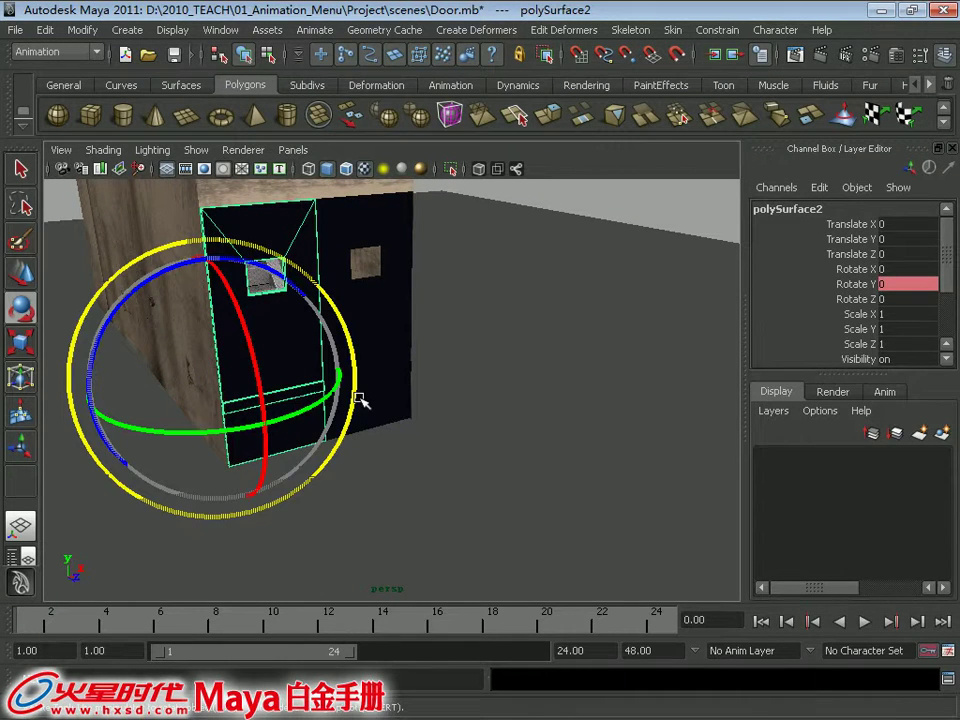
pyautogui.moveTo(332, 398); pyautogui.dragTo(221, 432)
pyautogui.moveTo(312, 408); pyautogui.dragTo(246, 428)
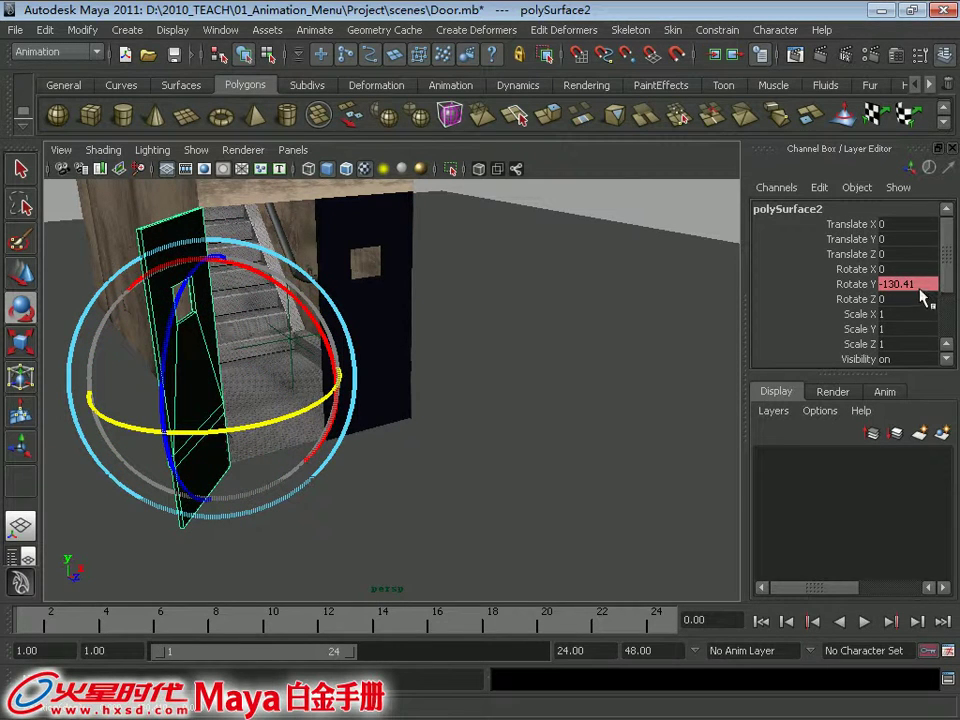
pyautogui.doubleClick(922, 285)
pyautogui.write('13')
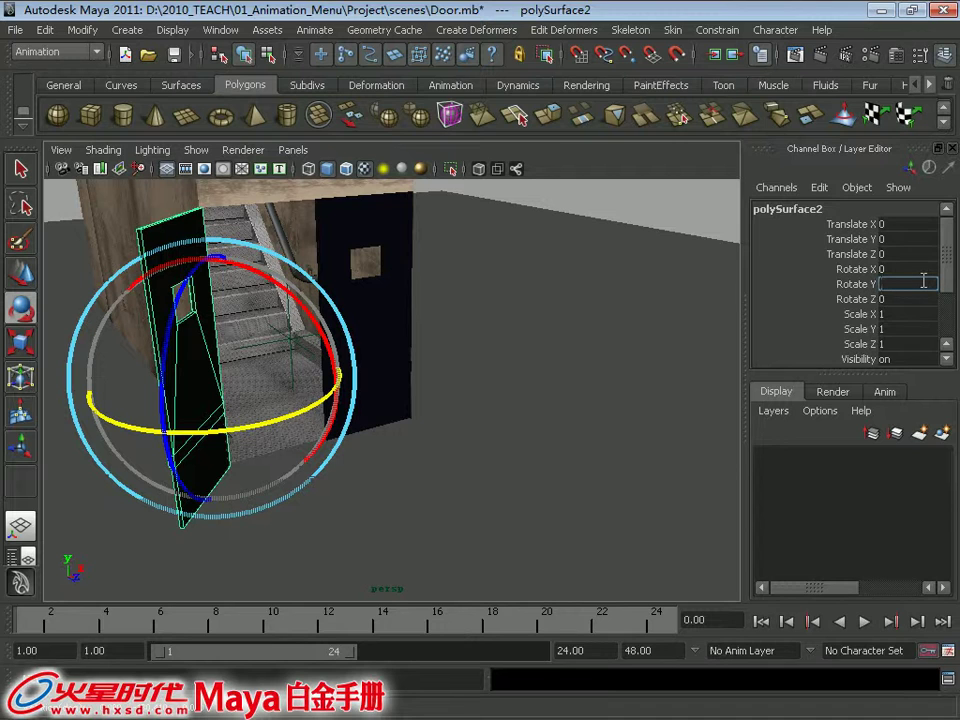
pyautogui.write('0')
pyautogui.press('Return')
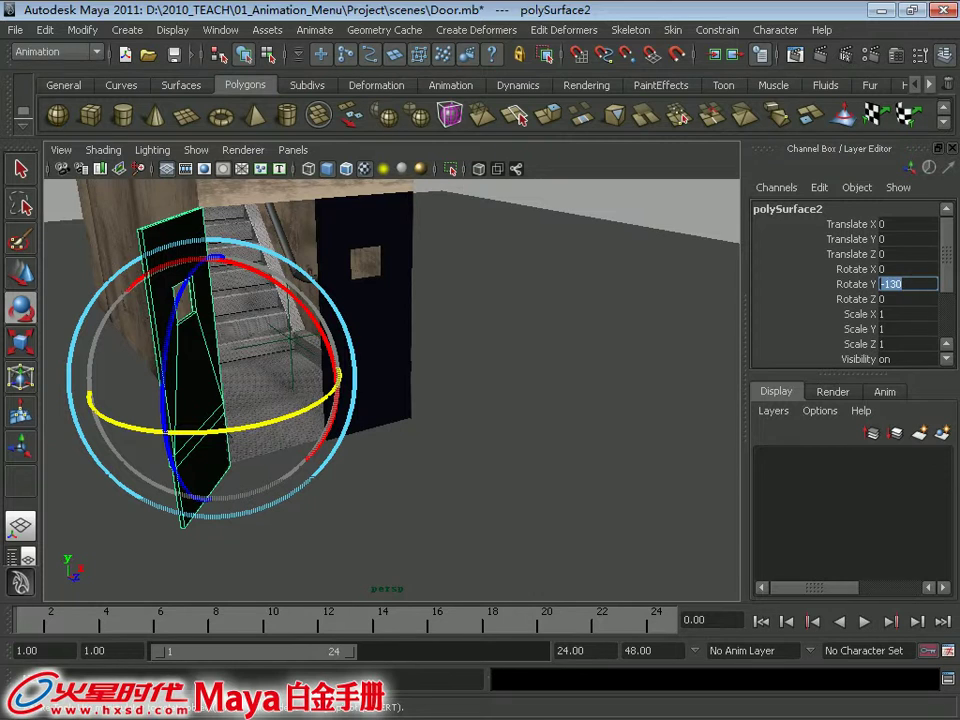
# Step: Key the open-door pose in Set Driven Key, then minimize the window
pyautogui.click(625, 58)
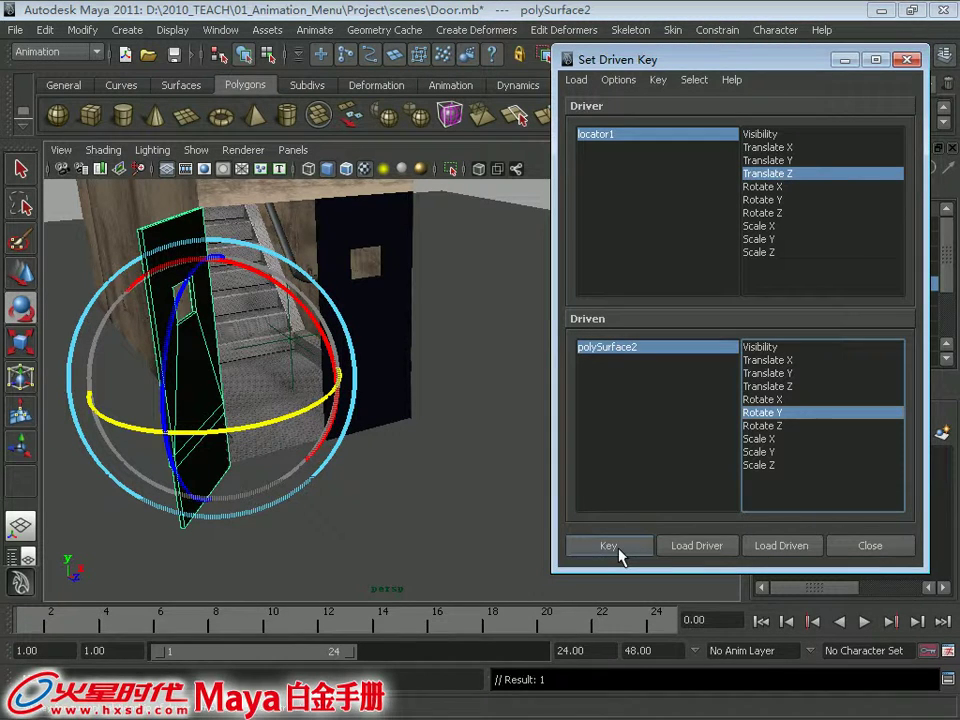
pyautogui.click(610, 546)
pyautogui.click(843, 60)
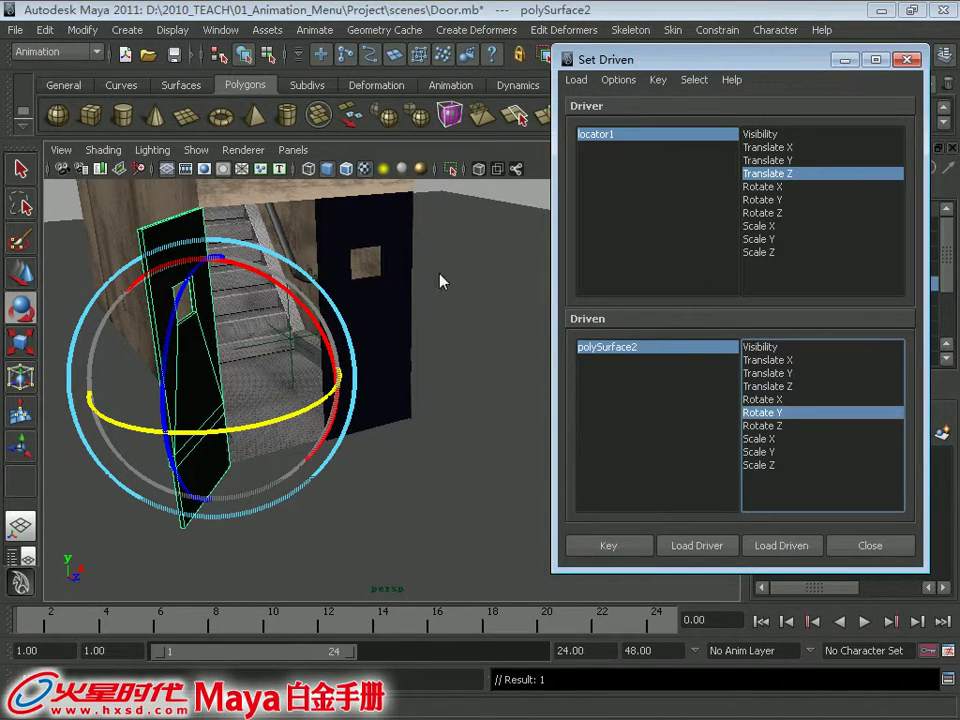
pyautogui.click(290, 340)
# Step: Drag locator1 along Z to watch the left door swing, then reset its Translate Z to 0
pyautogui.press('w')
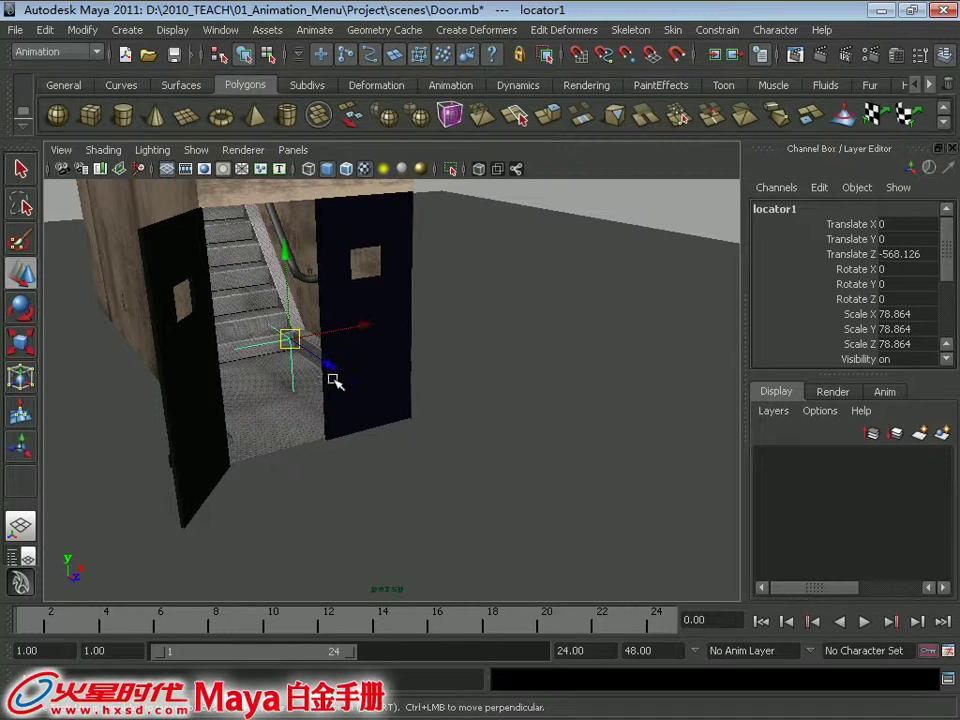
pyautogui.moveTo(338, 366)
pyautogui.mouseDown()
pyautogui.moveTo(527, 529)
pyautogui.moveTo(774, 690)
pyautogui.moveTo(350, 416)
pyautogui.moveTo(714, 686)
pyautogui.moveTo(332, 375)
pyautogui.moveTo(585, 534)
pyautogui.moveTo(397, 428)
pyautogui.moveTo(514, 510)
pyautogui.moveTo(484, 519)
pyautogui.moveTo(448, 456)
pyautogui.moveTo(549, 556)
pyautogui.moveTo(454, 405)
pyautogui.moveTo(512, 476)
pyautogui.moveTo(435, 429)
pyautogui.moveTo(494, 516)
pyautogui.moveTo(414, 450)
pyautogui.moveTo(579, 651)
pyautogui.moveTo(659, 697)
pyautogui.moveTo(542, 525)
pyautogui.moveTo(371, 390)
pyautogui.moveTo(512, 596)
pyautogui.moveTo(531, 619)
pyautogui.moveTo(514, 482)
pyautogui.moveTo(435, 418)
pyautogui.moveTo(617, 602)
pyautogui.moveTo(463, 456)
pyautogui.moveTo(467, 480)
pyautogui.moveTo(512, 527)
pyautogui.moveTo(418, 407)
pyautogui.moveTo(446, 454)
pyautogui.moveTo(478, 463)
pyautogui.moveTo(431, 420)
pyautogui.moveTo(381, 349)
pyautogui.moveTo(463, 493)
pyautogui.moveTo(495, 529)
pyautogui.mouseUp()
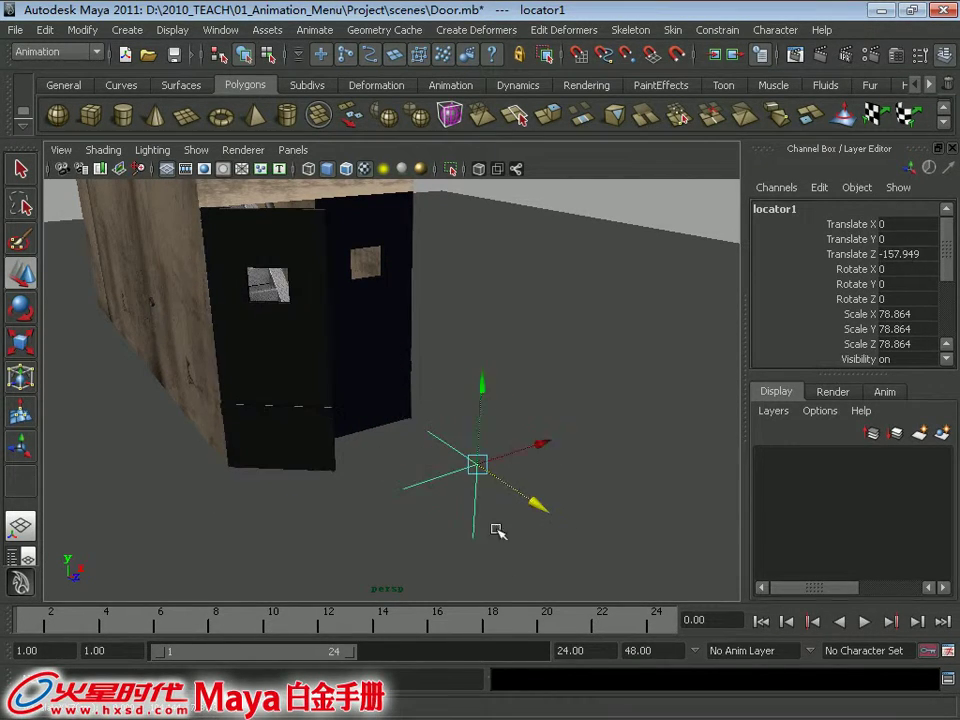
pyautogui.click(360, 336)
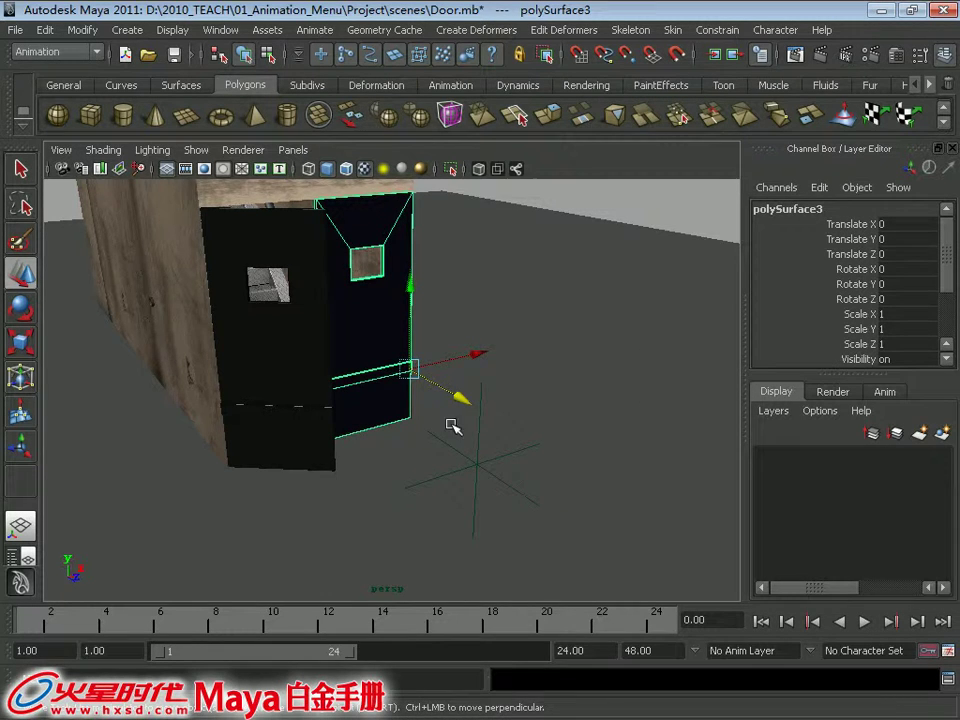
pyautogui.keyDown('alt'); pyautogui.moveTo(452, 422); pyautogui.dragTo(487, 430); pyautogui.keyUp('alt')
pyautogui.click(503, 438)
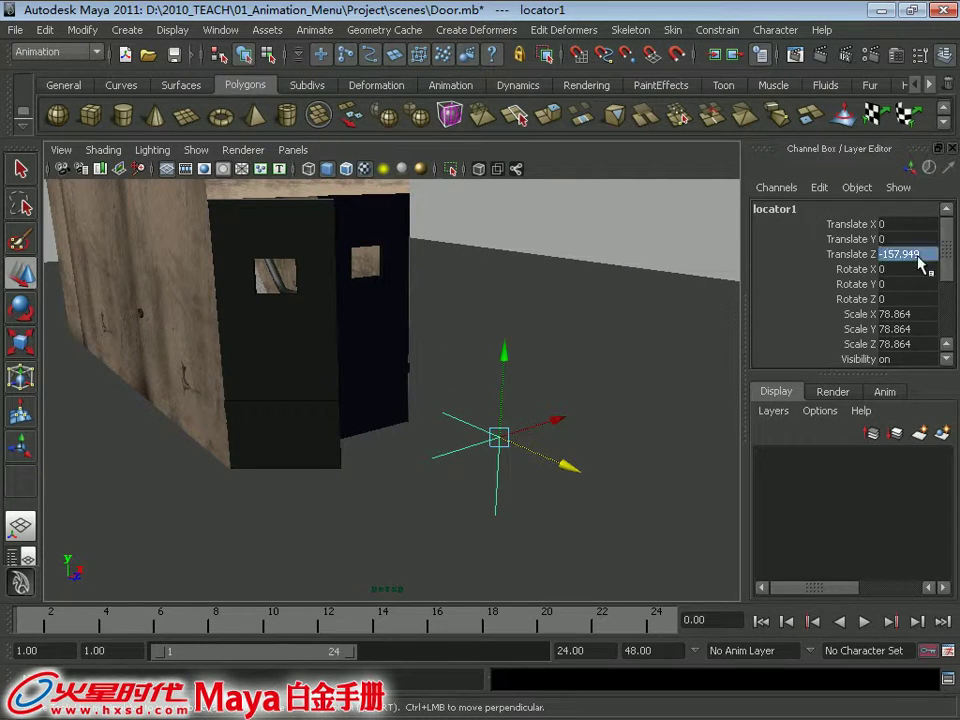
pyautogui.write('0')
pyautogui.press('Return')
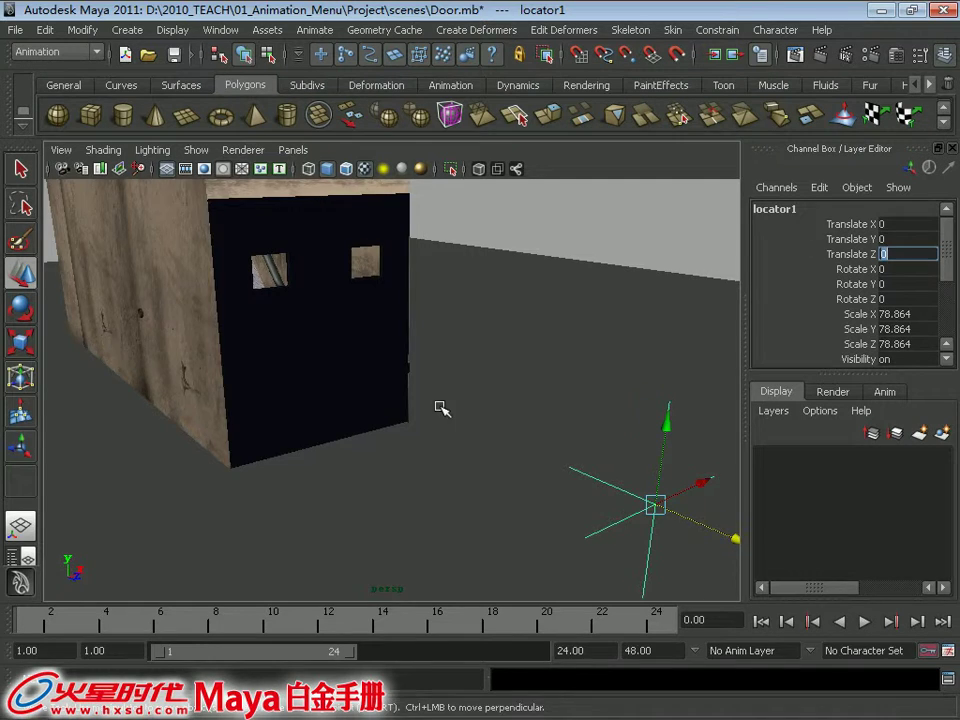
pyautogui.keyDown('alt'); pyautogui.moveTo(439, 407); pyautogui.dragTo(407, 321); pyautogui.keyUp('alt')
pyautogui.click(364, 332)
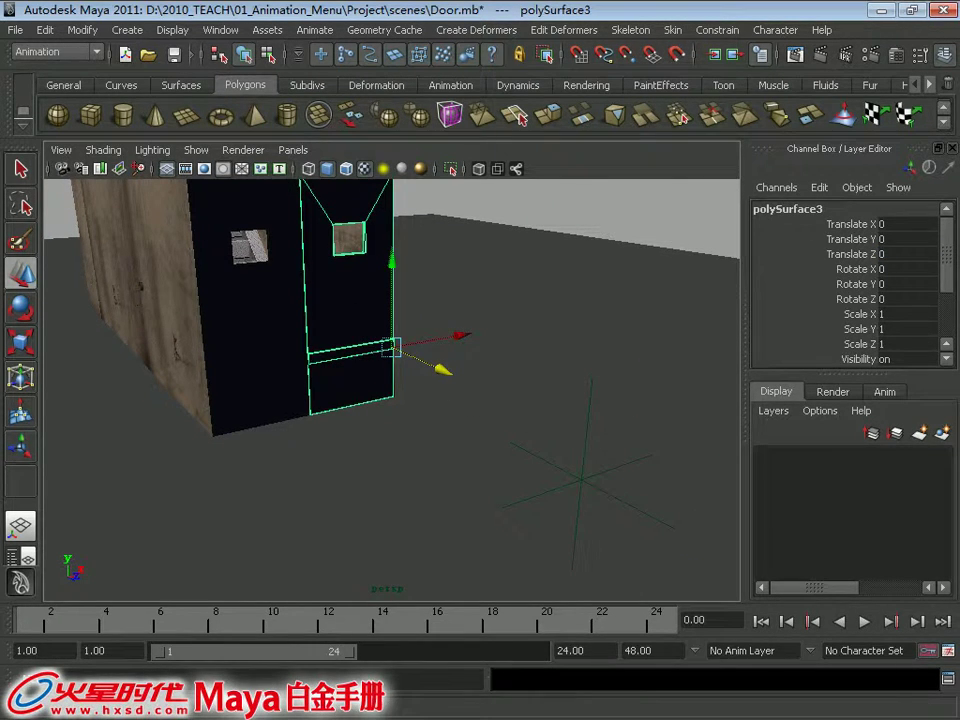
# Step: Load only the right door, polySurface3, as the driven object in Set Driven Key
pyautogui.hotkey('alt', 'Tab')
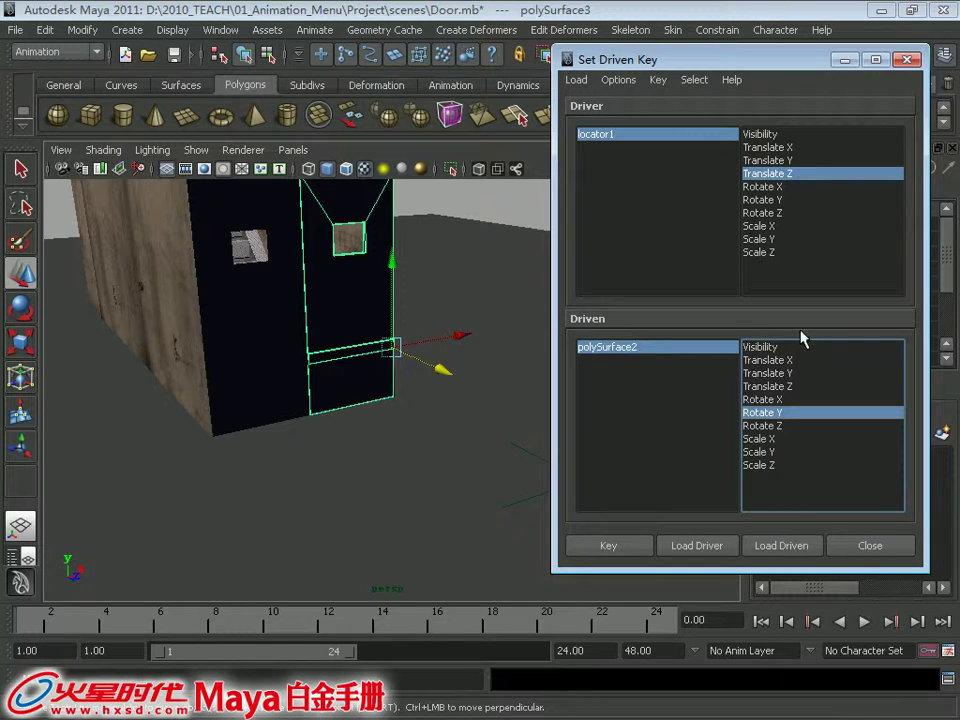
pyautogui.click(789, 548)
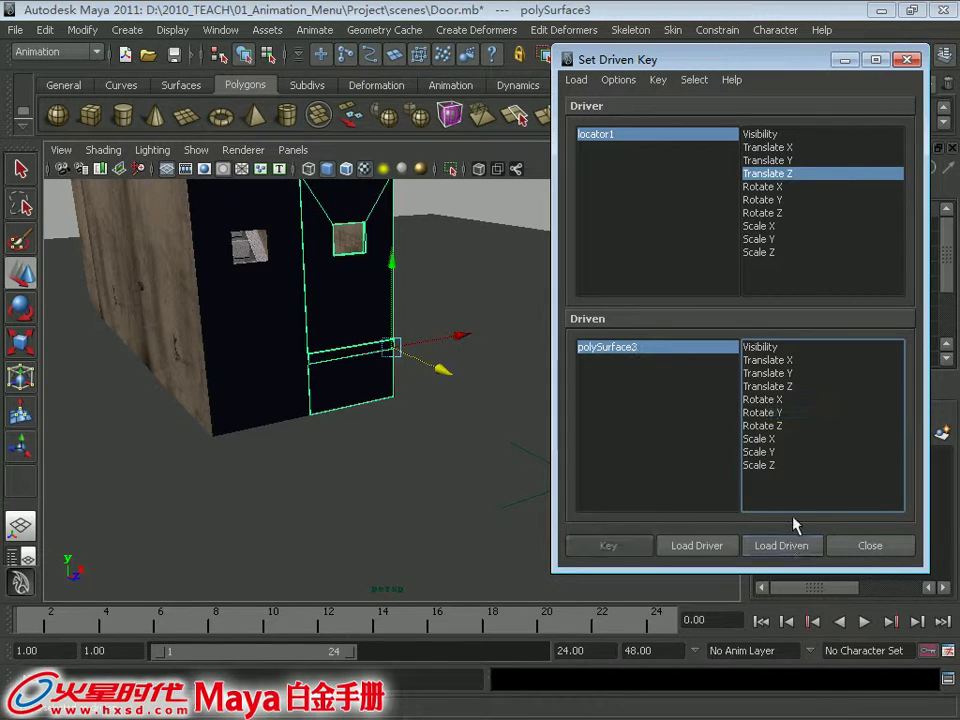
pyautogui.click(257, 319)
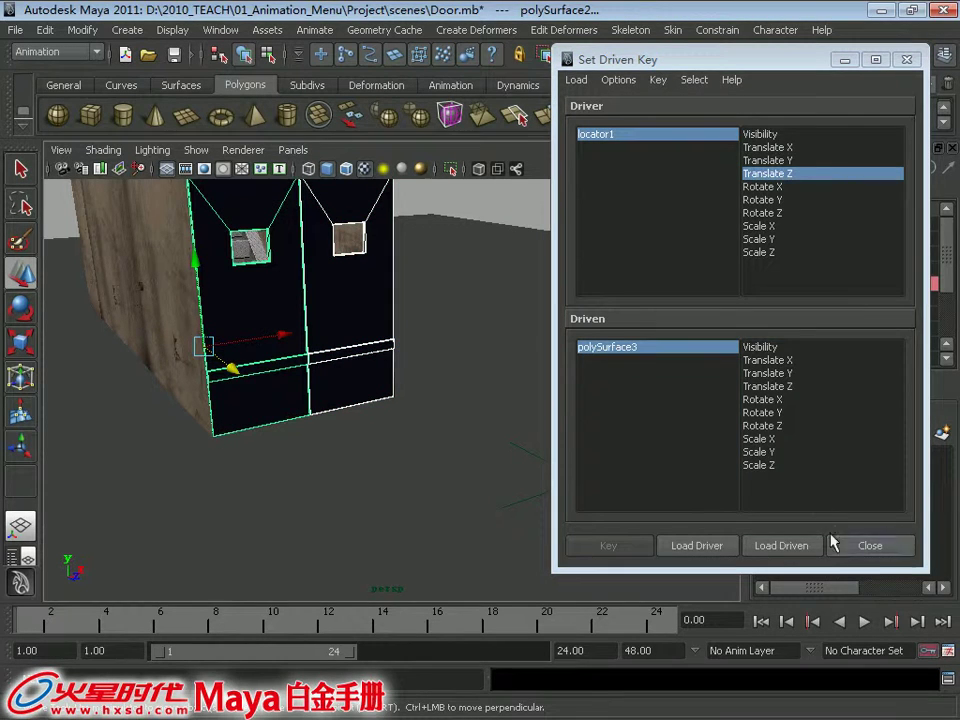
pyautogui.click(781, 546)
pyautogui.moveTo(620, 360); pyautogui.dragTo(620, 347)
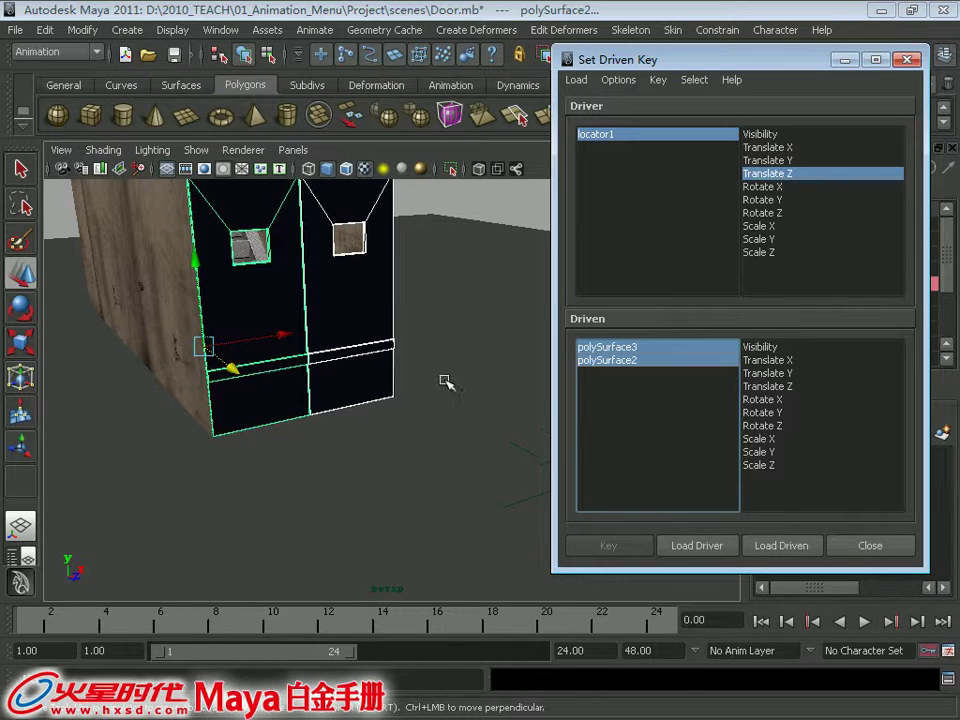
pyautogui.click(340, 290)
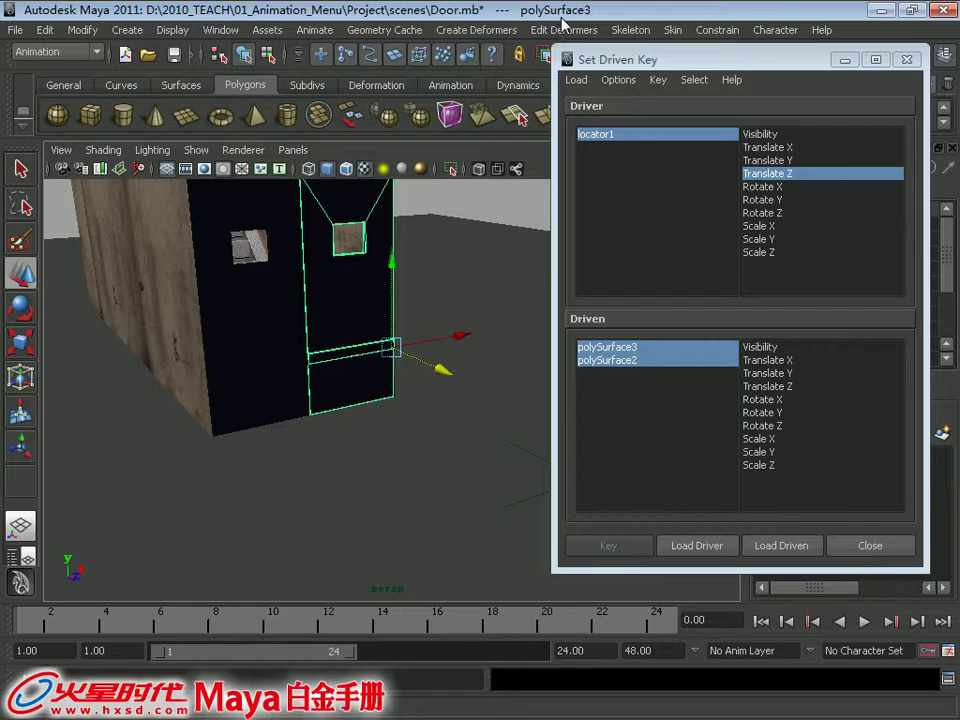
pyautogui.click(631, 349)
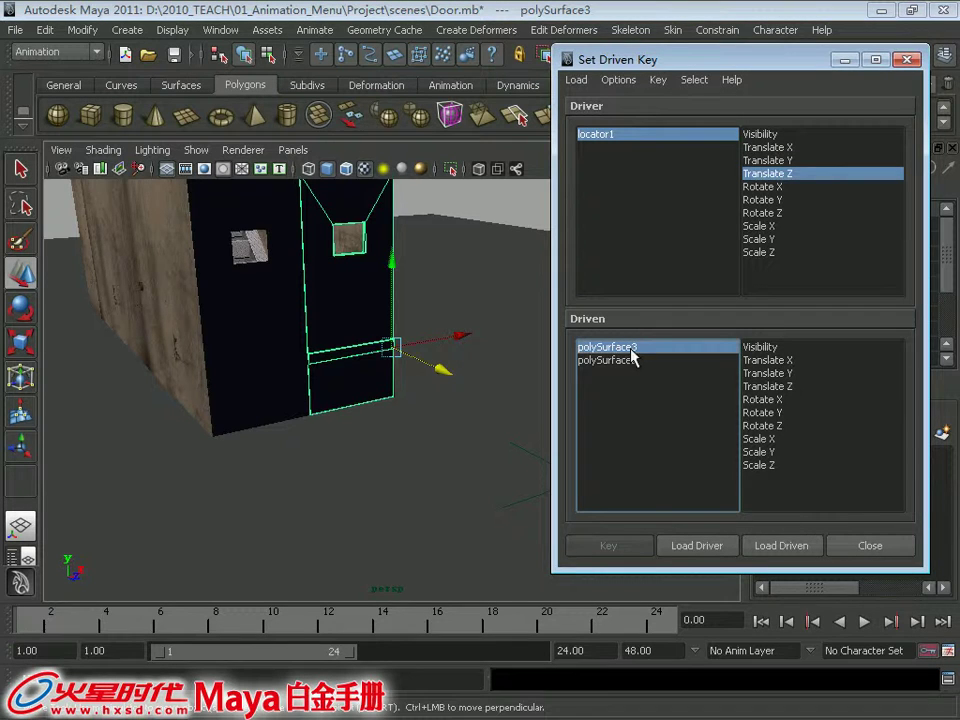
pyautogui.click(781, 545)
# Step: Key the right door's Translate Y against locator1's Translate Z of 0
pyautogui.click(766, 373)
pyautogui.click(612, 547)
pyautogui.moveTo(772, 60); pyautogui.dragTo(377, 58)
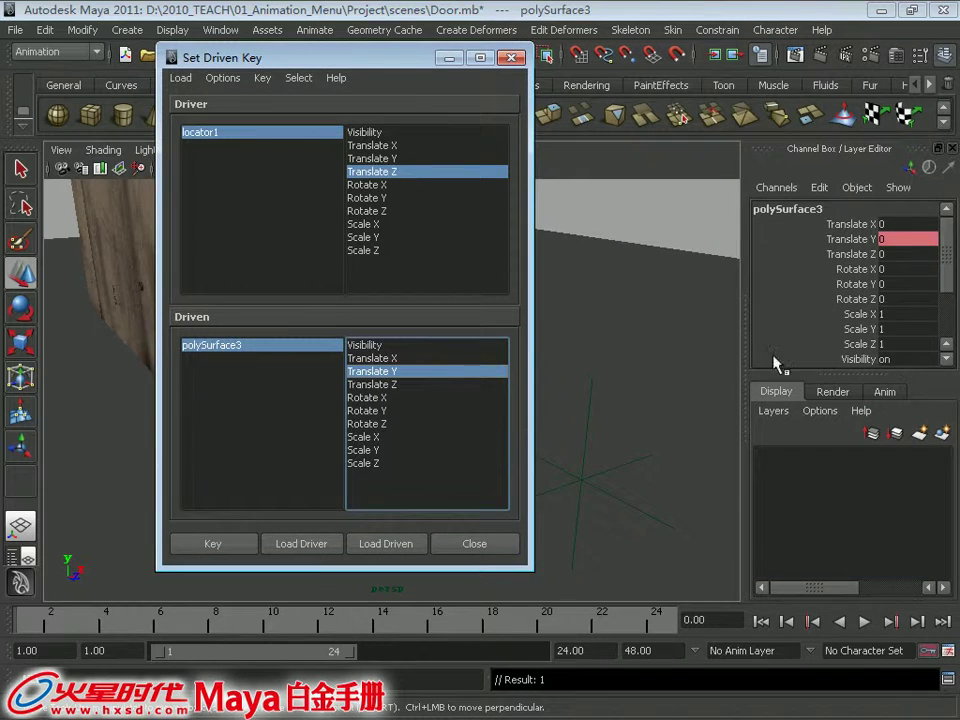
pyautogui.click(606, 501)
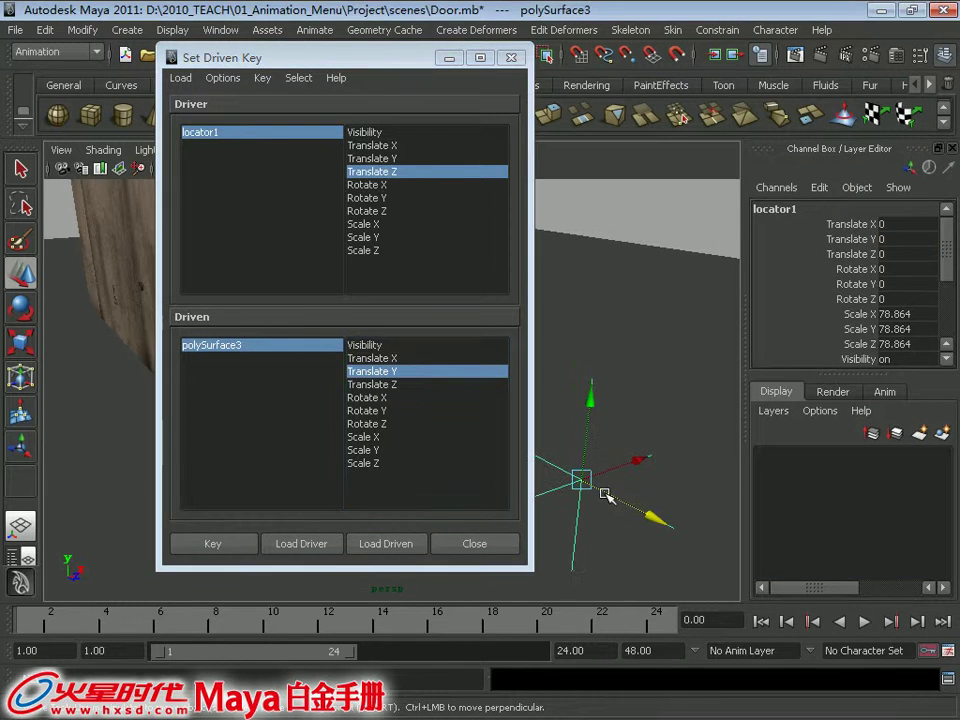
pyautogui.click(217, 546)
pyautogui.click(452, 57)
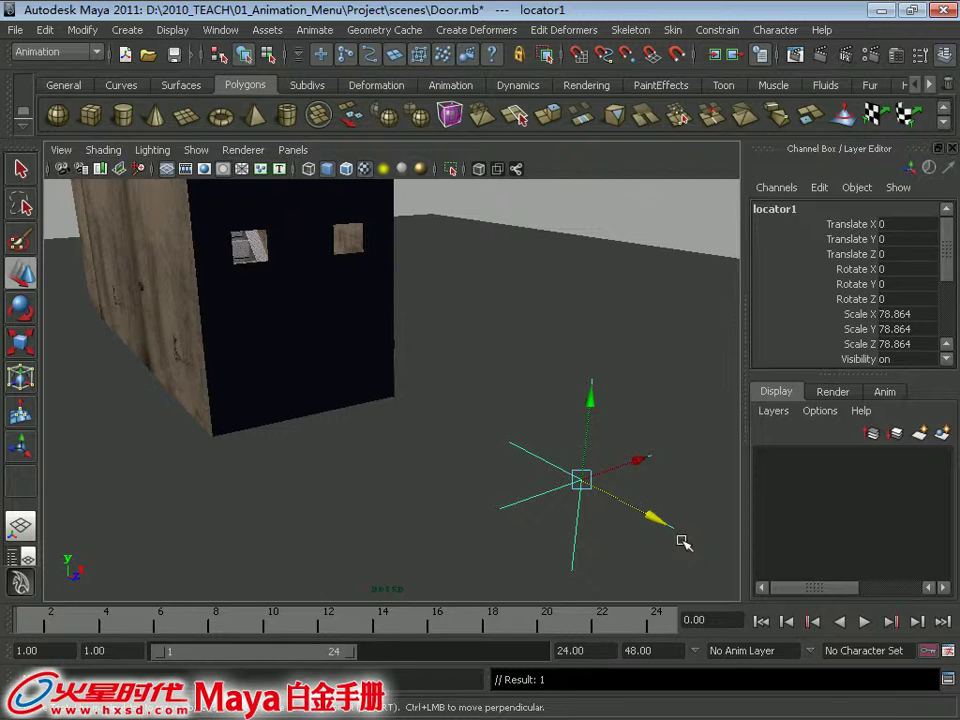
# Step: Move locator1 along Z and swing the right door open
pyautogui.moveTo(683, 542); pyautogui.dragTo(298, 272)
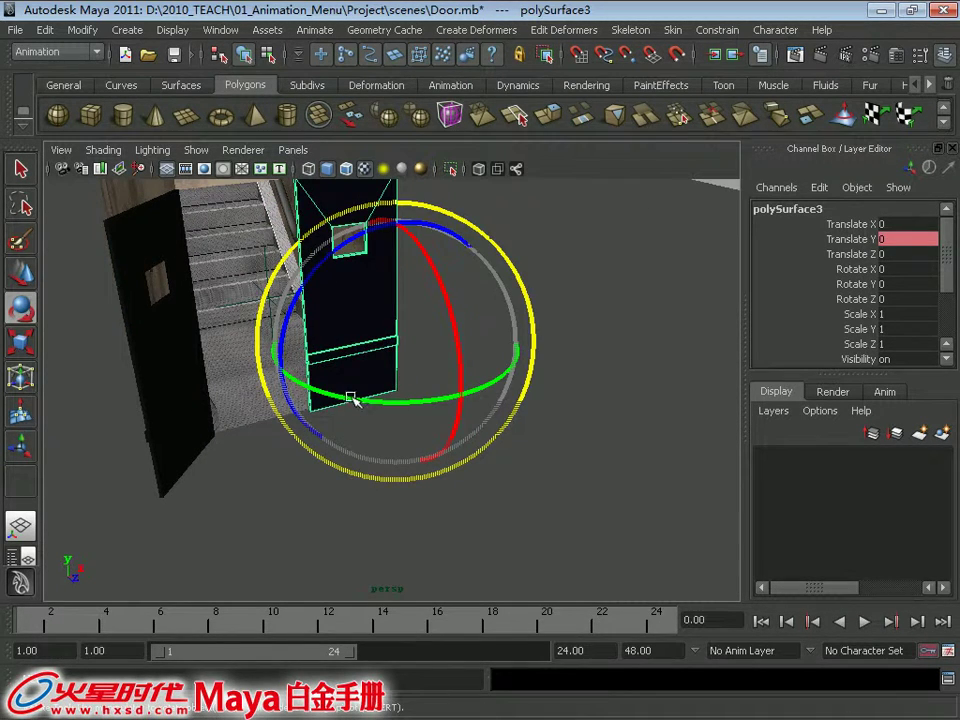
pyautogui.moveTo(352, 398)
pyautogui.mouseDown()
pyautogui.moveTo(437, 396)
pyautogui.moveTo(484, 407)
pyautogui.mouseUp()
pyautogui.moveTo(388, 399); pyautogui.dragTo(410, 400)
pyautogui.doubleClick(921, 285)
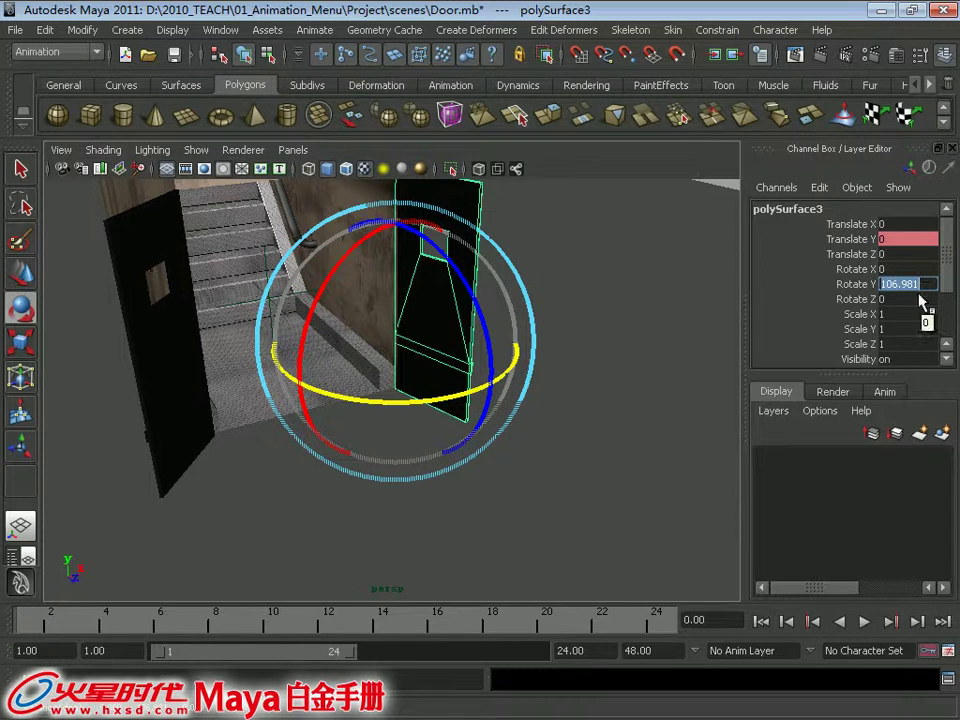
# Step: Break the connection on the right door's Translate Y channel
pyautogui.click(858, 241)
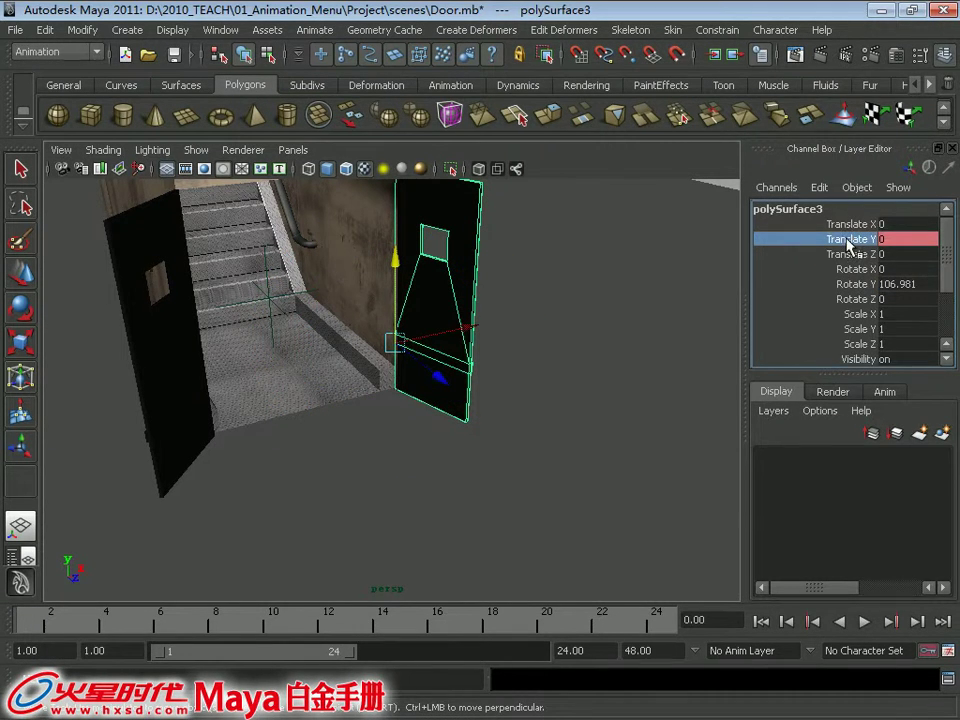
pyautogui.rightClick(847, 243)
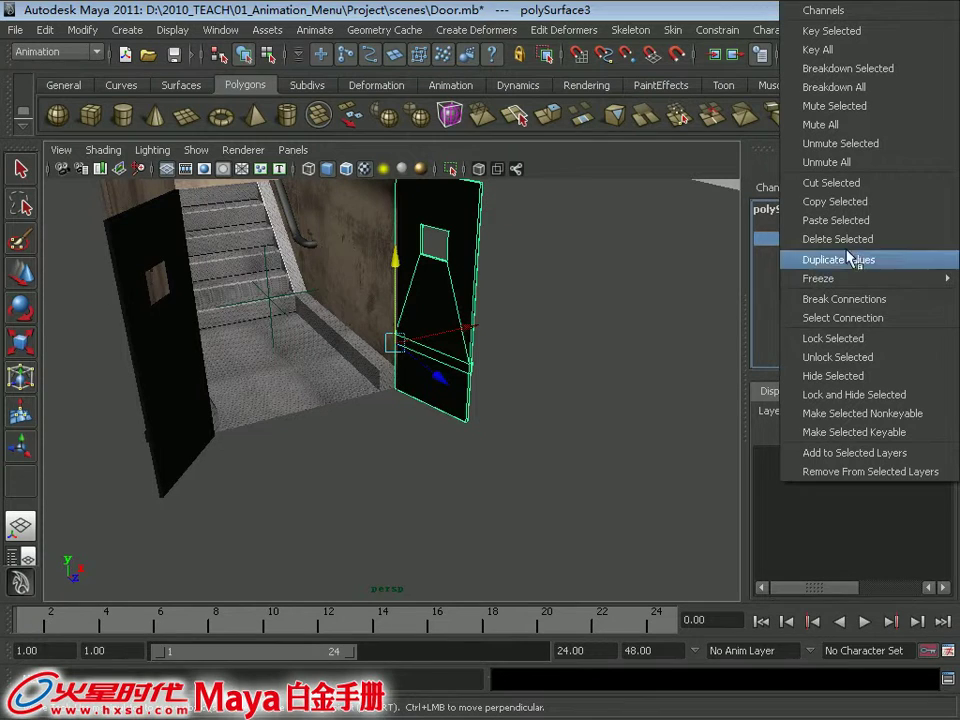
pyautogui.click(851, 298)
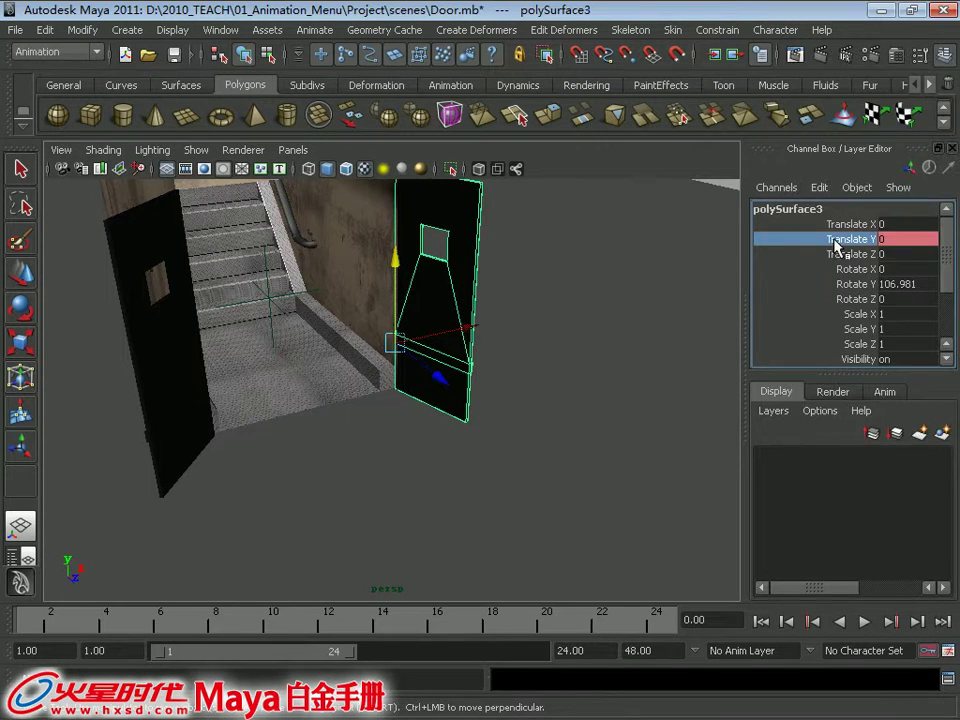
pyautogui.rightClick(837, 245)
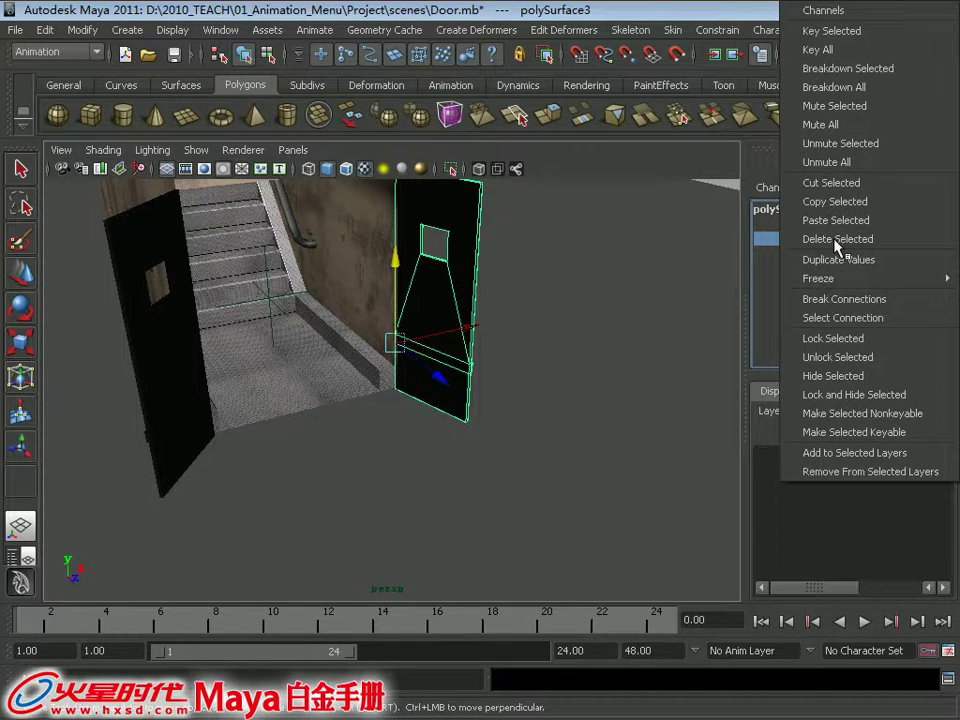
pyautogui.click(836, 300)
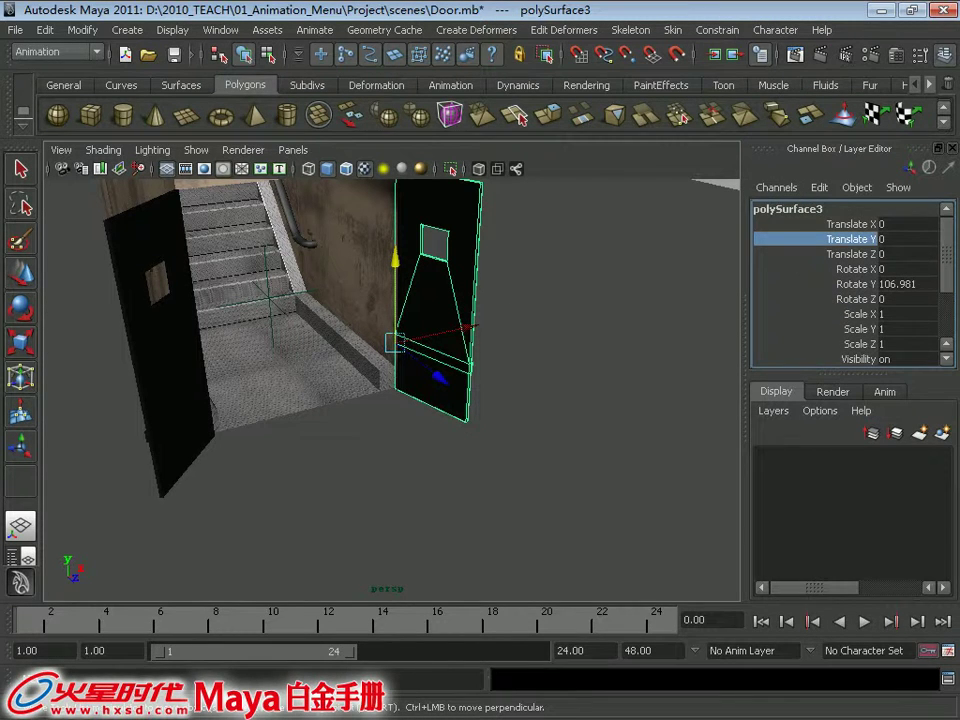
# Step: Set locator1's Translate Z and the right door's Rotate Y back to 0
pyautogui.click(272, 299)
pyautogui.click(905, 254)
pyautogui.write('0')
pyautogui.press('Return')
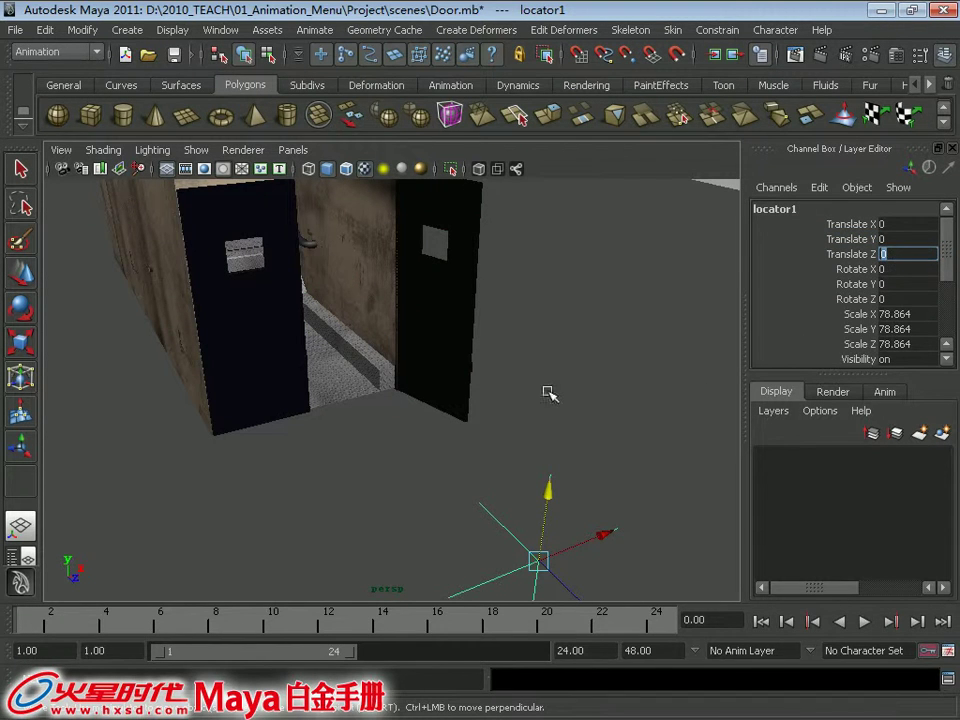
pyautogui.click(465, 368)
pyautogui.click(905, 284)
pyautogui.write('0')
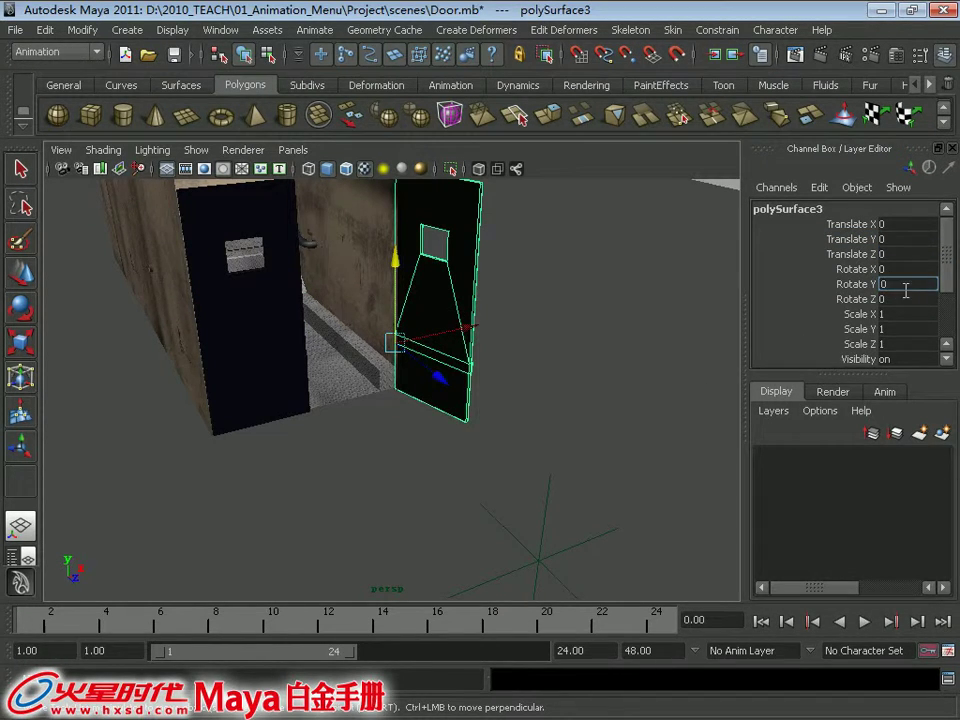
pyautogui.press('Return')
# Step: Freeze the right door's transformations, then reselect the locator
pyautogui.moveTo(489, 418)
pyautogui.keyDown('alt'); pyautogui.mouseDown()
pyautogui.moveTo(467, 392)
pyautogui.moveTo(340, 345)
pyautogui.moveTo(354, 317)
pyautogui.moveTo(268, 246)
pyautogui.mouseUp(); pyautogui.keyUp('alt')
pyautogui.click(82, 30)
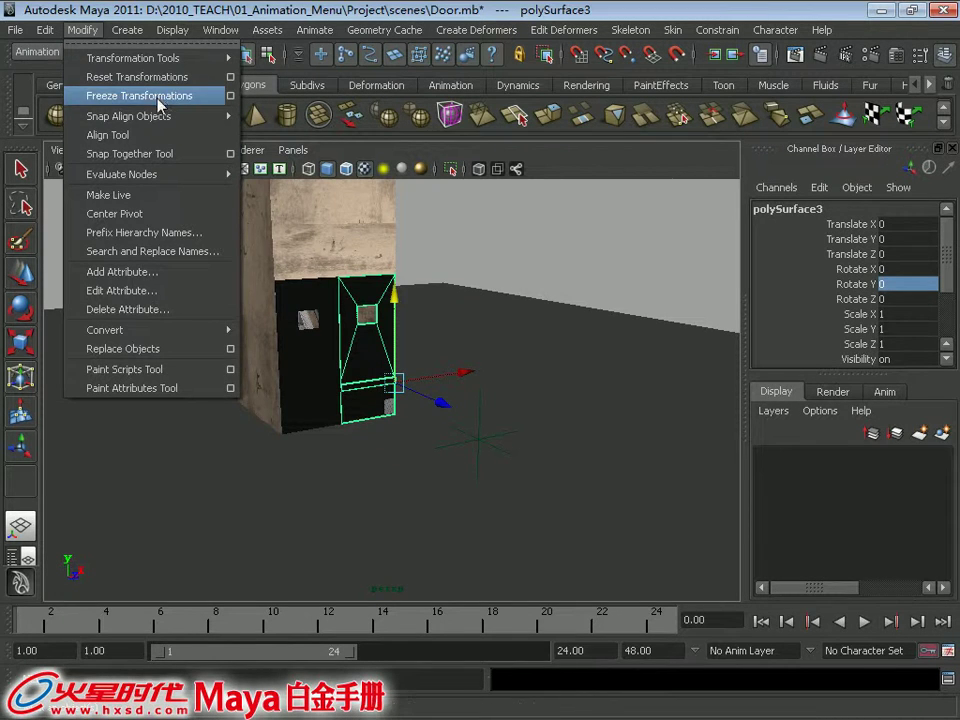
pyautogui.click(118, 70)
pyautogui.keyDown('alt'); pyautogui.moveTo(470, 455); pyautogui.dragTo(503, 487); pyautogui.keyUp('alt')
pyautogui.click(463, 474)
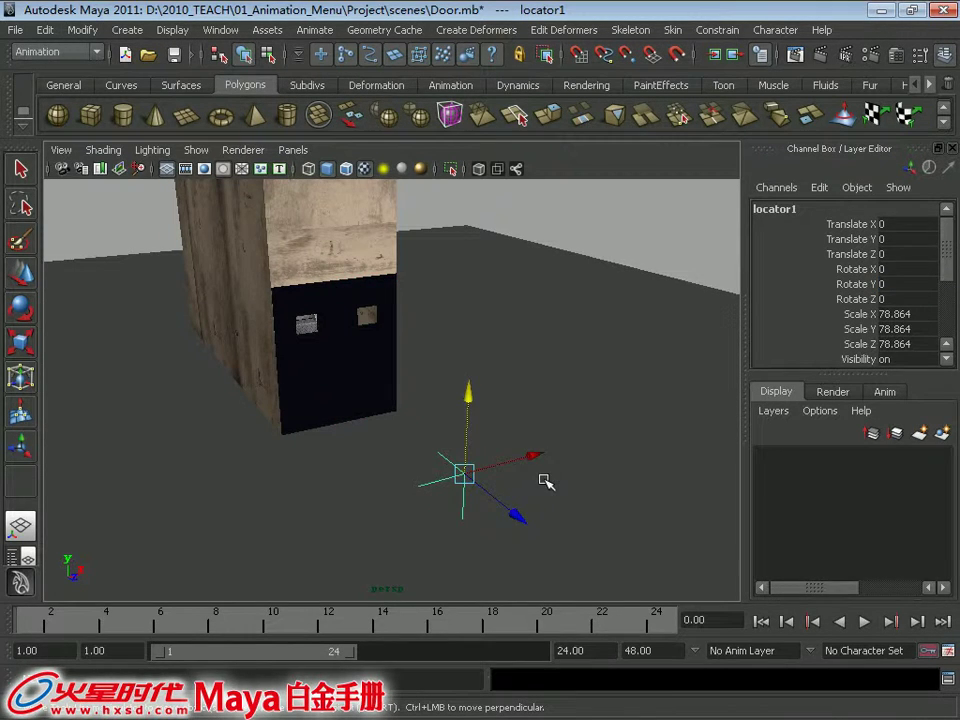
# Step: Key the right door's Rotate Y closed at the locator's rest position
pyautogui.hotkey('alt', 'Tab')
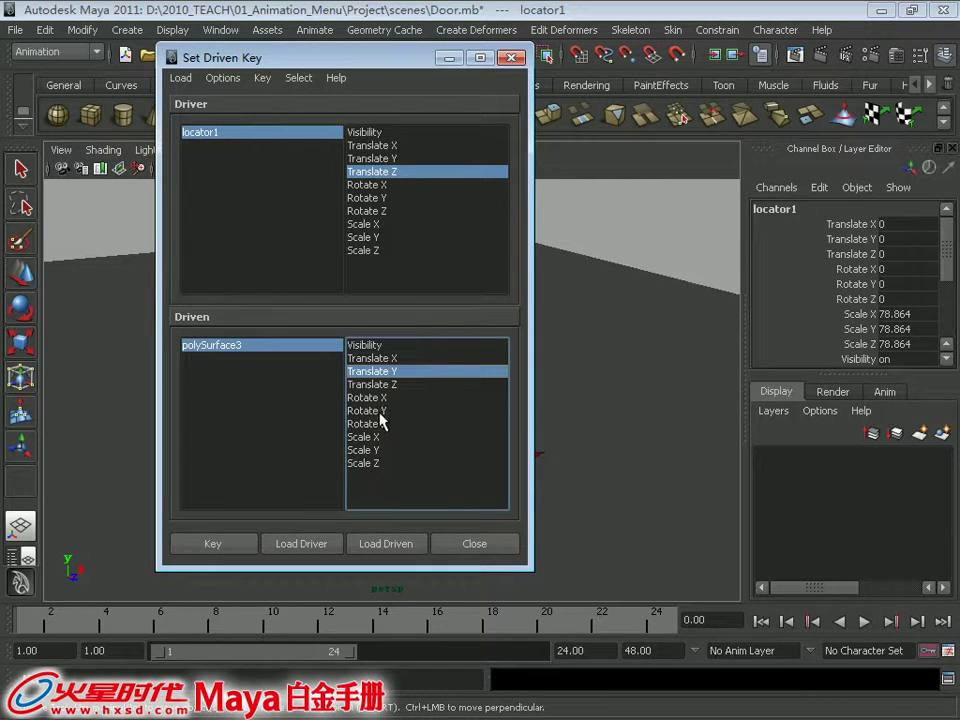
pyautogui.click(368, 410)
pyautogui.click(213, 545)
pyautogui.moveTo(400, 67); pyautogui.dragTo(96, 90)
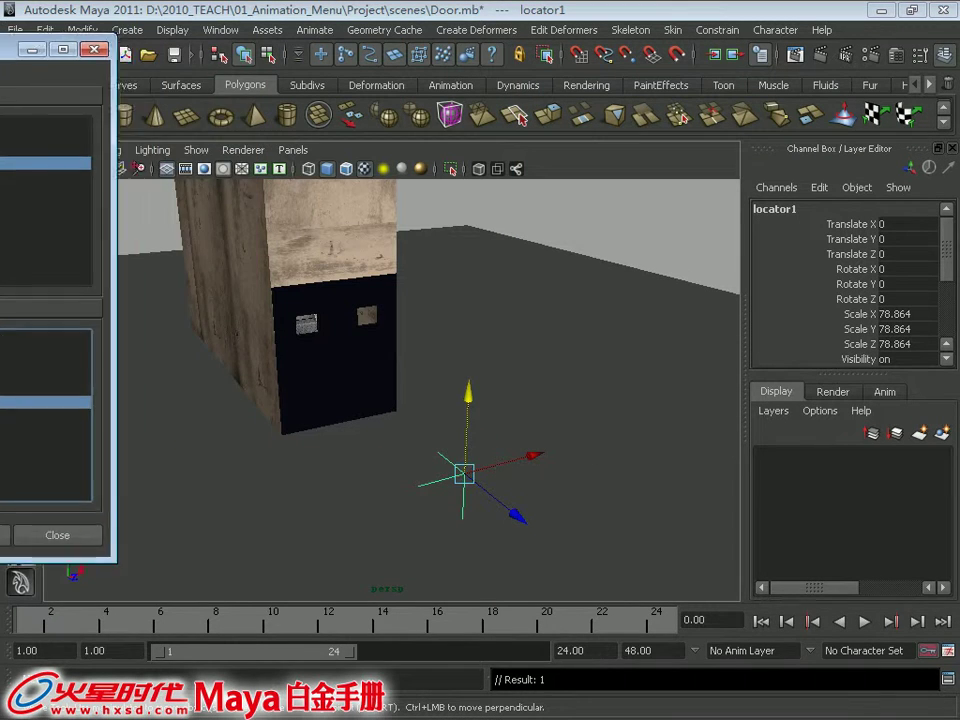
# Step: Move the locator toward the door and rotate the right door open on Rotate Y
pyautogui.moveTo(529, 527); pyautogui.dragTo(352, 348)
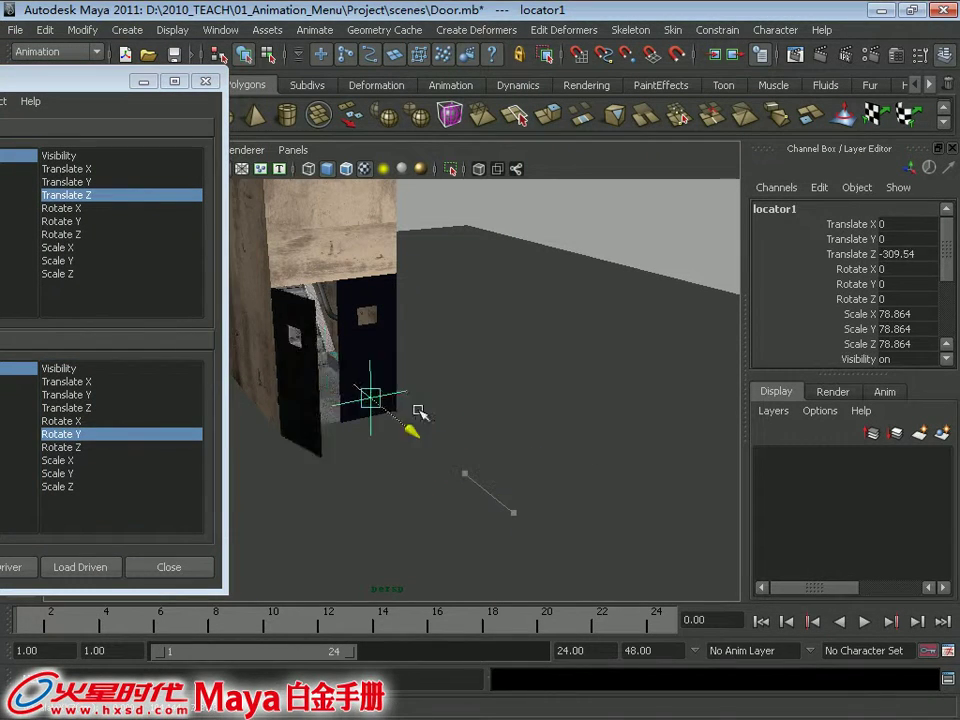
pyautogui.click(368, 385)
pyautogui.press('e')
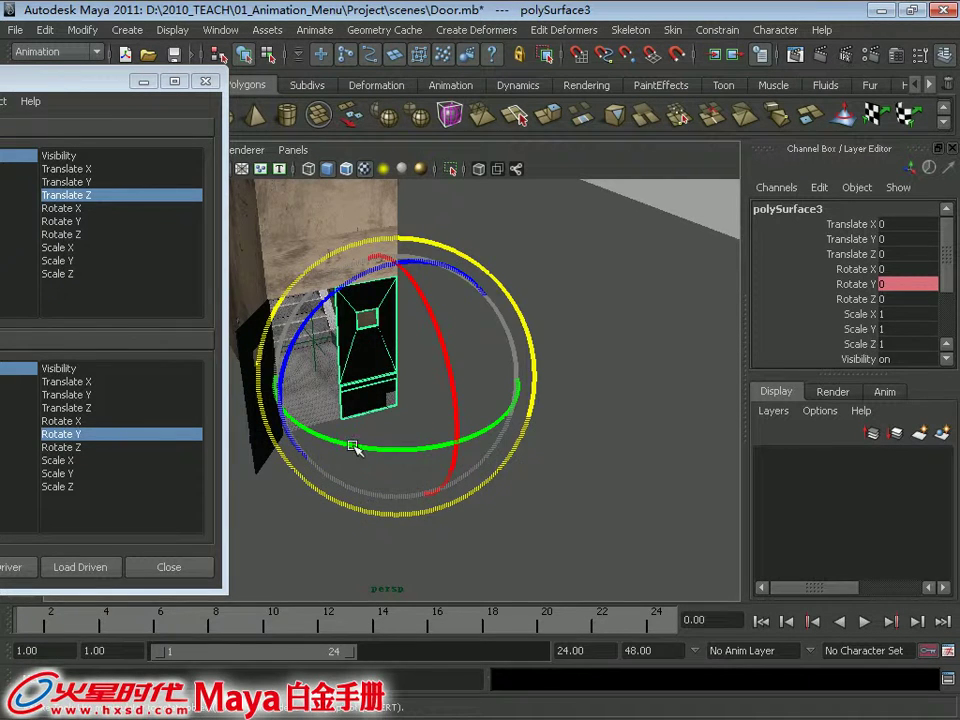
pyautogui.moveTo(349, 443); pyautogui.dragTo(508, 452)
pyautogui.doubleClick(908, 284)
pyautogui.write('13')
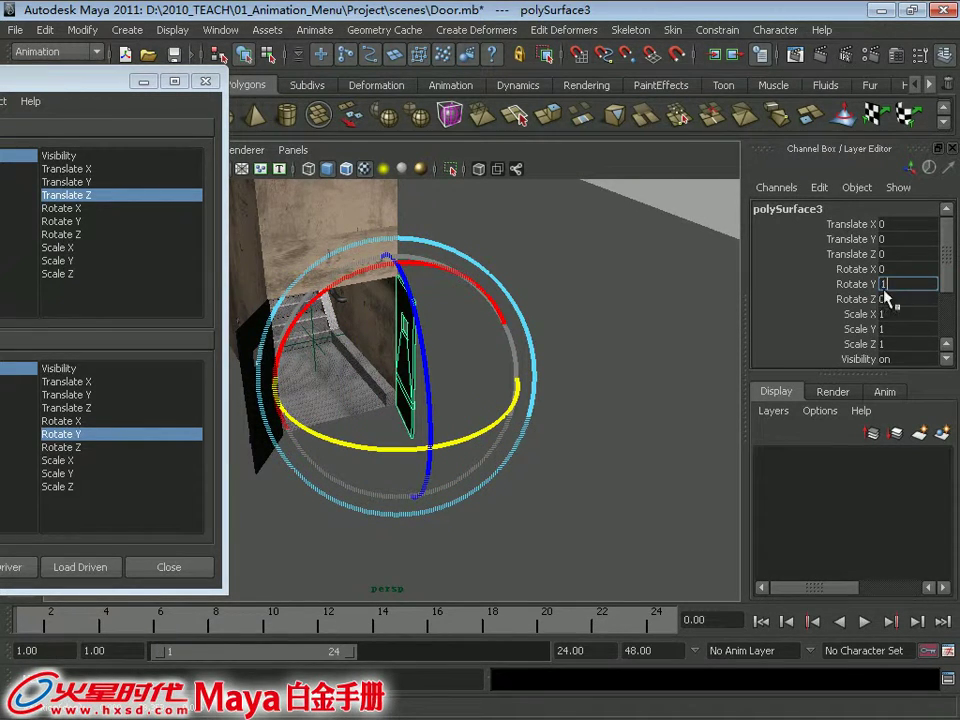
pyautogui.press('Return')
pyautogui.press('Return')
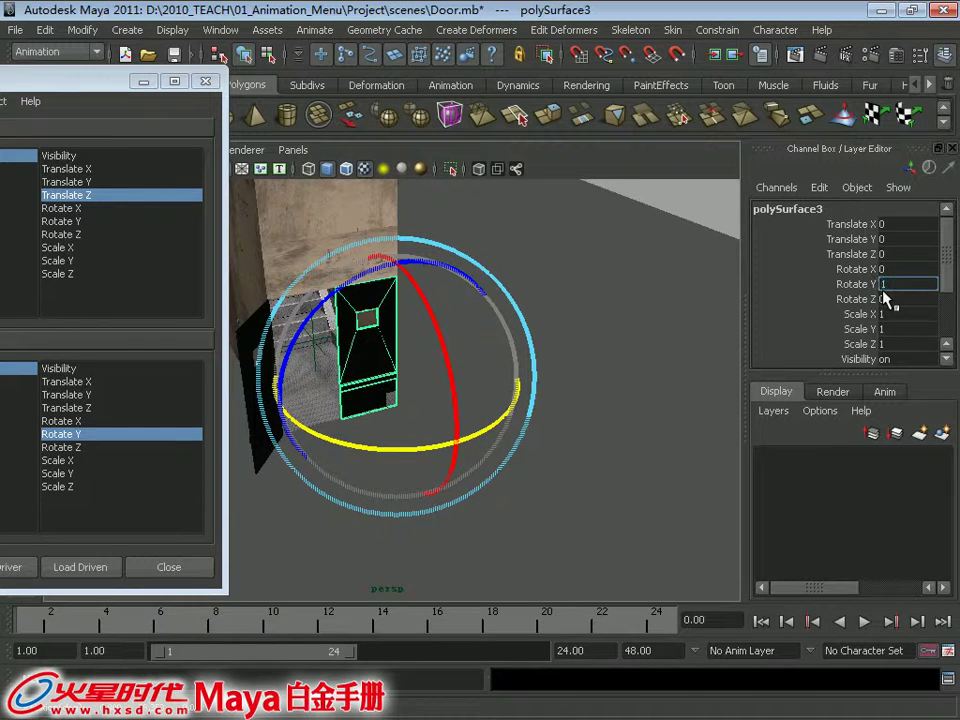
pyautogui.write('30')
pyautogui.press('Return')
# Step: Key the open door at Rotate Y 130 and close the Set Driven Key window
pyautogui.moveTo(508, 285)
pyautogui.keyDown('alt'); pyautogui.mouseDown()
pyautogui.moveTo(497, 274)
pyautogui.moveTo(591, 247)
pyautogui.mouseUp(); pyautogui.keyUp('alt')
pyautogui.click(591, 247)
pyautogui.moveTo(71, 84); pyautogui.dragTo(233, 69)
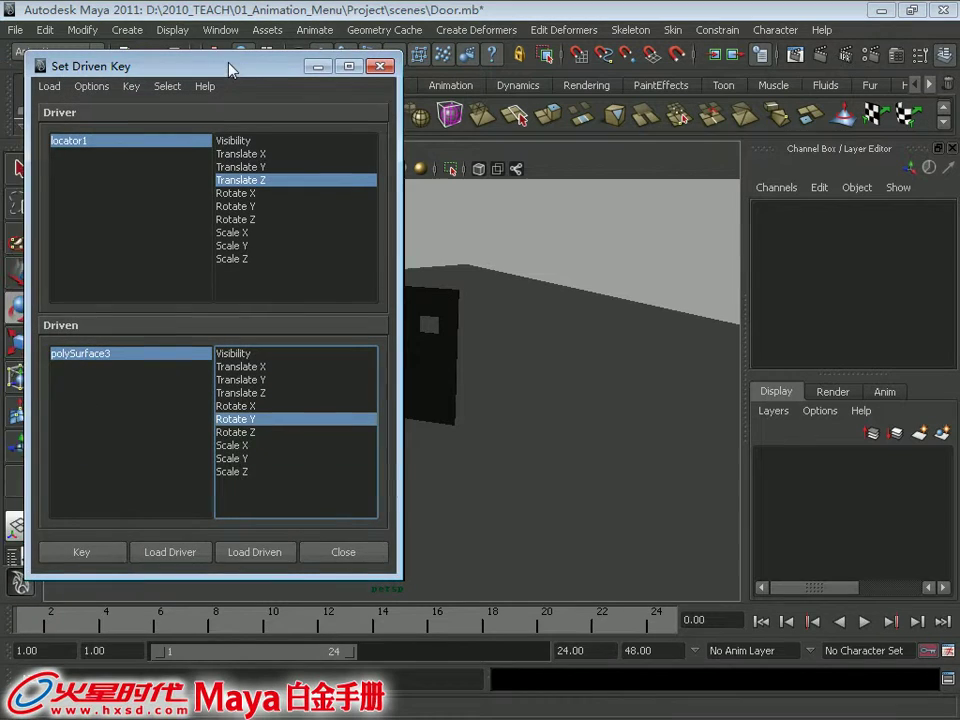
pyautogui.click(75, 553)
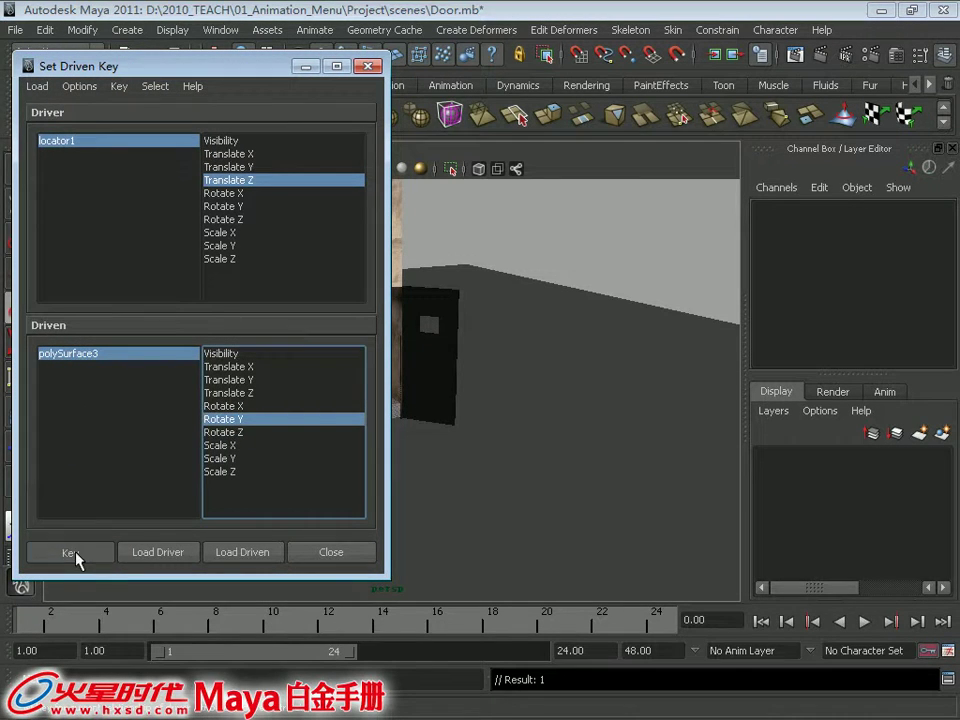
pyautogui.click(331, 552)
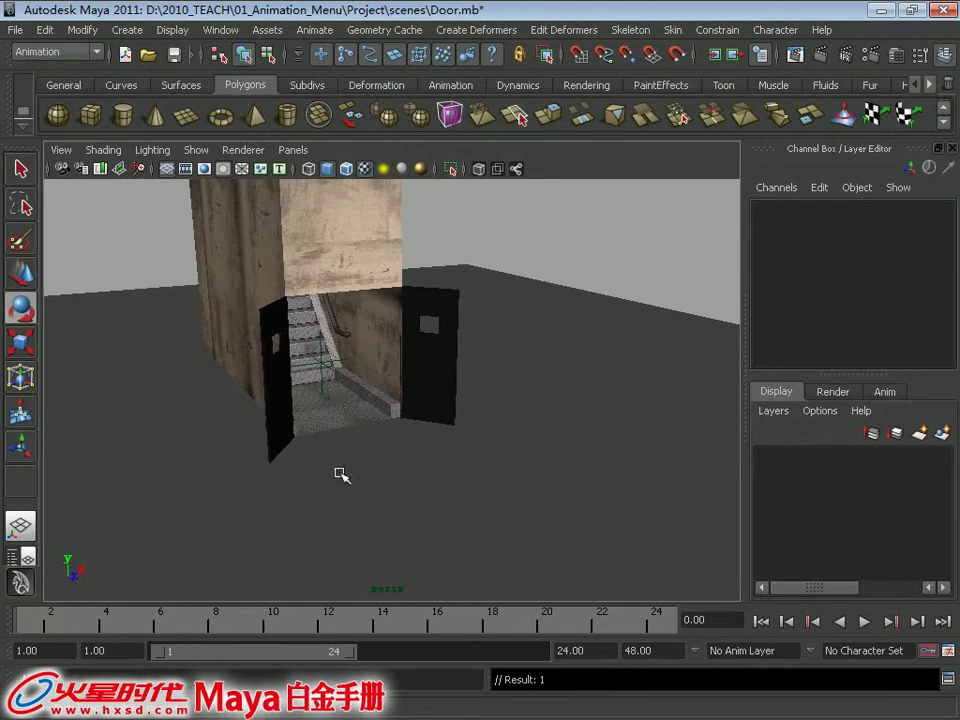
# Step: Move the locator back along Z to test the doors closing
pyautogui.click(327, 370)
pyautogui.press('w')
pyautogui.moveTo(358, 388)
pyautogui.mouseDown()
pyautogui.moveTo(573, 547)
pyautogui.moveTo(418, 426)
pyautogui.moveTo(403, 454)
pyautogui.moveTo(549, 606)
pyautogui.moveTo(405, 413)
pyautogui.moveTo(454, 525)
pyautogui.moveTo(580, 525)
pyautogui.moveTo(536, 583)
pyautogui.moveTo(405, 398)
pyautogui.moveTo(570, 613)
pyautogui.mouseUp()
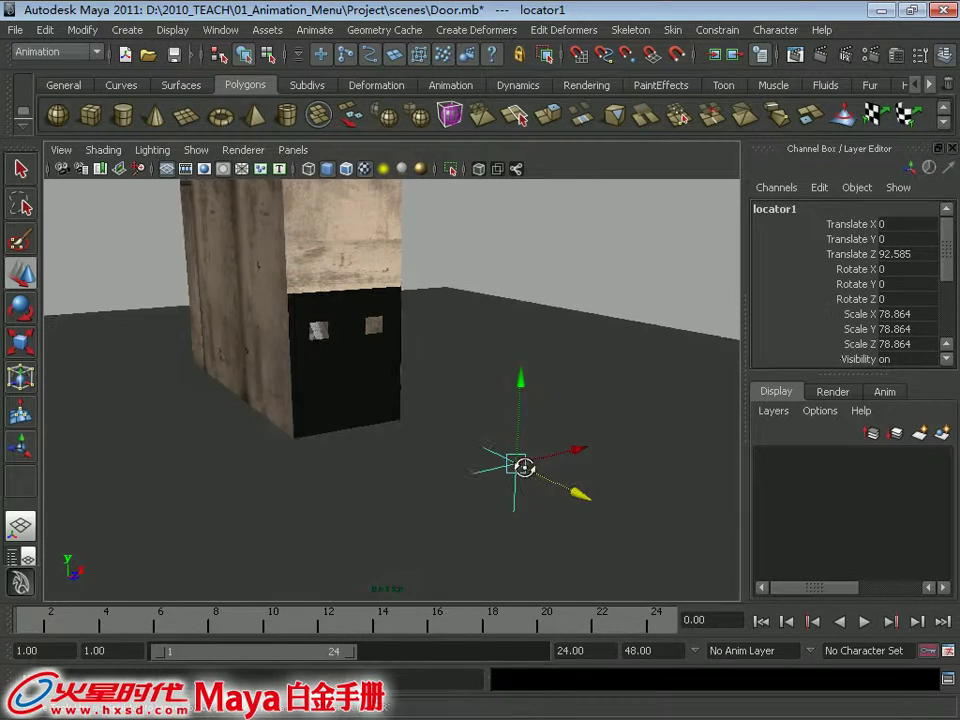
# Step: Select both door panels and delete their Rotate Y keys from the Channel Box
pyautogui.keyDown('alt'); pyautogui.moveTo(523, 467); pyautogui.dragTo(486, 433); pyautogui.keyUp('alt')
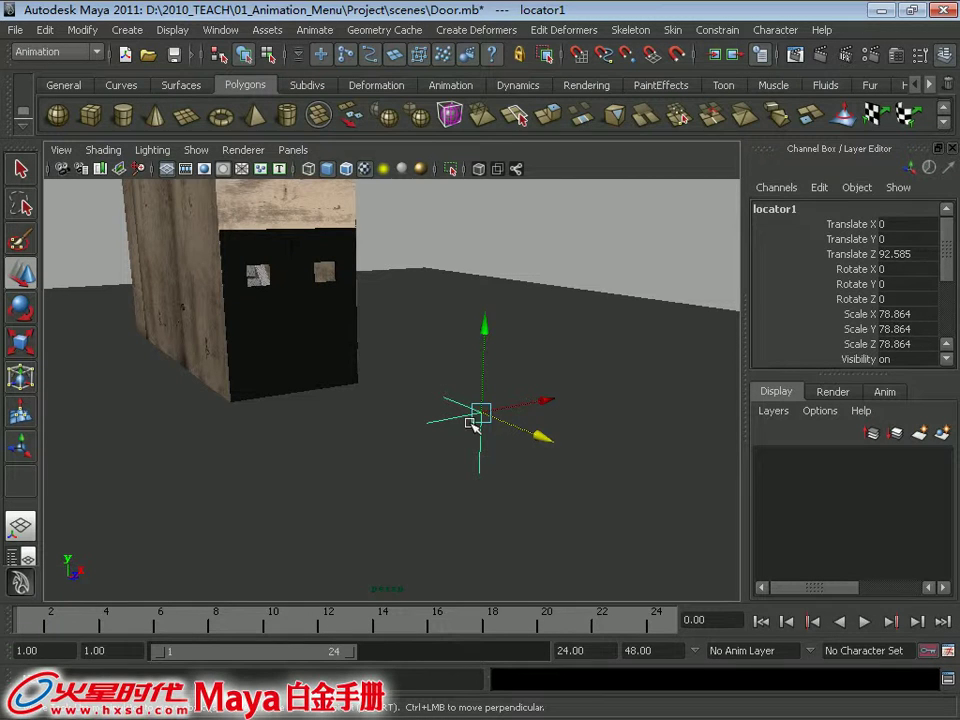
pyautogui.keyDown('alt'); pyautogui.moveTo(322, 392); pyautogui.dragTo(321, 356); pyautogui.keyUp('alt')
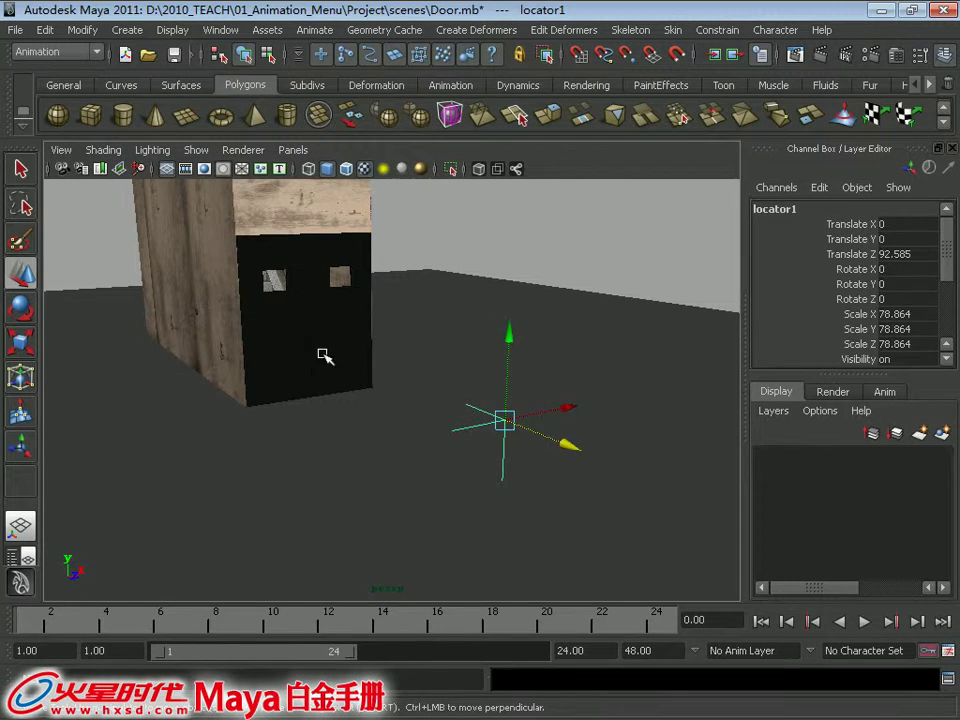
pyautogui.click(300, 350)
pyautogui.press('q')
pyautogui.keyDown('shift'); pyautogui.click(350, 330); pyautogui.keyUp('shift')
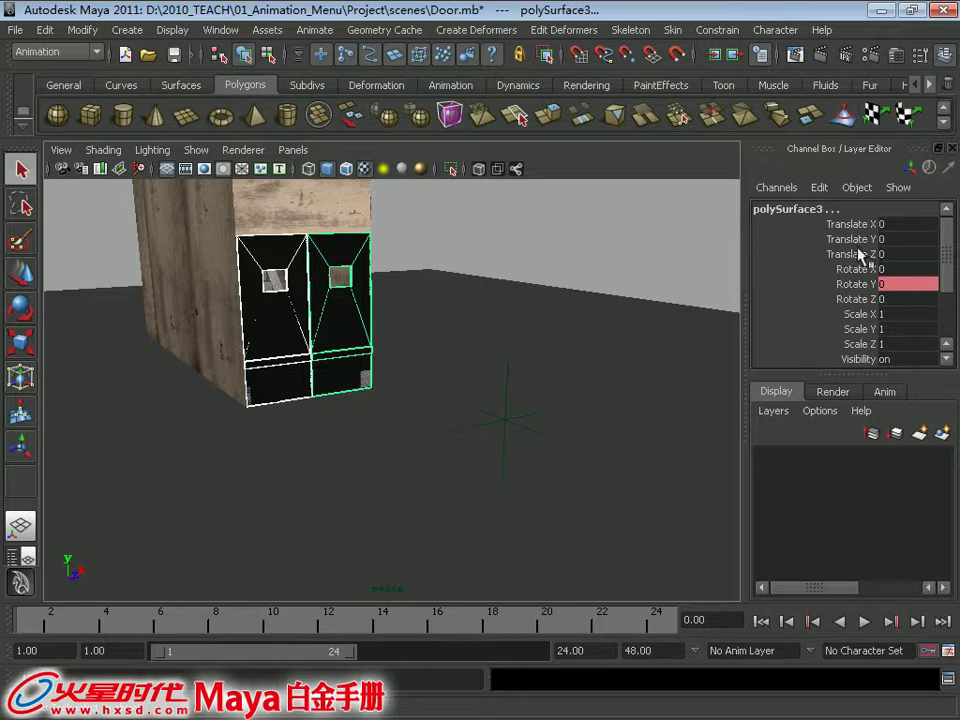
pyautogui.click(858, 284)
pyautogui.rightClick(858, 284)
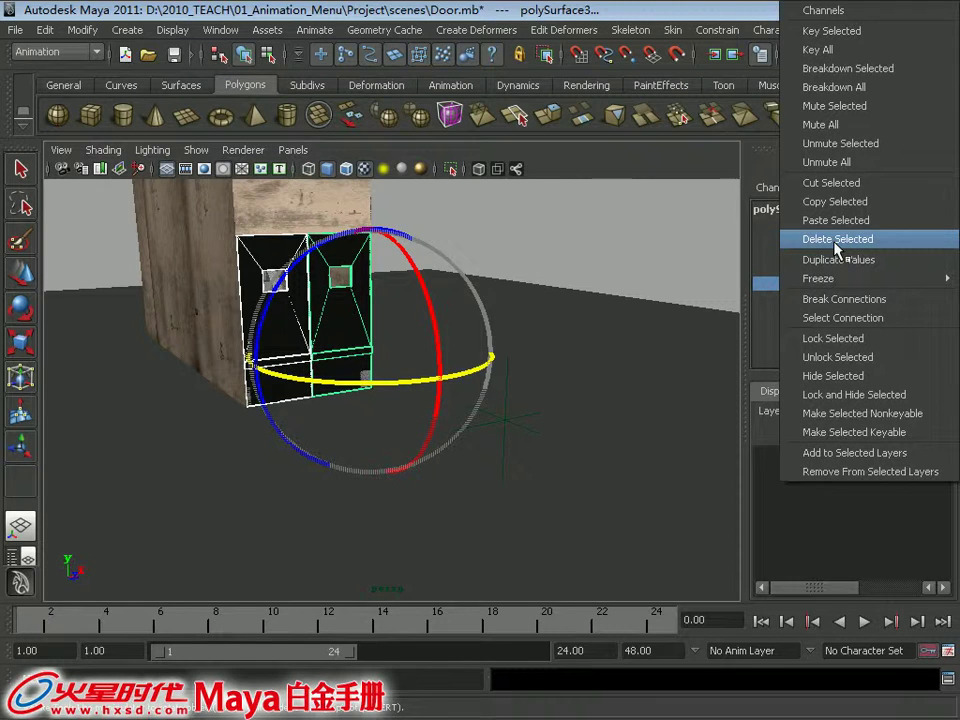
pyautogui.click(838, 250)
pyautogui.click(852, 269)
pyautogui.click(843, 285)
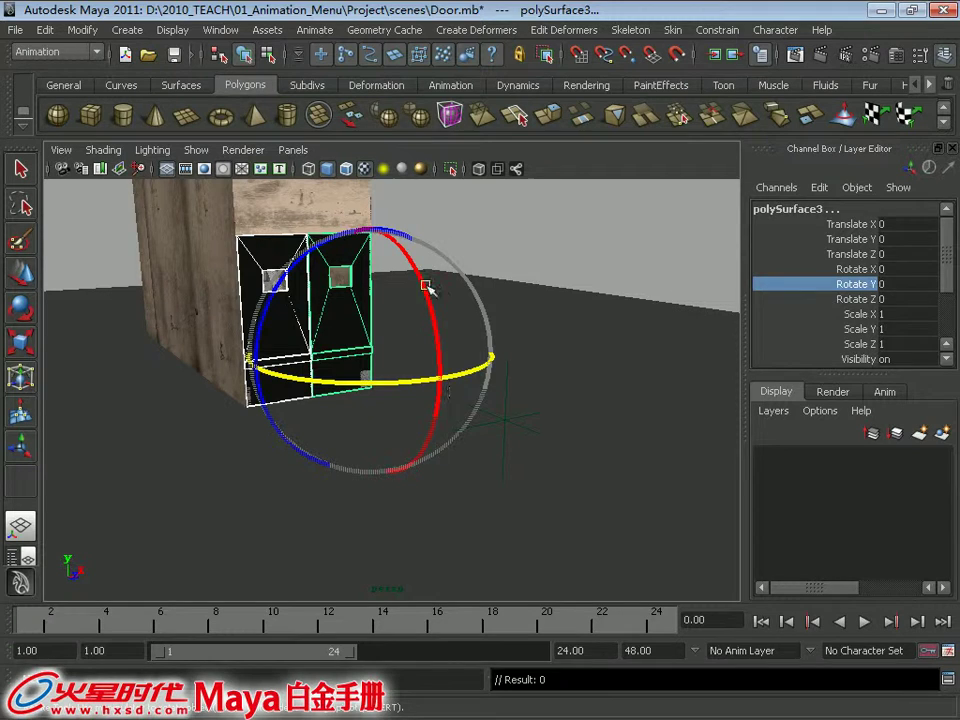
# Step: Move locator1 along Z to confirm the doors no longer follow, then undo the move
pyautogui.click(546, 414)
pyautogui.click(508, 422)
pyautogui.moveTo(574, 377)
pyautogui.keyDown('alt'); pyautogui.mouseDown()
pyautogui.moveTo(568, 414)
pyautogui.moveTo(557, 420)
pyautogui.mouseUp(); pyautogui.keyUp('alt')
pyautogui.press('w')
pyautogui.moveTo(530, 462); pyautogui.dragTo(476, 418)
pyautogui.hotkey('ctrl', 'z')
pyautogui.moveTo(606, 456)
pyautogui.keyDown('alt'); pyautogui.mouseDown()
pyautogui.moveTo(557, 422)
pyautogui.moveTo(502, 415)
pyautogui.moveTo(530, 400)
pyautogui.mouseUp(); pyautogui.keyUp('alt')
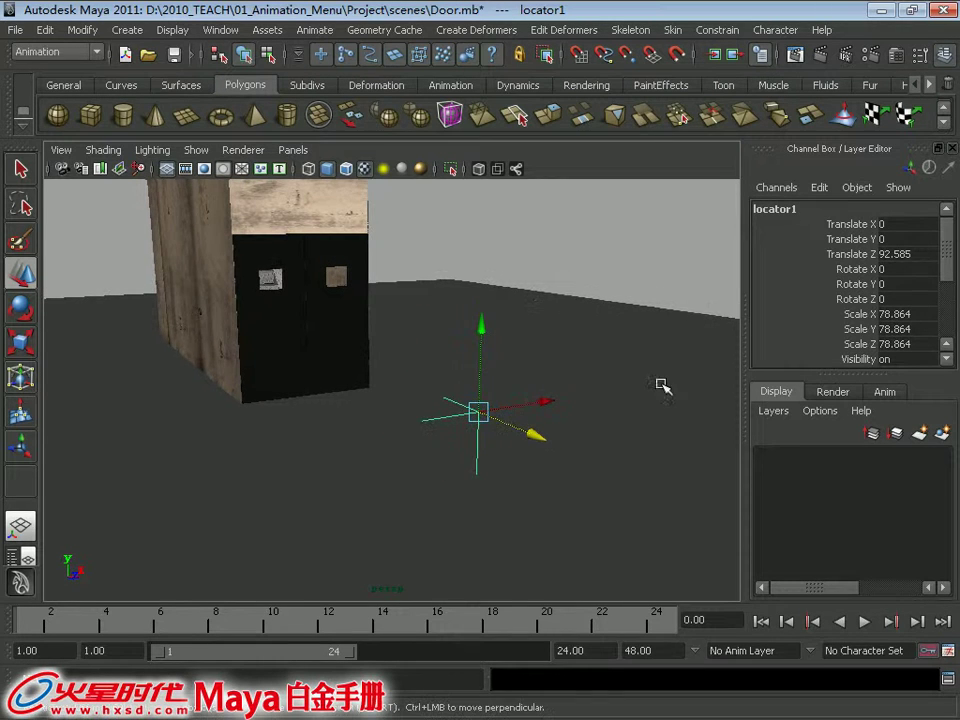
# Step: Freeze locator1's transformations and scale it up uniformly to about 62
pyautogui.click(72, 28)
pyautogui.click(80, 94)
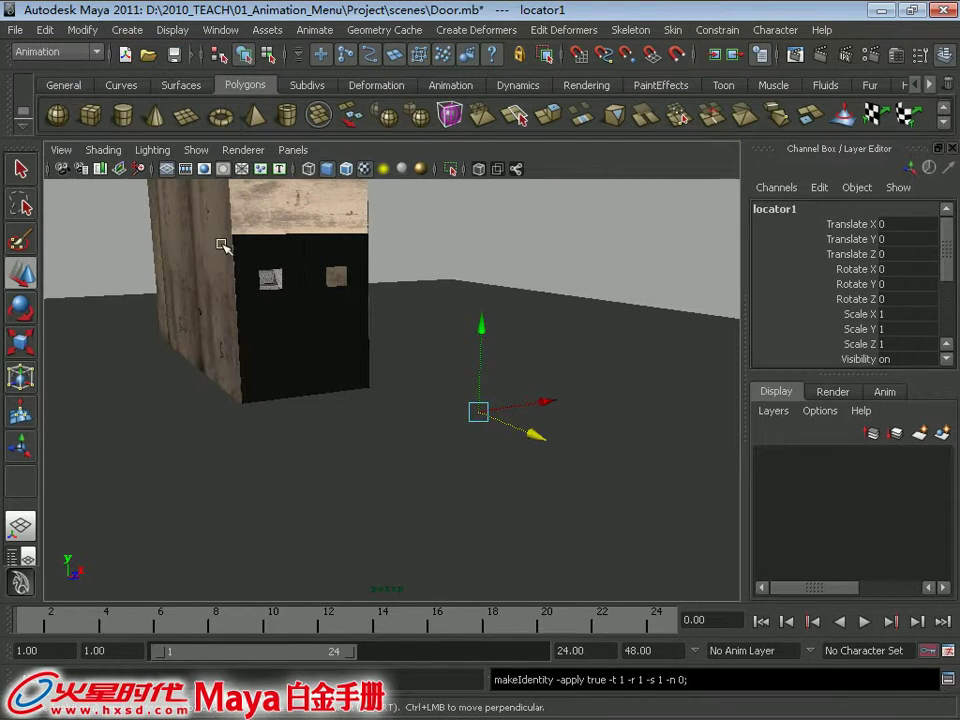
pyautogui.scroll(-3, 950, 254)
pyautogui.scroll(3, 900, 253)
pyautogui.moveTo(800, 224)
pyautogui.mouseDown()
pyautogui.moveTo(853, 345)
pyautogui.moveTo(821, 345)
pyautogui.mouseUp()
pyautogui.moveTo(553, 411)
pyautogui.mouseDown(button='middle')
pyautogui.moveTo(541, 412)
pyautogui.moveTo(563, 422)
pyautogui.mouseUp(button='middle')
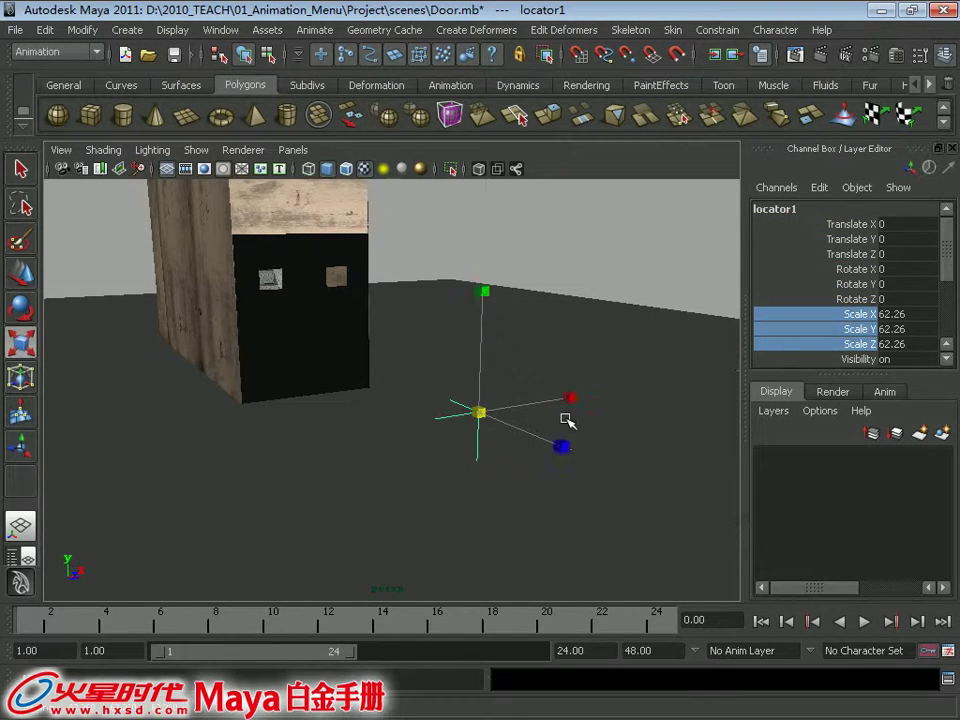
pyautogui.press('q')
# Step: Lock and hide locator1's translate, rotate and scale channels
pyautogui.moveTo(853, 226); pyautogui.dragTo(850, 343)
pyautogui.rightClick(850, 343)
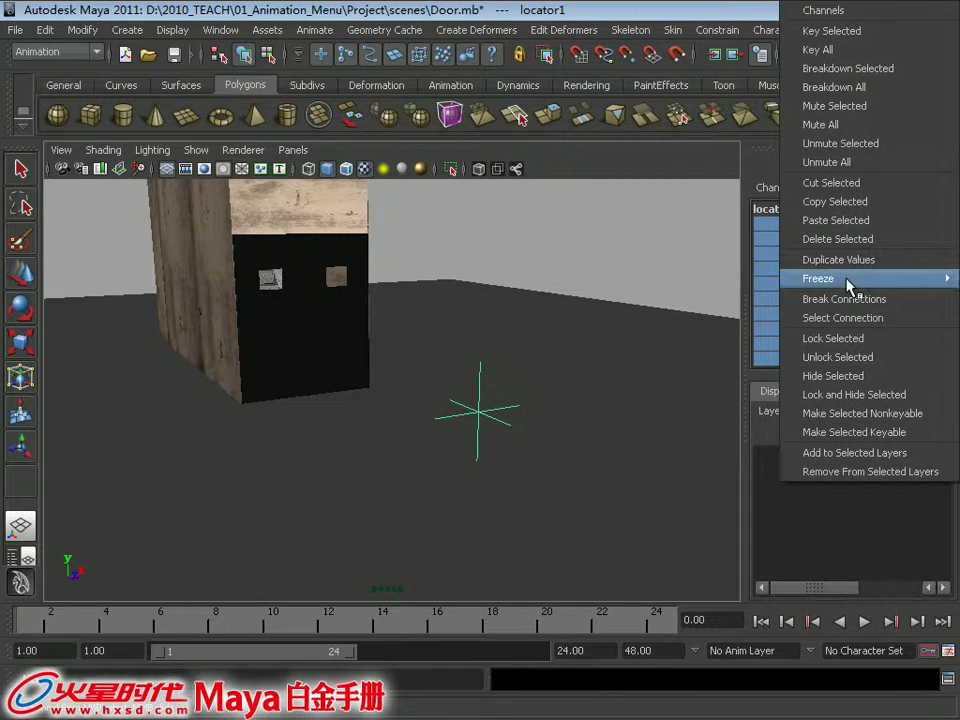
pyautogui.click(843, 377)
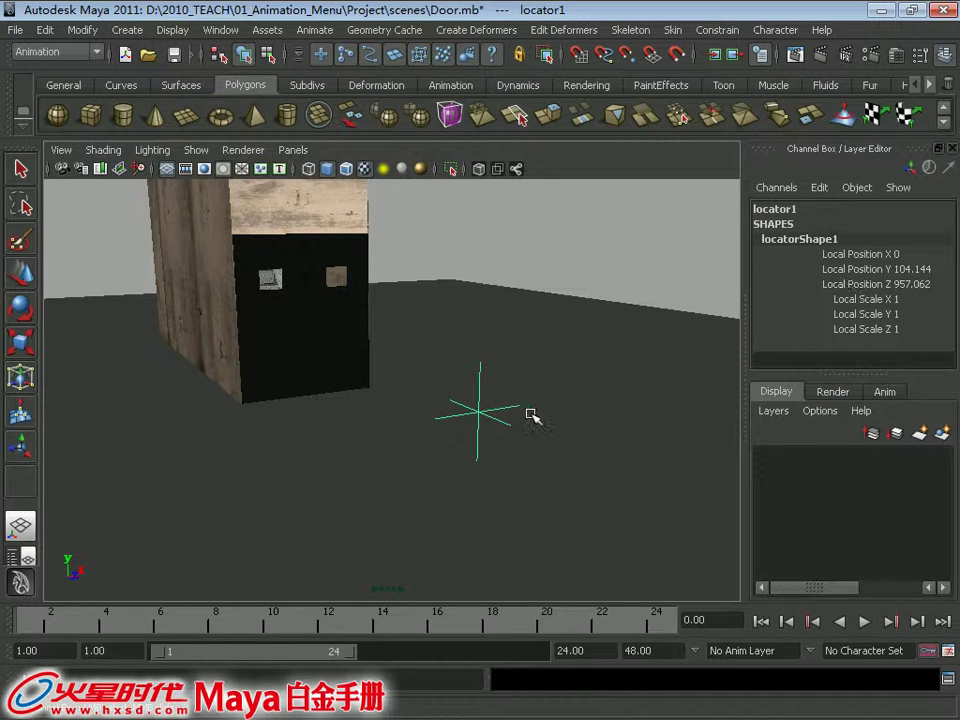
pyautogui.hotkey('ctrl', 'z')
pyautogui.moveTo(840, 224)
pyautogui.mouseDown()
pyautogui.moveTo(797, 300)
pyautogui.moveTo(797, 343)
pyautogui.mouseUp()
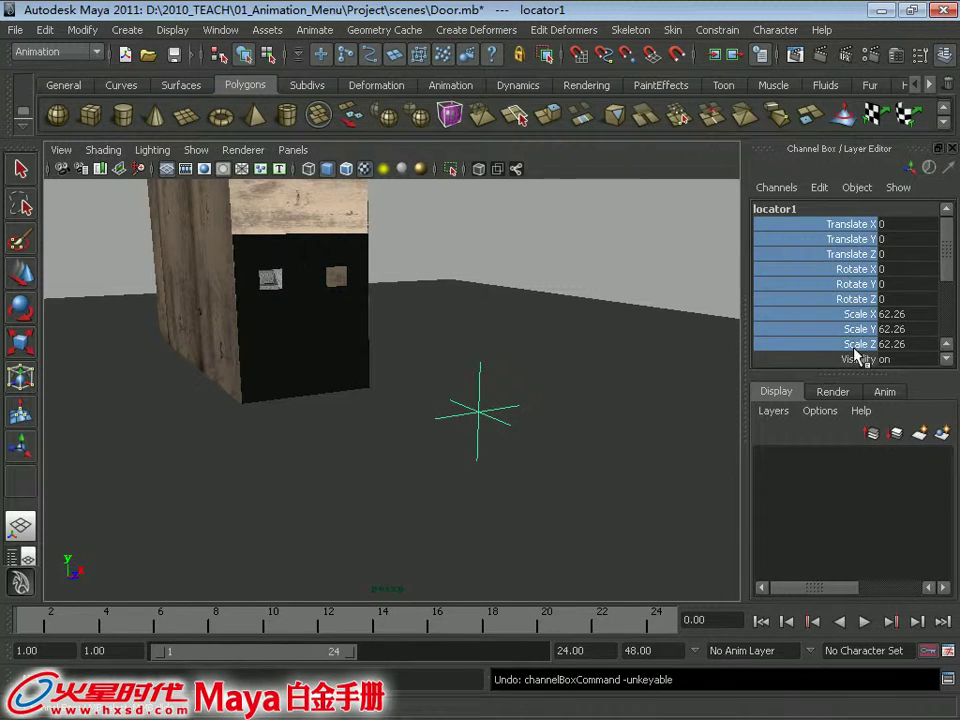
pyautogui.rightClick(845, 289)
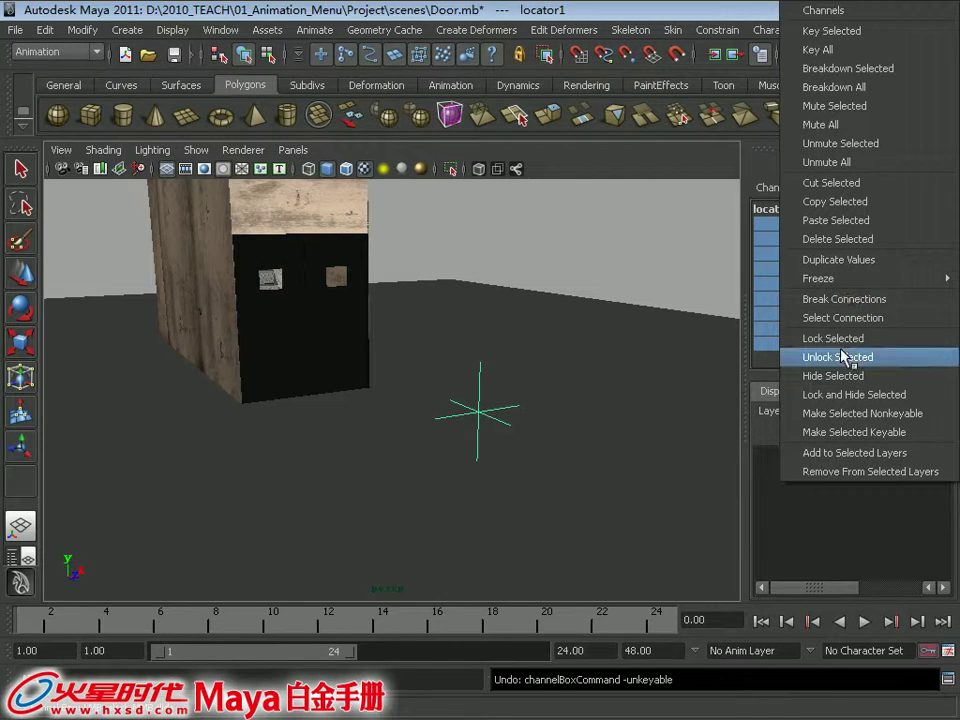
pyautogui.click(893, 395)
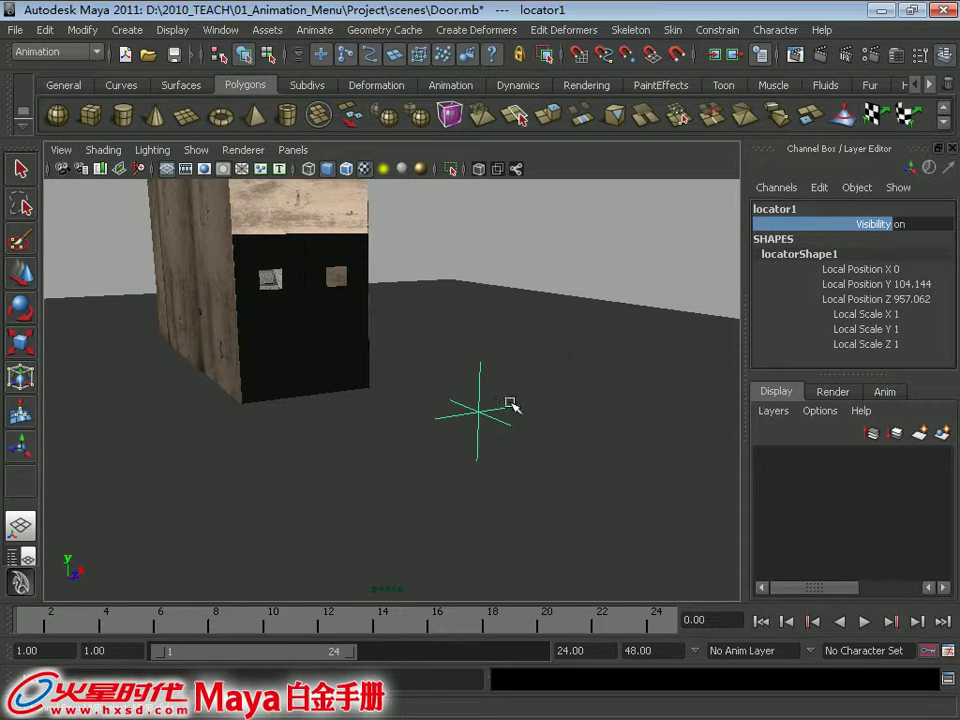
# Step: Delete locator1's construction history with Delete by Type > History
pyautogui.click(45, 30)
pyautogui.moveTo(150, 232)
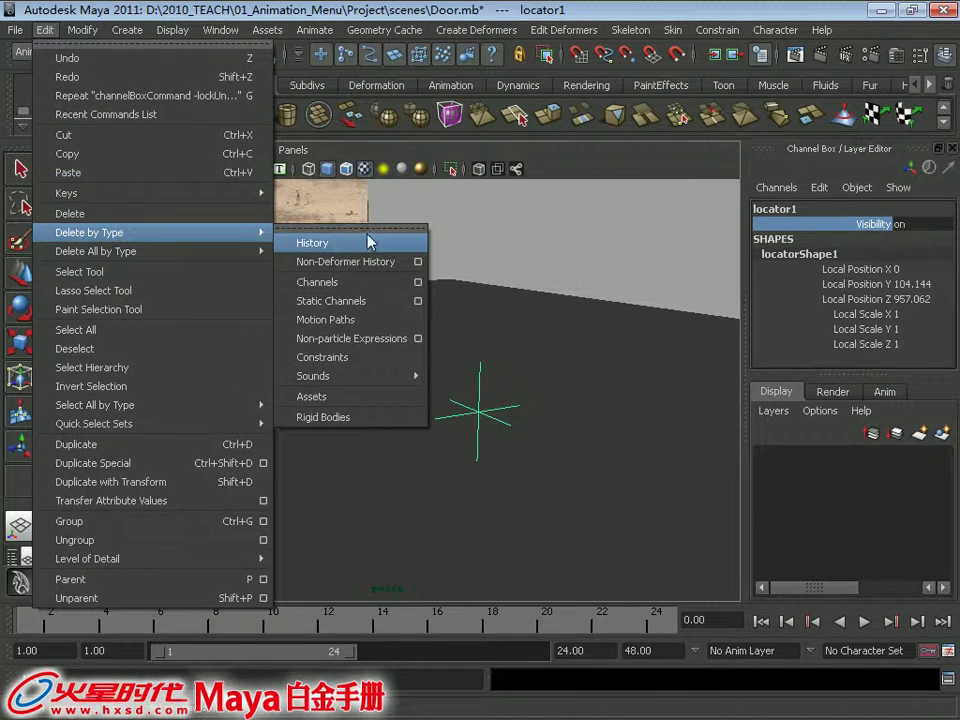
pyautogui.click(370, 242)
pyautogui.click(465, 418)
pyautogui.click(480, 410)
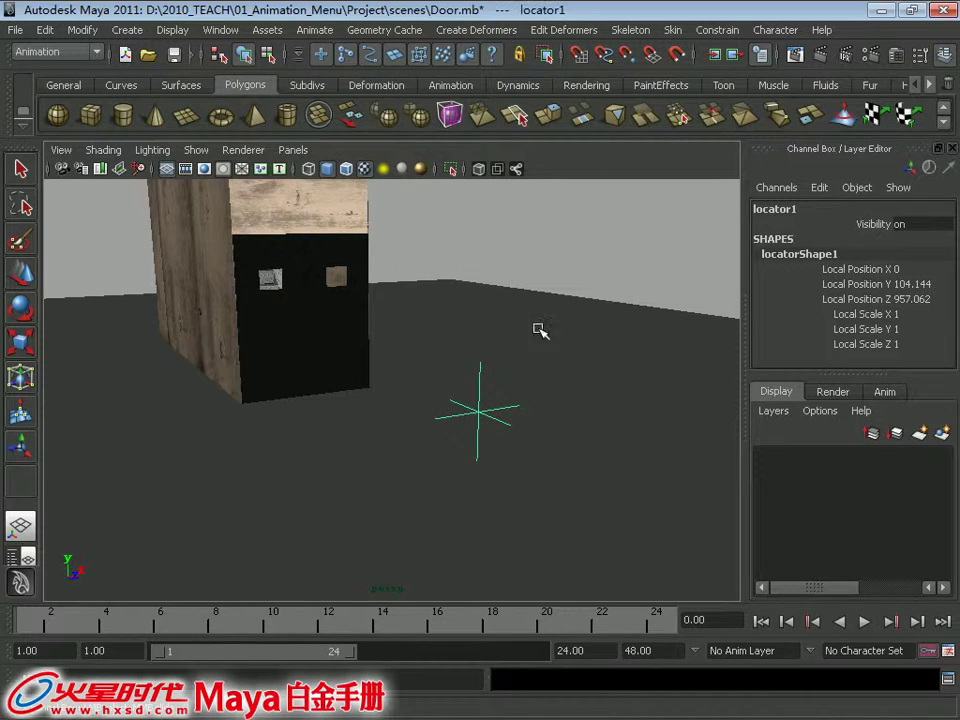
pyautogui.keyDown('alt'); pyautogui.moveTo(540, 330); pyautogui.dragTo(439, 381, button='right'); pyautogui.keyUp('alt')
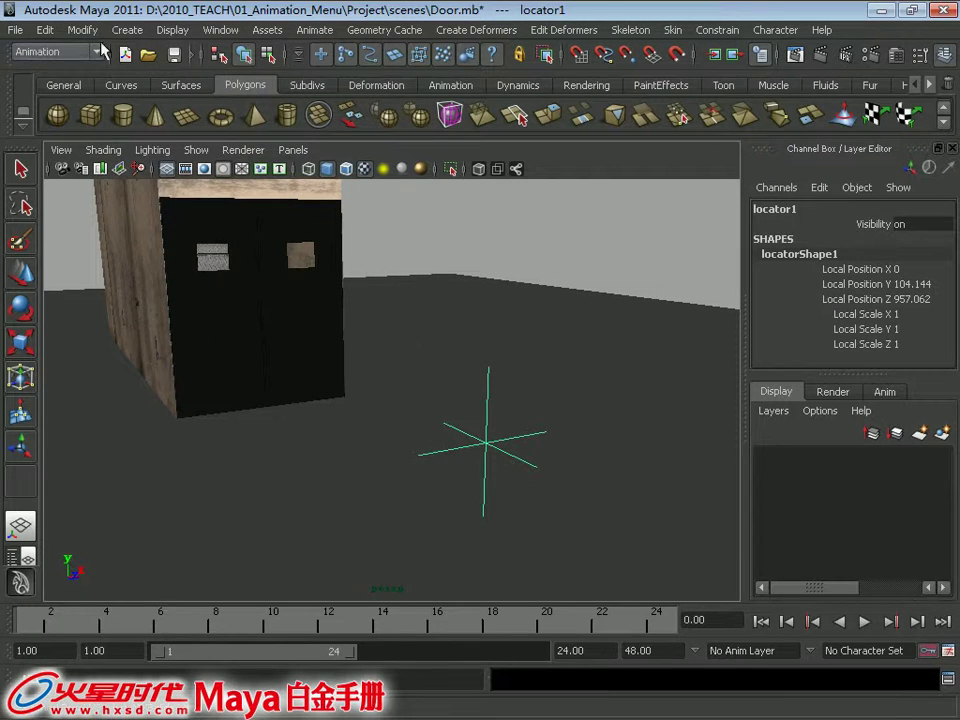
# Step: Open Add Attribute for locator1 and choose Float as the new attribute's data type
pyautogui.click(82, 30)
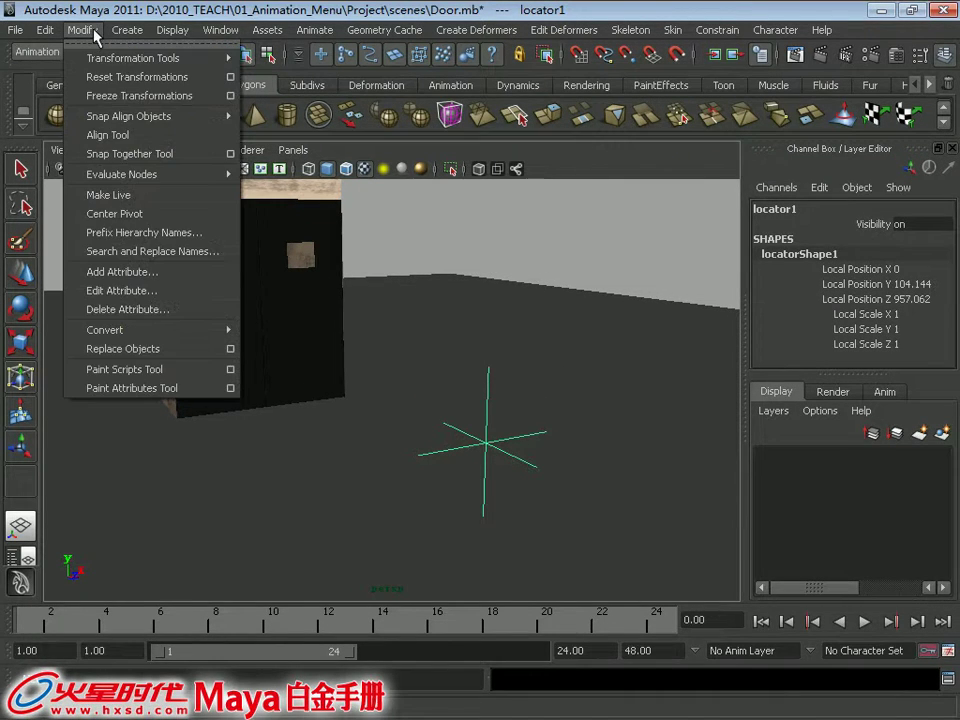
pyautogui.click(137, 273)
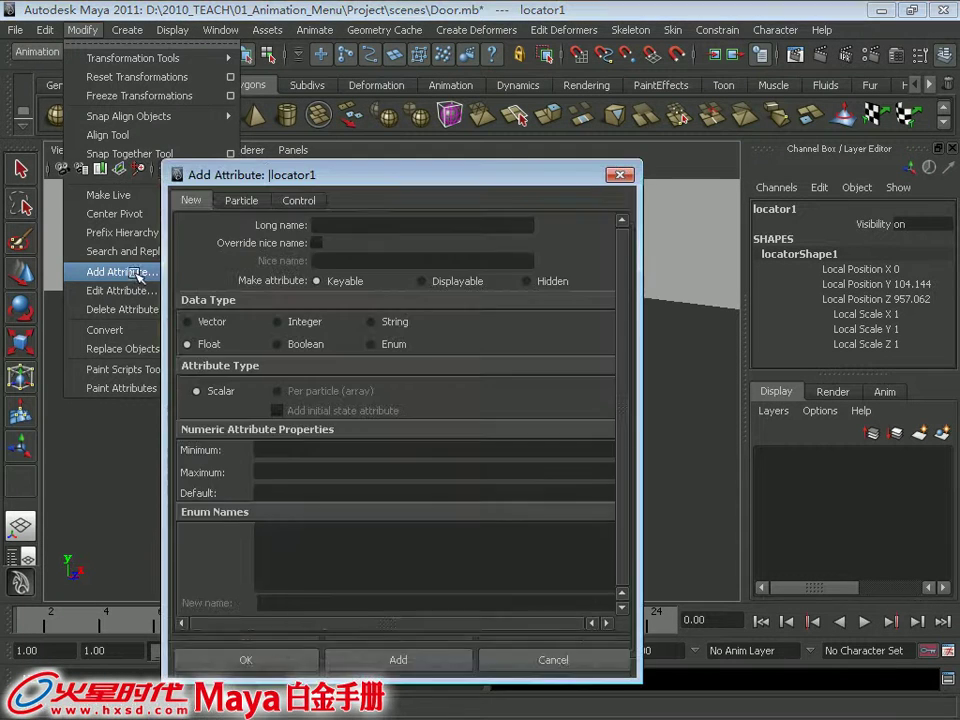
pyautogui.moveTo(409, 173)
pyautogui.mouseDown()
pyautogui.moveTo(510, 137)
pyautogui.moveTo(776, 91)
pyautogui.mouseUp()
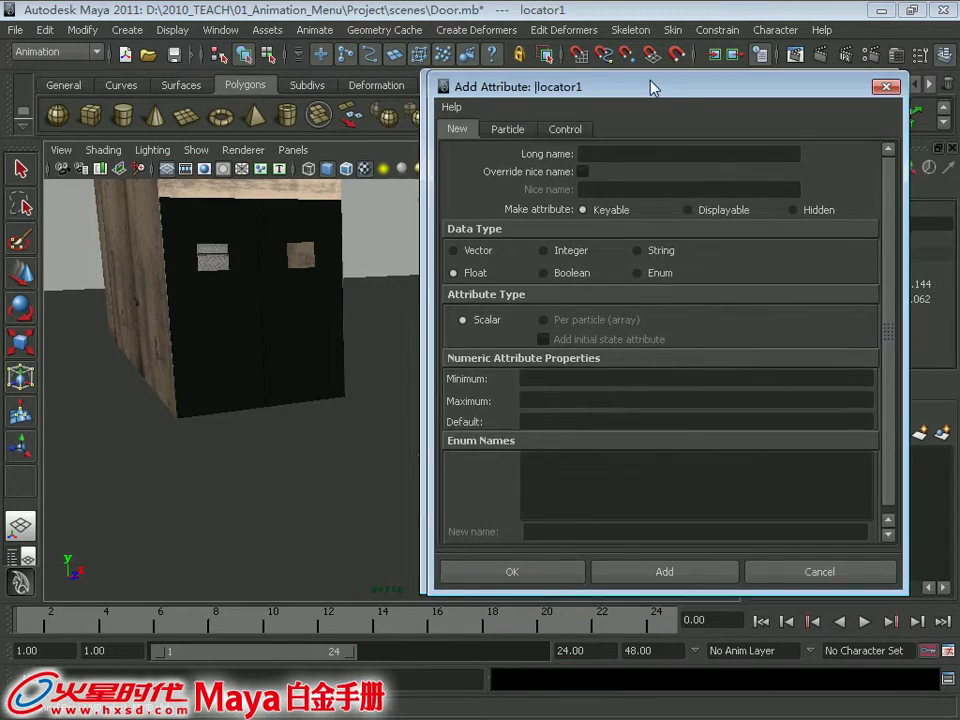
pyautogui.click(545, 113)
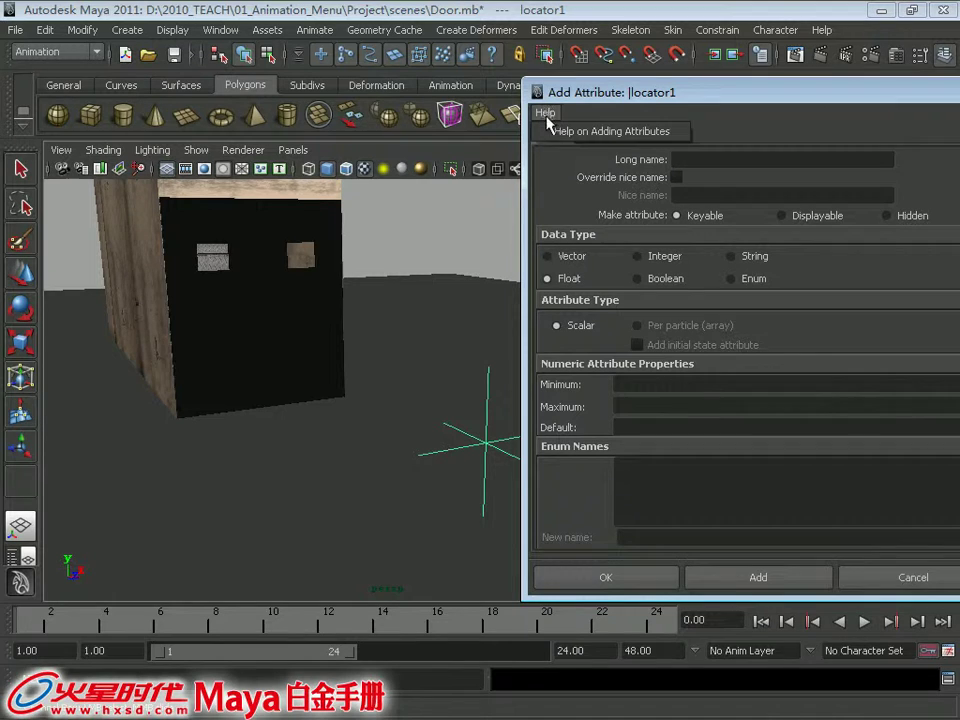
pyautogui.click(560, 250)
pyautogui.click(550, 256)
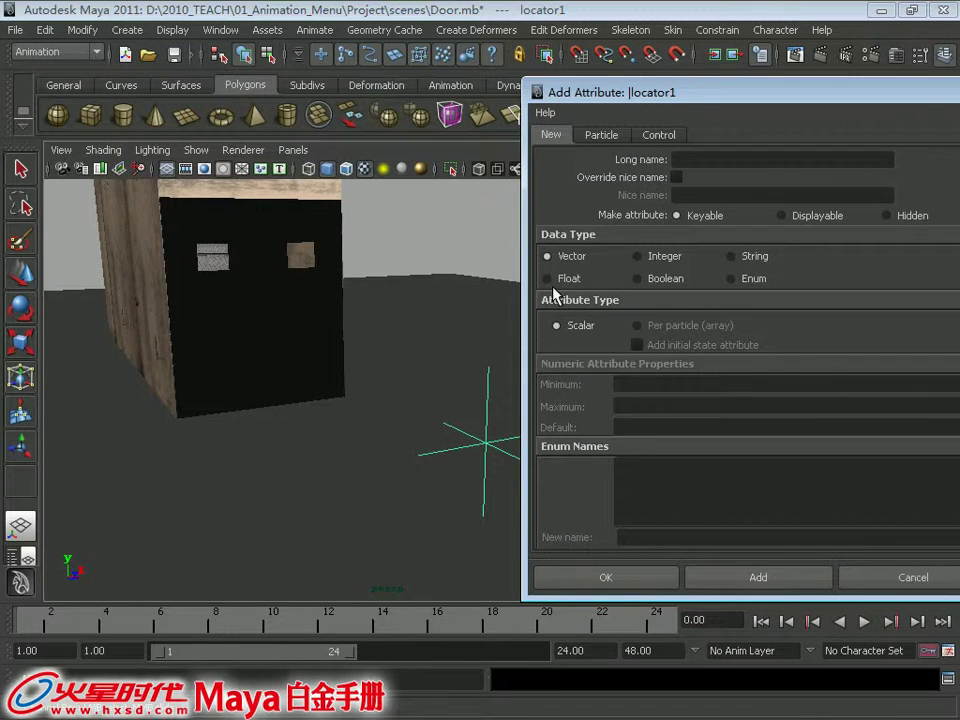
pyautogui.click(552, 280)
pyautogui.click(658, 280)
pyautogui.click(745, 280)
pyautogui.click(735, 255)
pyautogui.moveTo(616, 102); pyautogui.dragTo(678, 90)
pyautogui.keyDown('alt'); pyautogui.moveTo(439, 332); pyautogui.dragTo(370, 312); pyautogui.keyUp('alt')
pyautogui.click(808, 268)
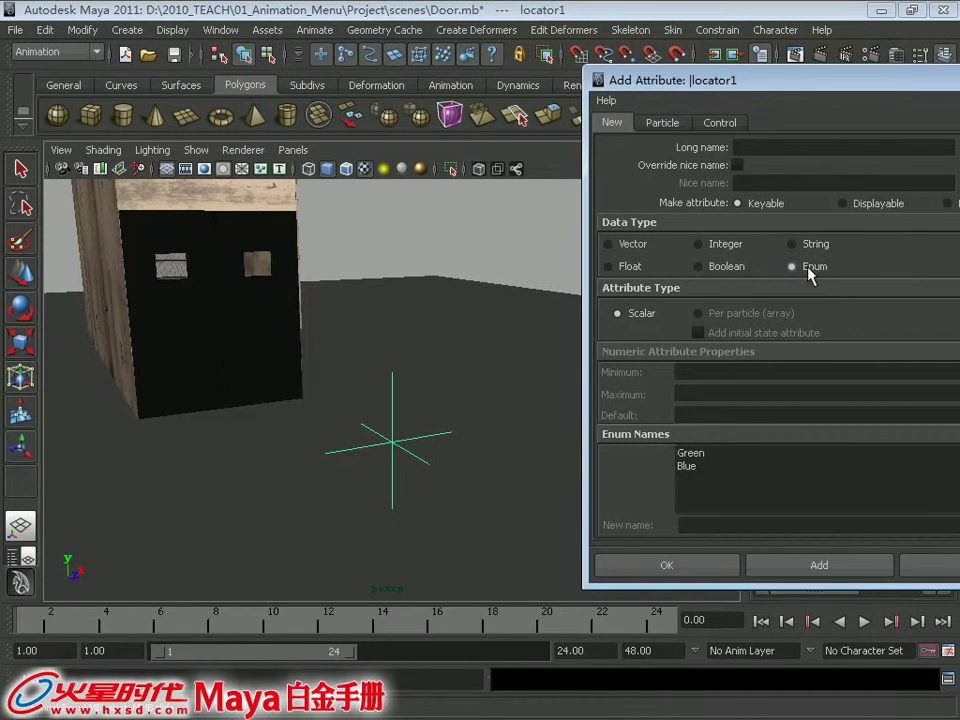
pyautogui.click(699, 267)
pyautogui.click(610, 267)
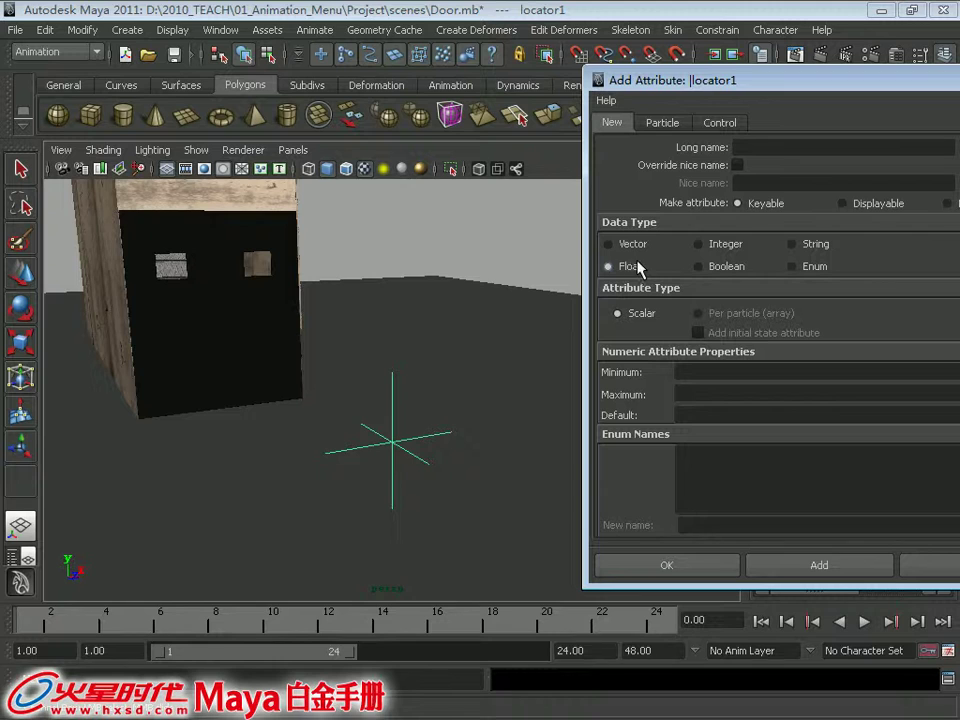
pyautogui.keyDown('alt'); pyautogui.moveTo(508, 403); pyautogui.dragTo(386, 360); pyautogui.keyUp('alt')
pyautogui.moveTo(714, 89); pyautogui.dragTo(631, 96)
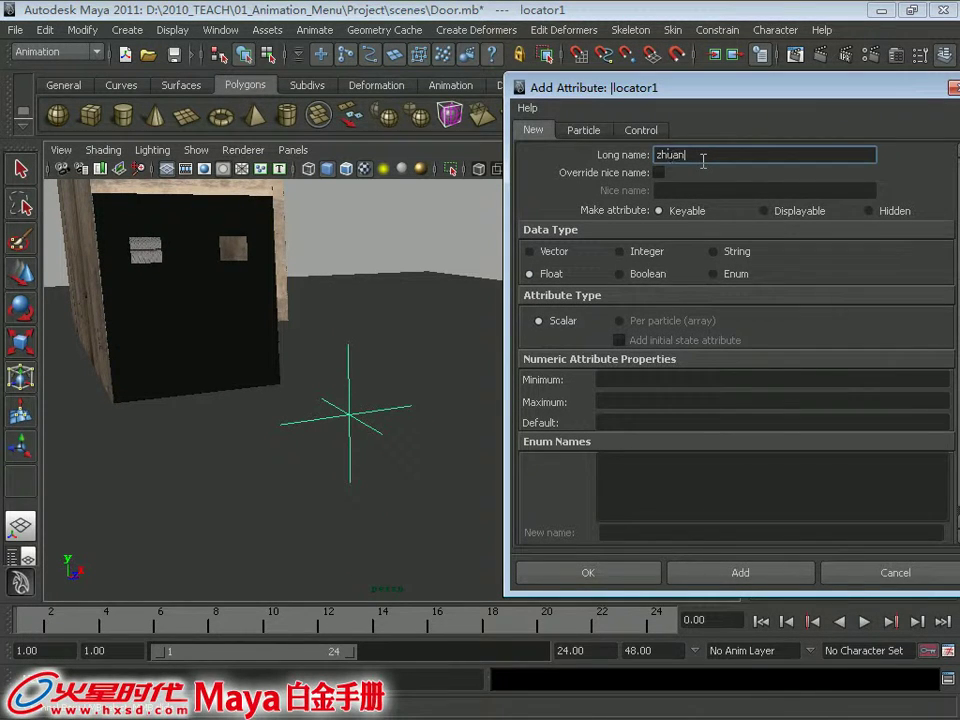
# Step: Enter minimum -10, maximum 10 and default 0, add the zhuan attribute, and close the dialog
pyautogui.click(632, 380)
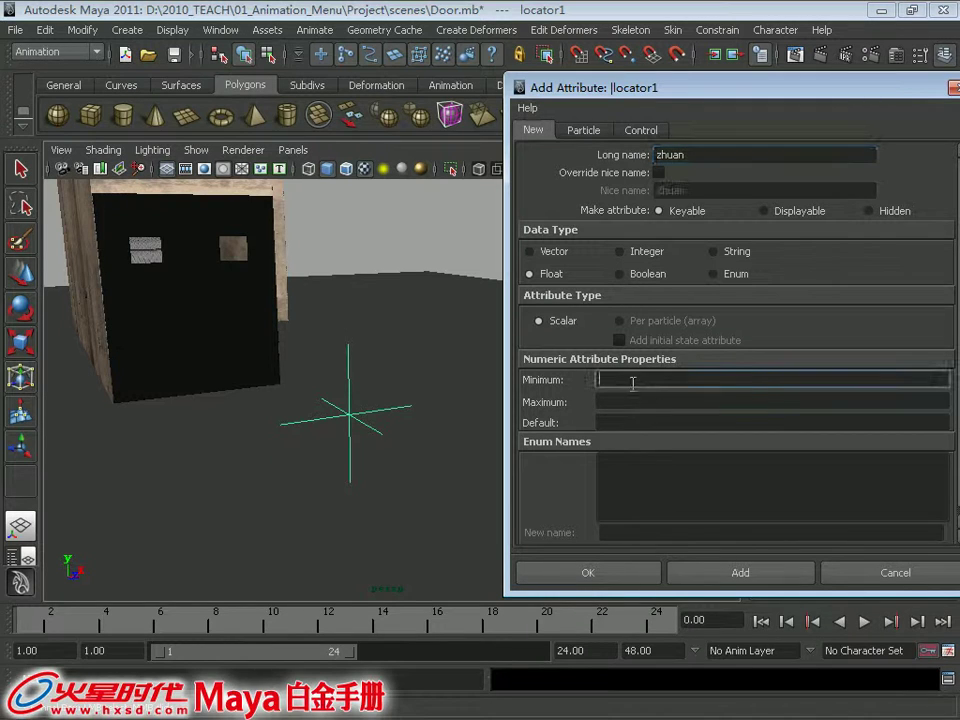
pyautogui.write('0')
pyautogui.press('Tab')
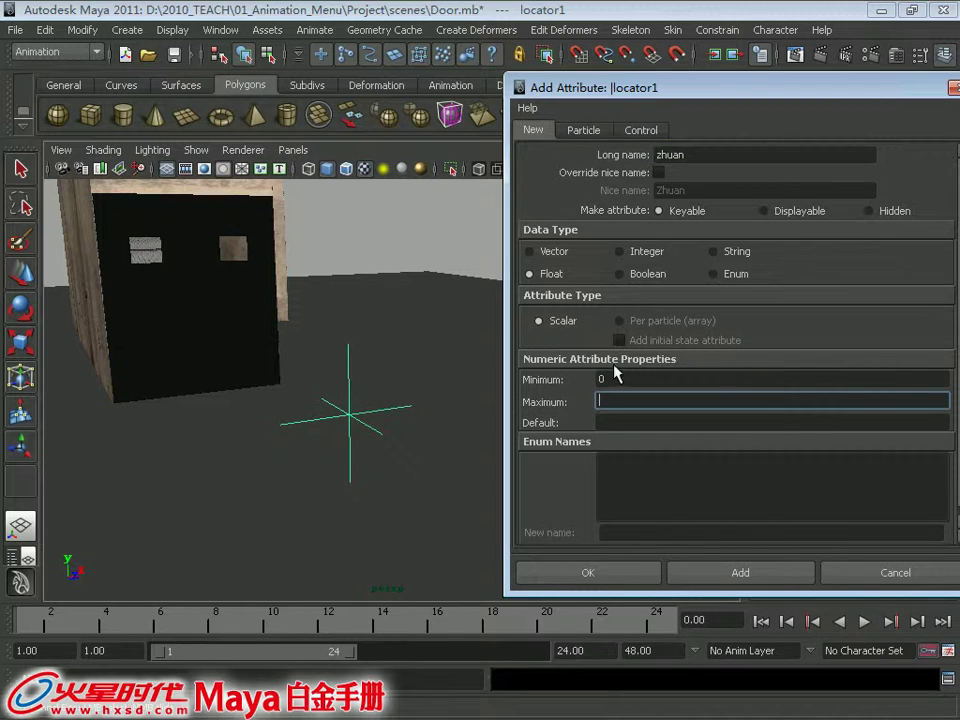
pyautogui.doubleClick(617, 377)
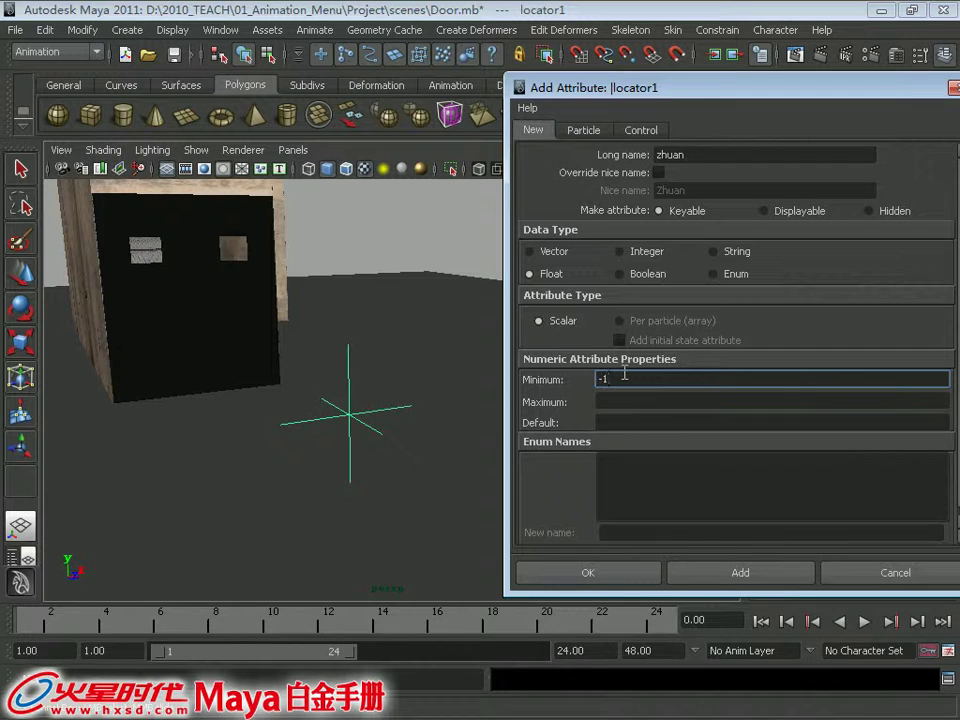
pyautogui.write('0')
pyautogui.press('Tab')
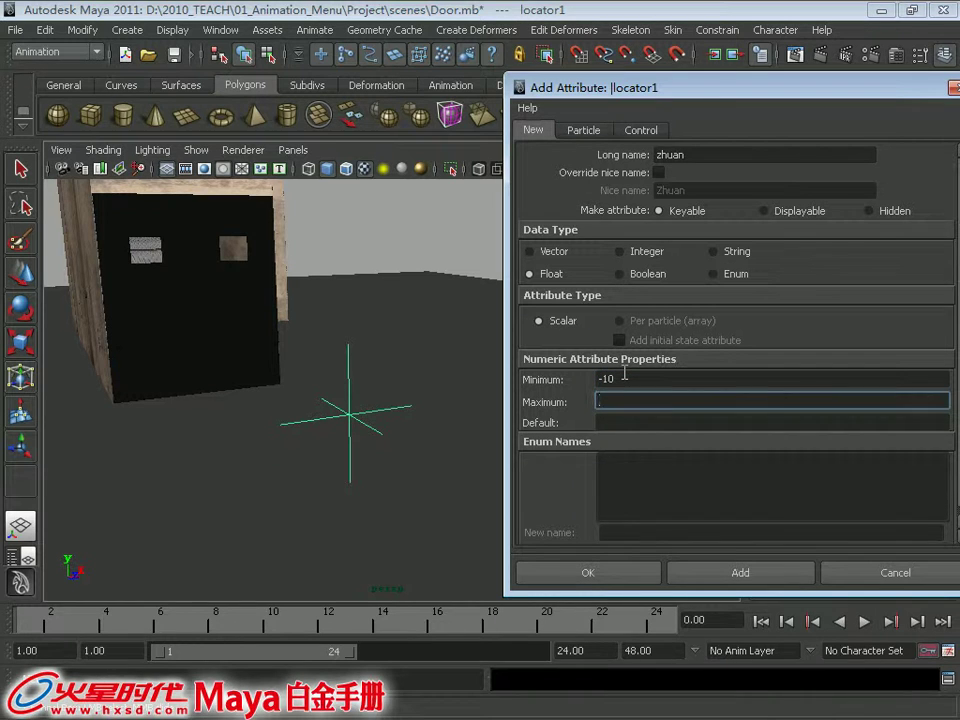
pyautogui.write('10')
pyautogui.press('Tab')
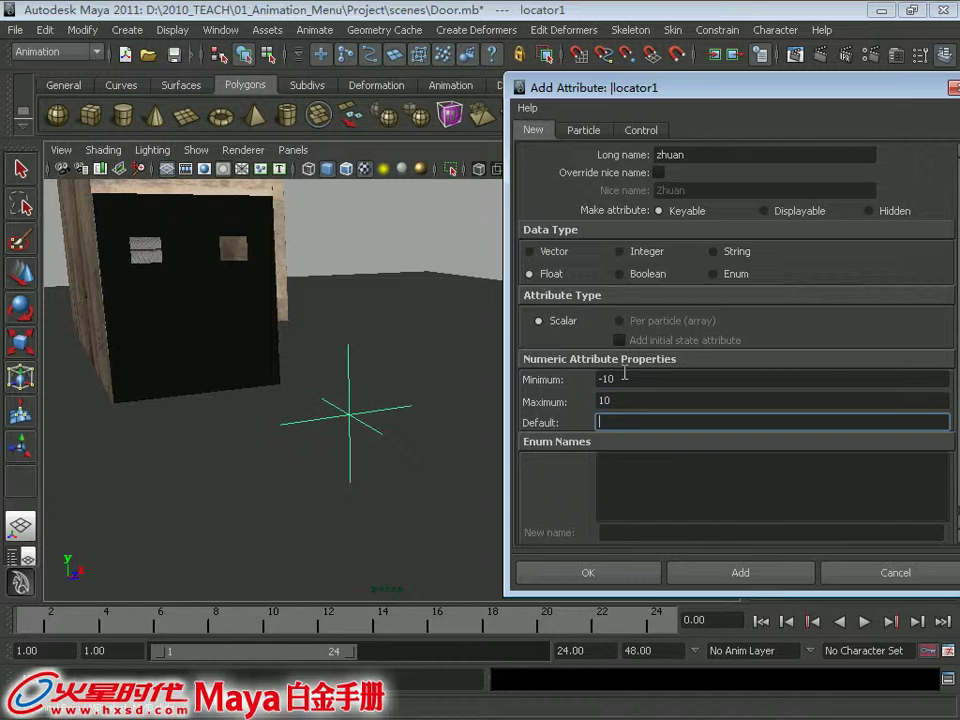
pyautogui.click(740, 573)
pyautogui.click(895, 573)
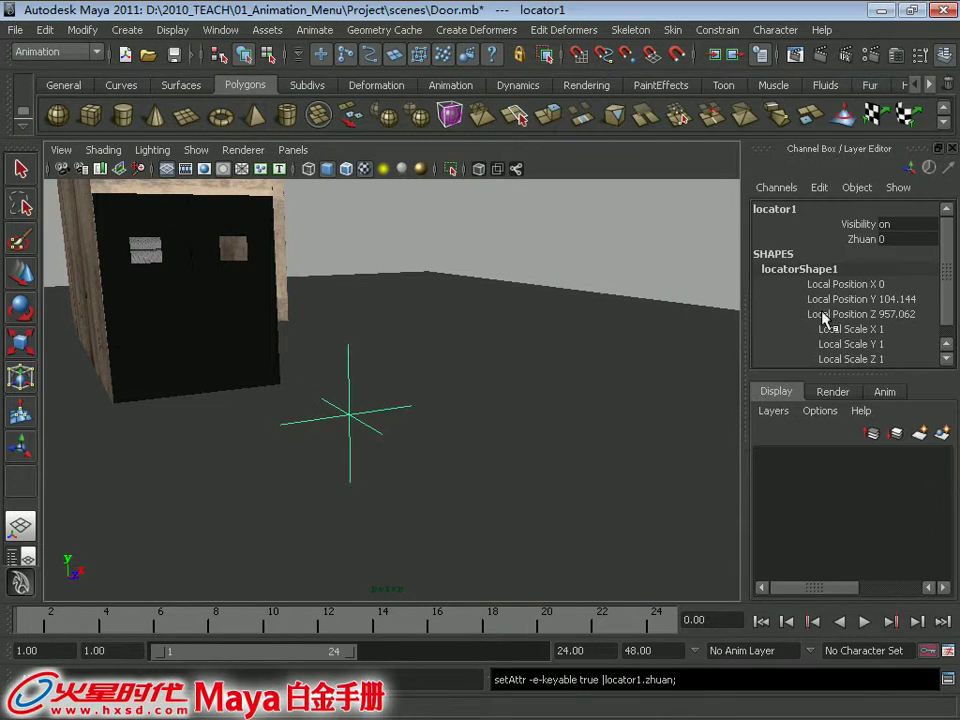
# Step: Test locator1's Zhuan value, undo it, and select the Zhuan channel again
pyautogui.click(862, 239)
pyautogui.moveTo(392, 289); pyautogui.dragTo(328, 267, button='middle')
pyautogui.hotkey('ctrl', 'z')
pyautogui.keyDown('alt'); pyautogui.moveTo(527, 294); pyautogui.dragTo(305, 410); pyautogui.keyUp('alt')
pyautogui.click(305, 410)
pyautogui.keyDown('alt'); pyautogui.moveTo(386, 379); pyautogui.dragTo(534, 388); pyautogui.keyUp('alt')
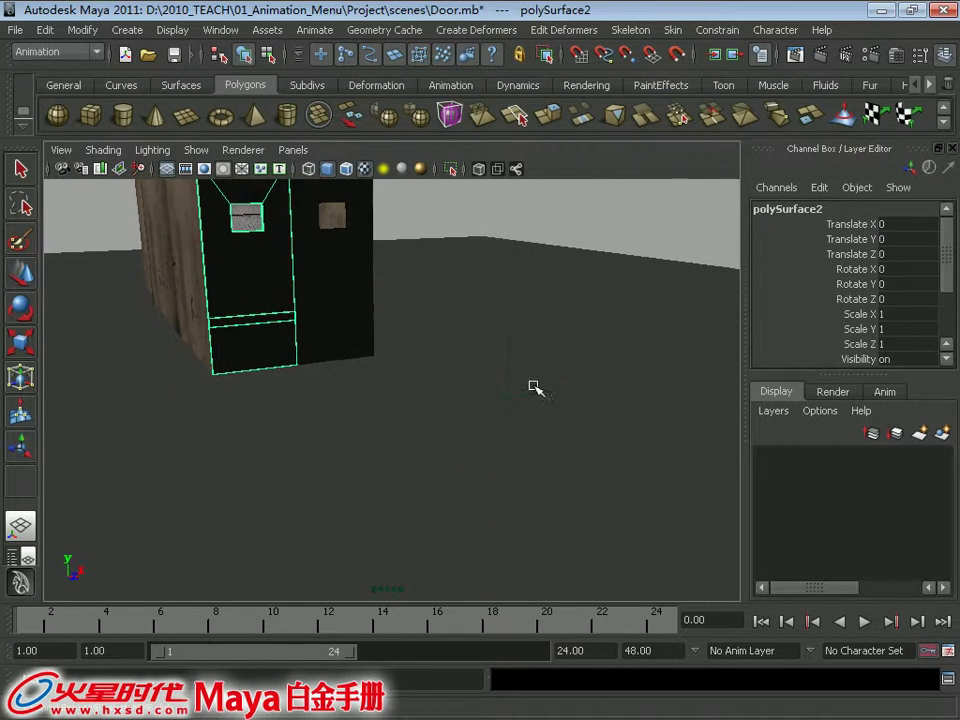
pyautogui.click(506, 401)
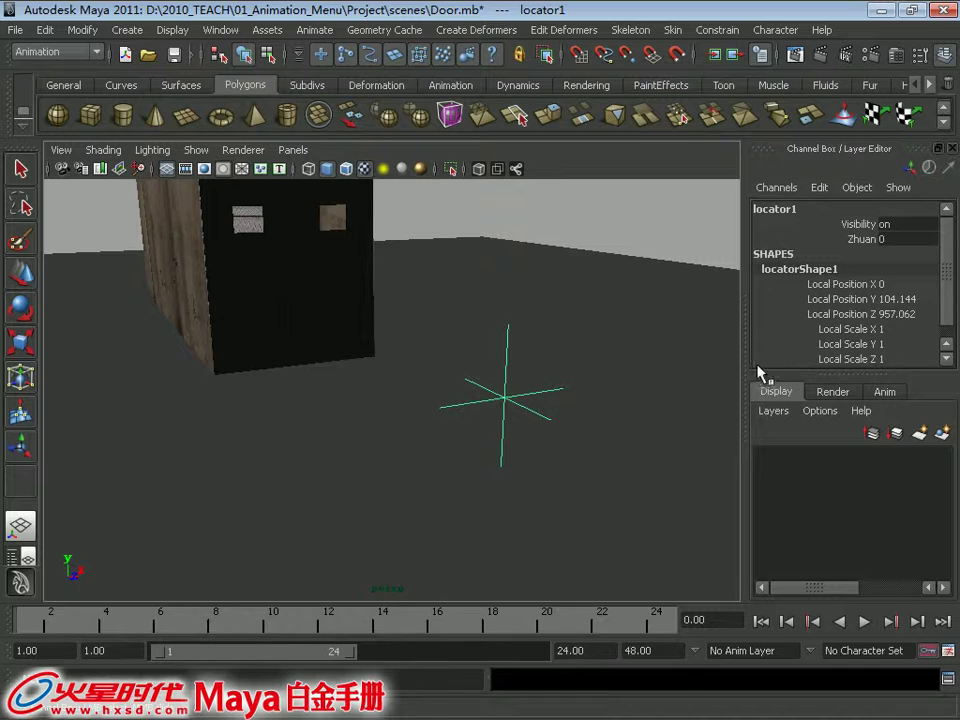
pyautogui.click(863, 239)
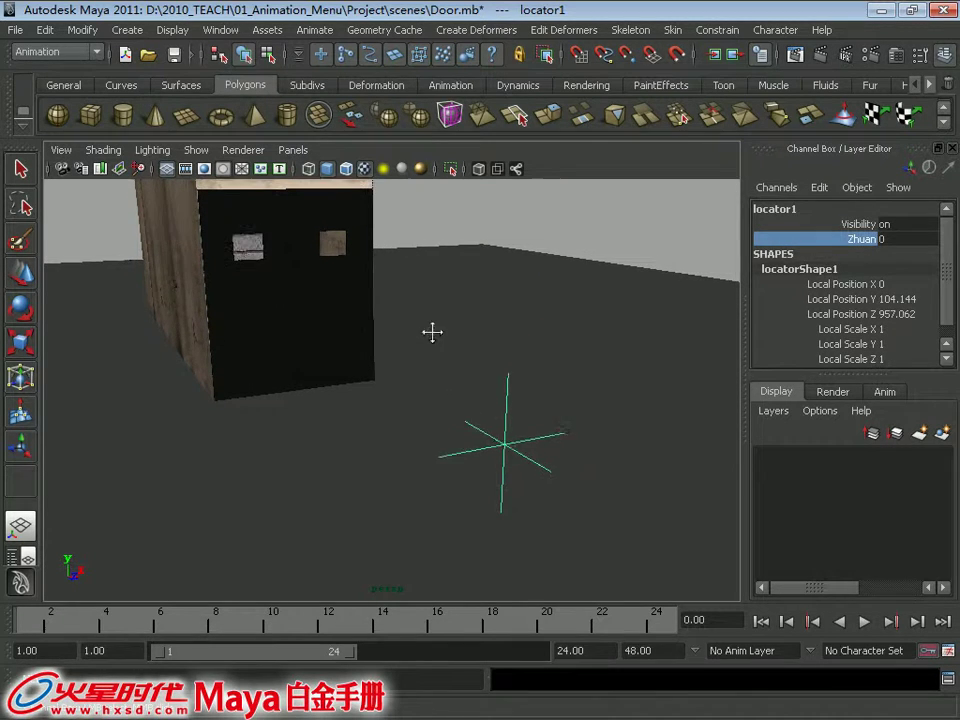
pyautogui.keyDown('alt'); pyautogui.moveTo(433, 332); pyautogui.dragTo(440, 385); pyautogui.keyUp('alt')
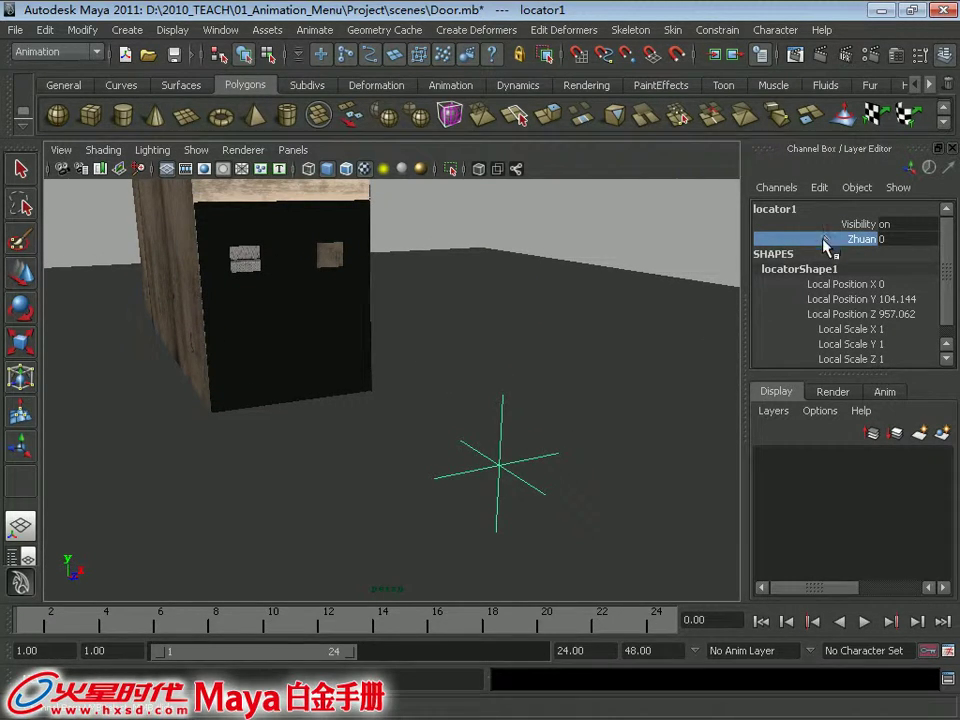
# Step: In Set Driven Key, drive both doors' Rotate Y from locator1's Zhuan and key the closed pose at 0
pyautogui.click(824, 186)
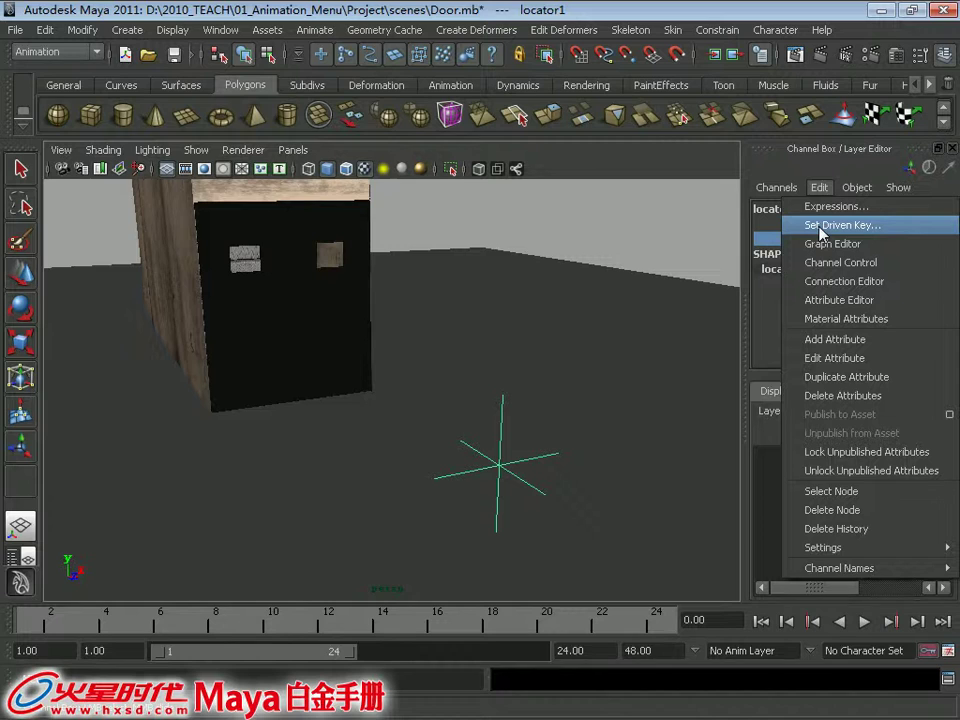
pyautogui.click(822, 226)
pyautogui.moveTo(165, 66); pyautogui.dragTo(547, 18)
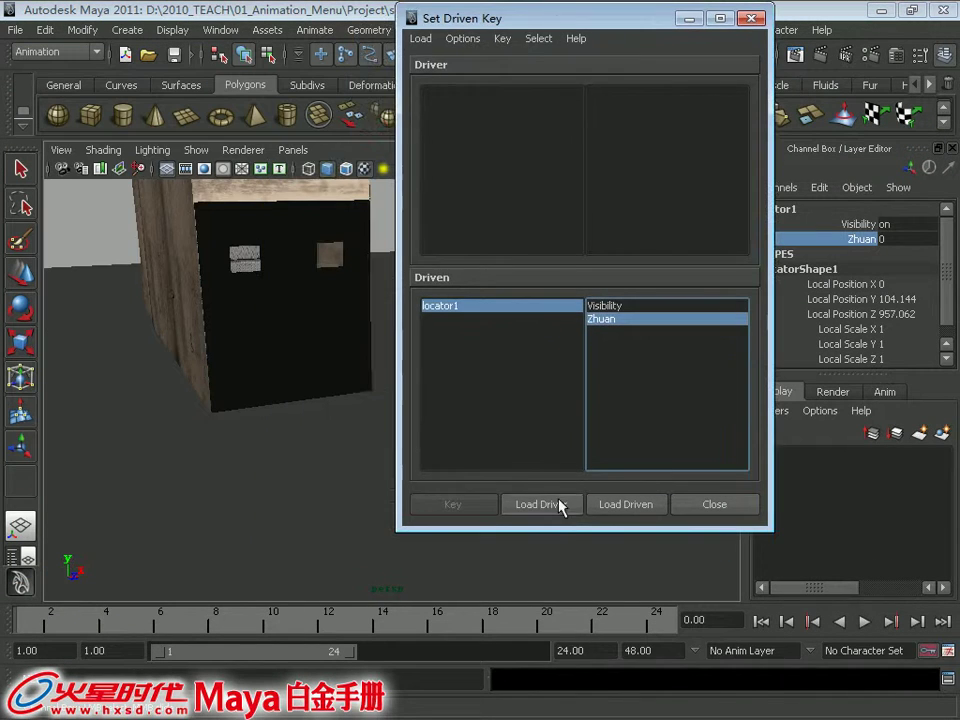
pyautogui.click(553, 507)
pyautogui.click(600, 106)
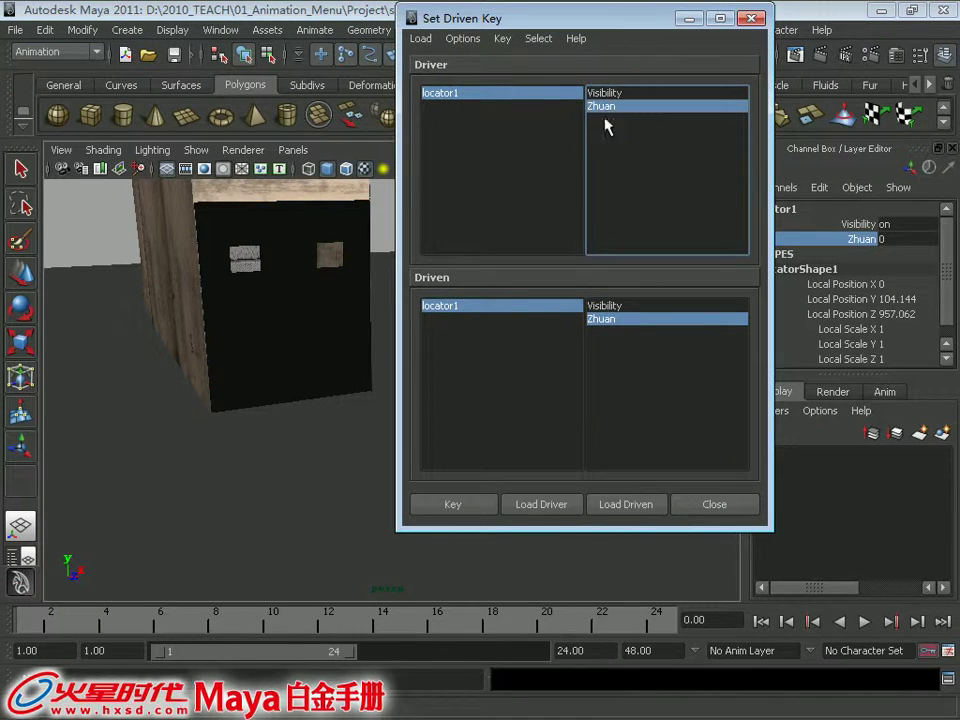
pyautogui.click(260, 360)
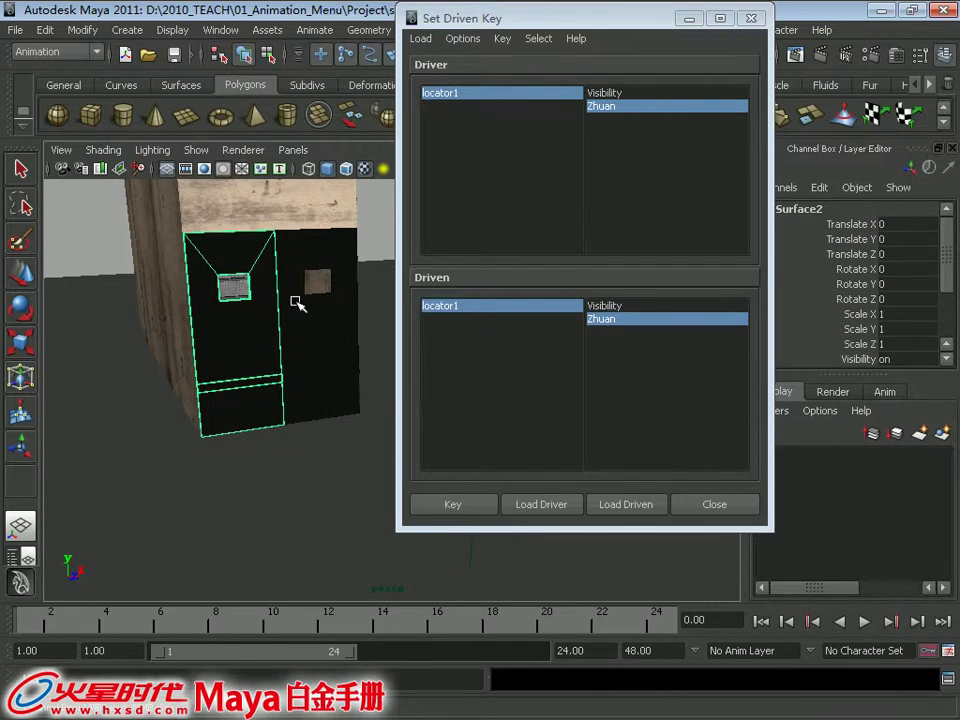
pyautogui.keyDown('shift'); pyautogui.click(298, 302); pyautogui.keyUp('shift')
pyautogui.click(640, 505)
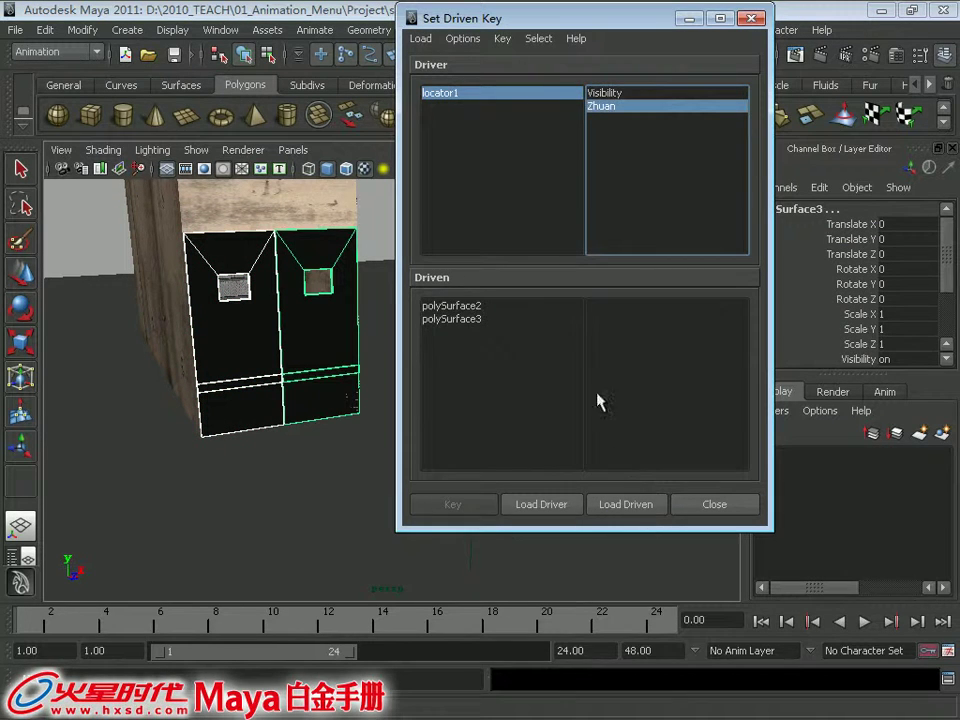
pyautogui.moveTo(452, 306); pyautogui.dragTo(461, 319)
pyautogui.click(612, 371)
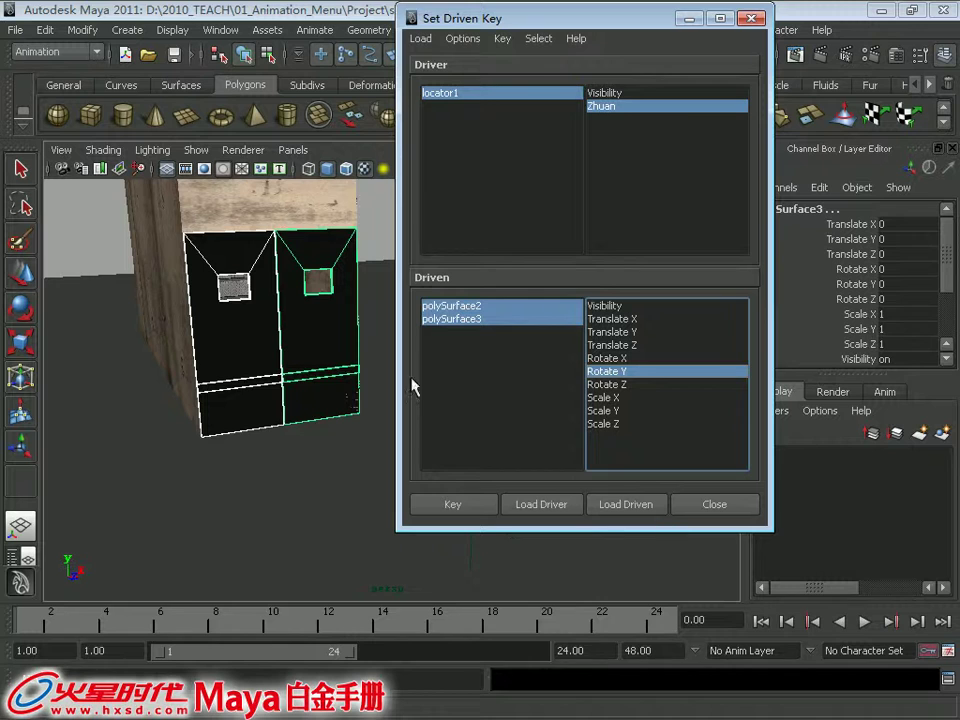
pyautogui.click(458, 504)
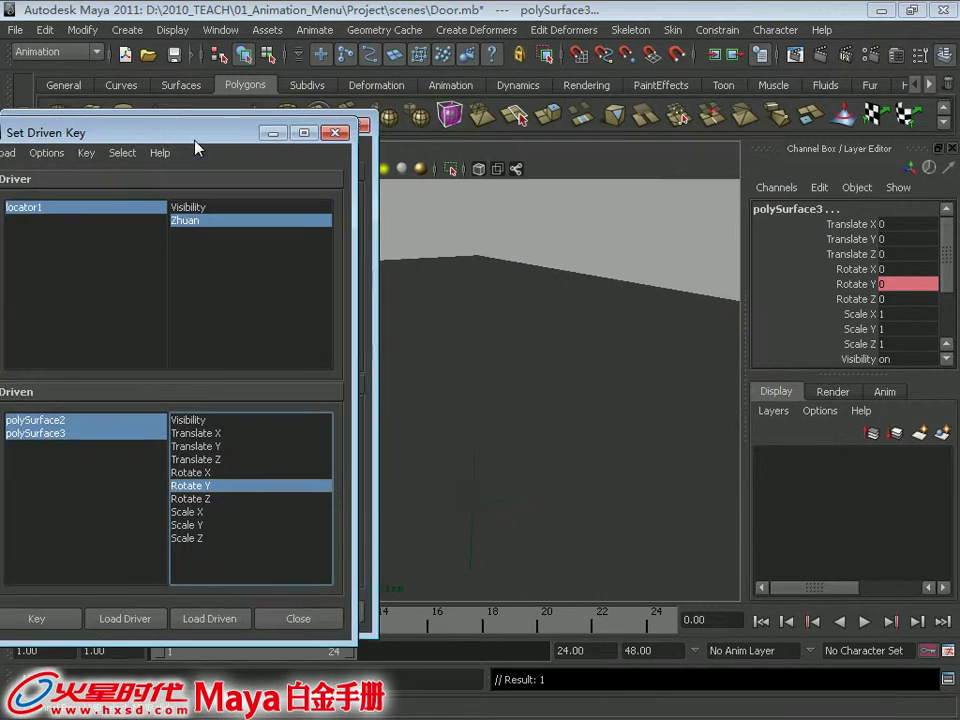
# Step: Swing the left door open to Rotate Y -130
pyautogui.moveTo(660, 30); pyautogui.dragTo(239, 152)
pyautogui.click(471, 512)
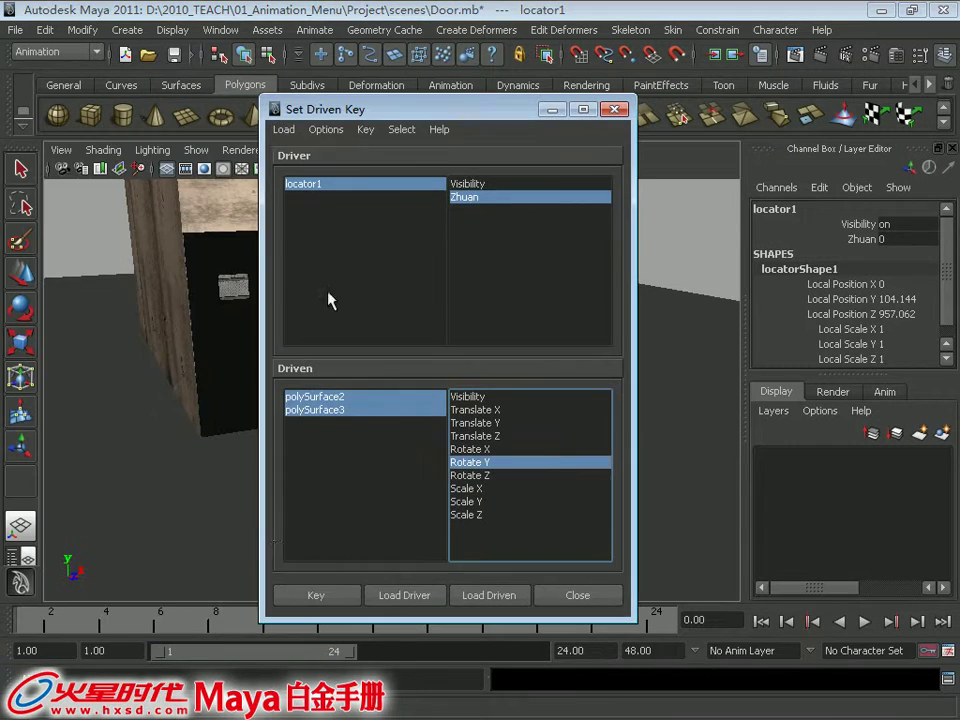
pyautogui.click(318, 596)
pyautogui.moveTo(414, 110); pyautogui.dragTo(40, 80)
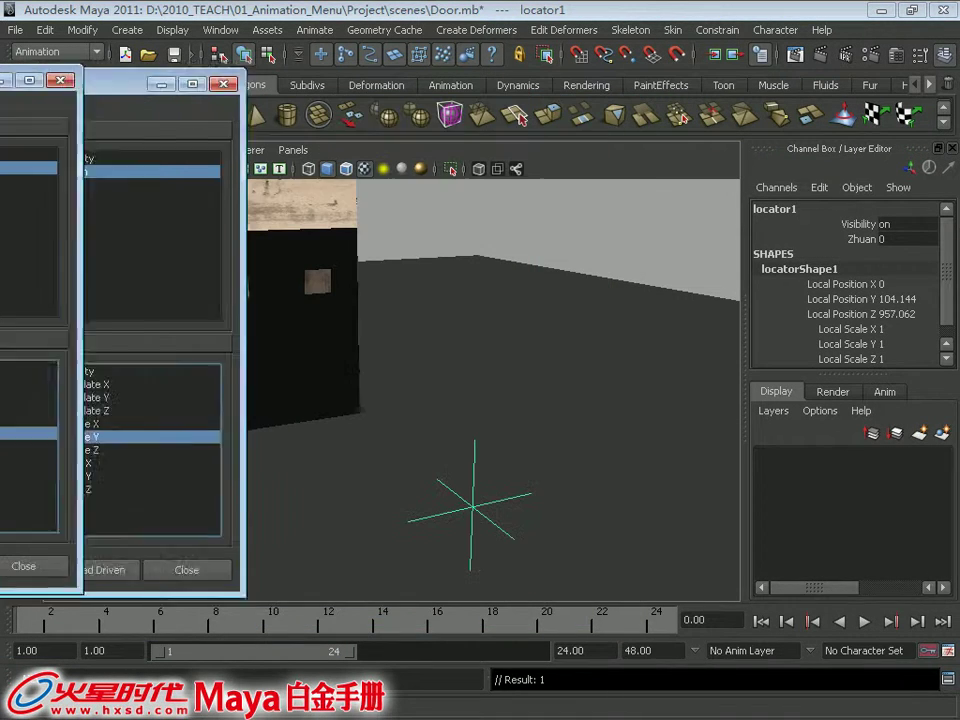
pyautogui.keyDown('alt'); pyautogui.moveTo(546, 332); pyautogui.dragTo(476, 354); pyautogui.keyUp('alt')
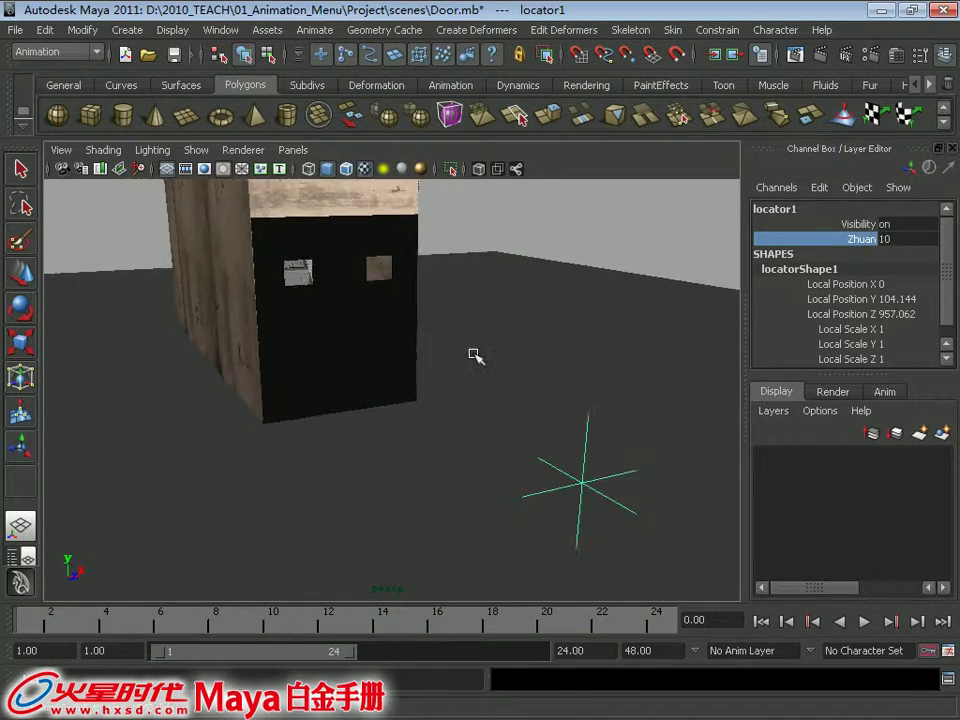
pyautogui.click(335, 380)
pyautogui.press('e')
pyautogui.moveTo(334, 386); pyautogui.dragTo(381, 375)
pyautogui.doubleClick(913, 286)
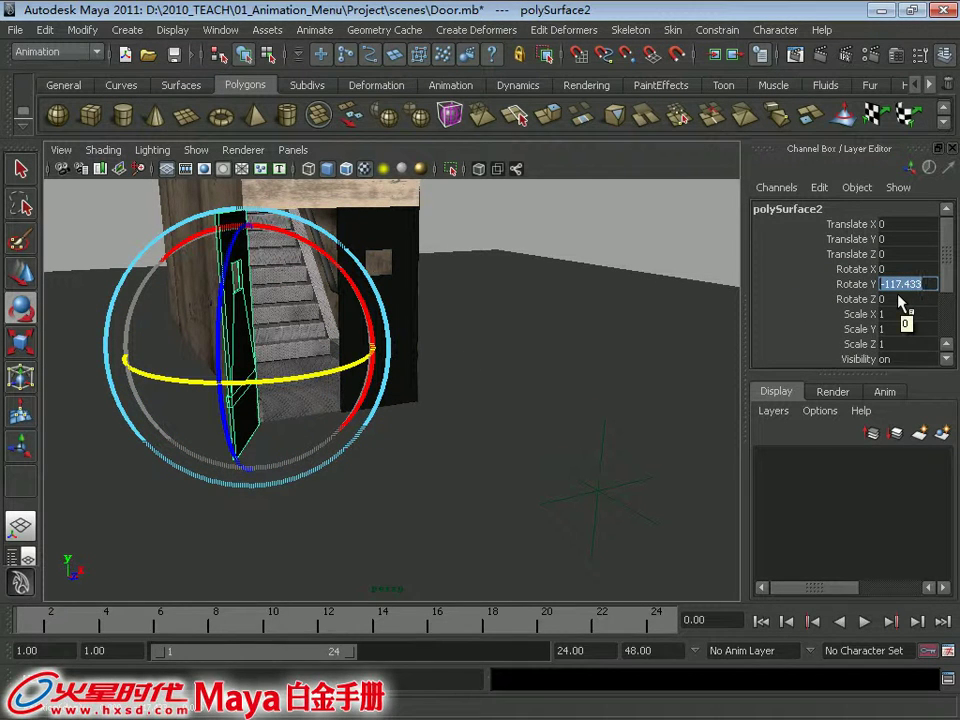
pyautogui.write('0')
pyautogui.press('Return')
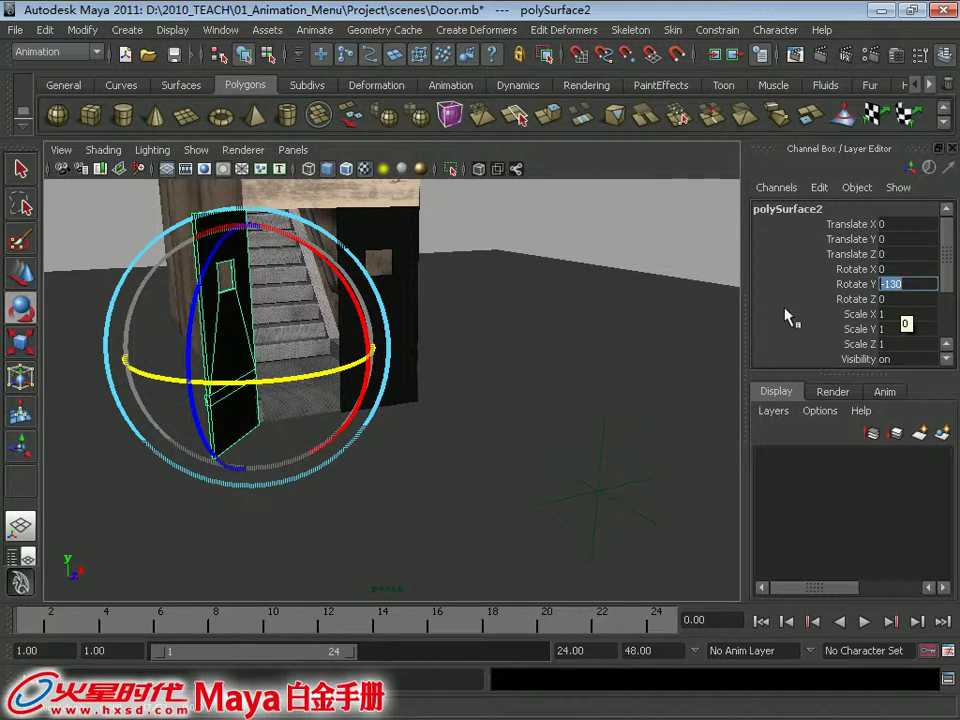
# Step: Set the right door's Rotate Y to 130 and key both doors open against Zhuan 10
pyautogui.press('q')
pyautogui.click(377, 336)
pyautogui.doubleClick(911, 284)
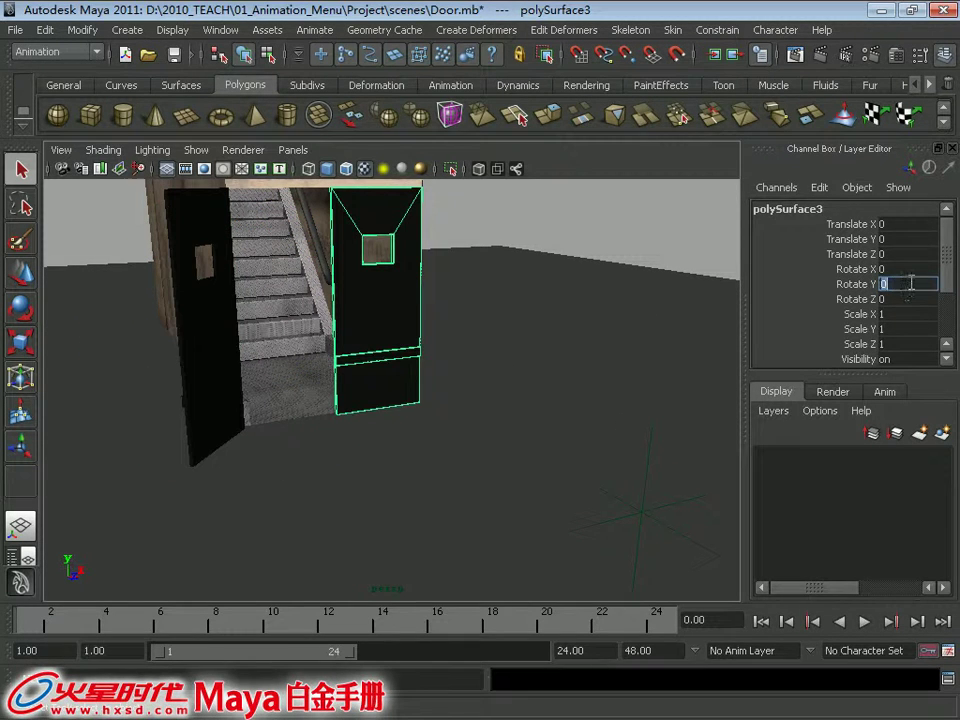
pyautogui.write('130')
pyautogui.press('Return')
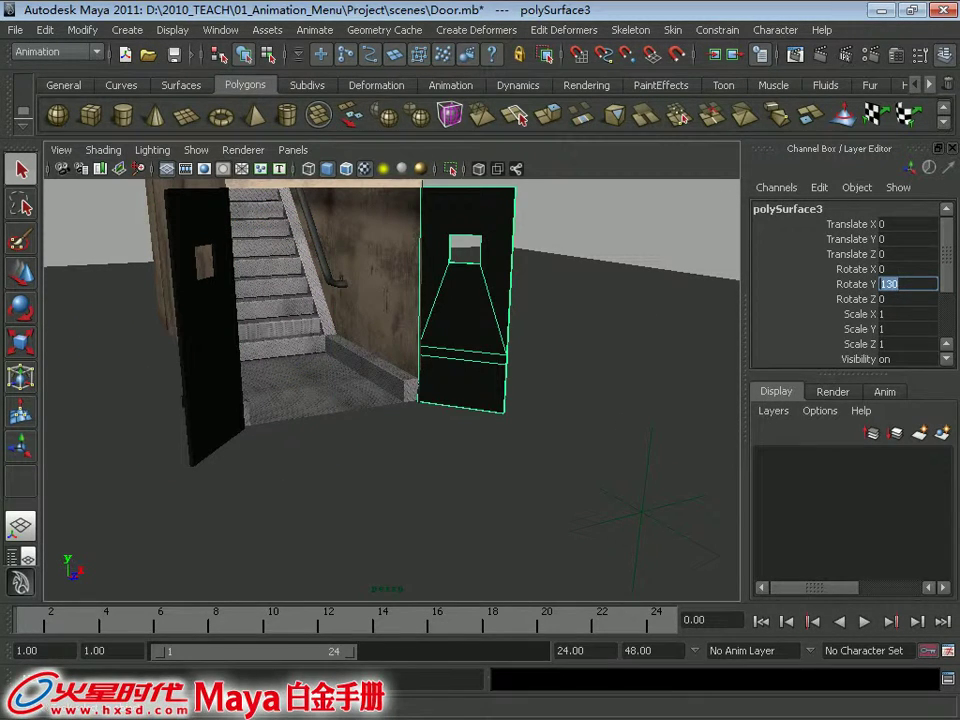
pyautogui.click(252, 536)
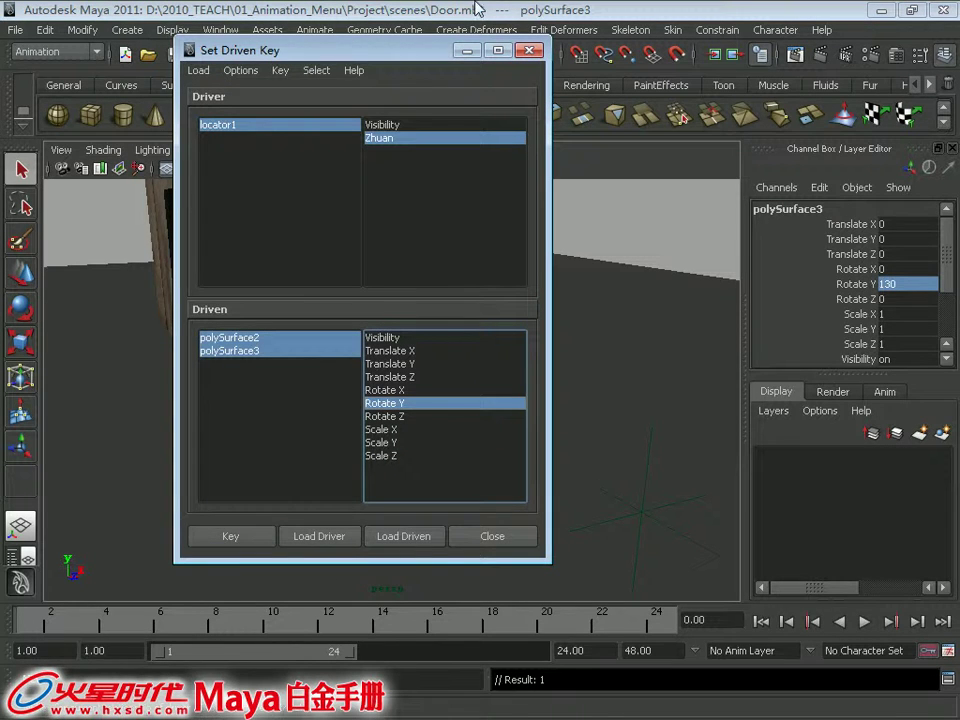
pyautogui.click(467, 51)
# Step: Scrub locator1's Zhuan value to watch both doors shut and swing open, then select the left door
pyautogui.click(646, 513)
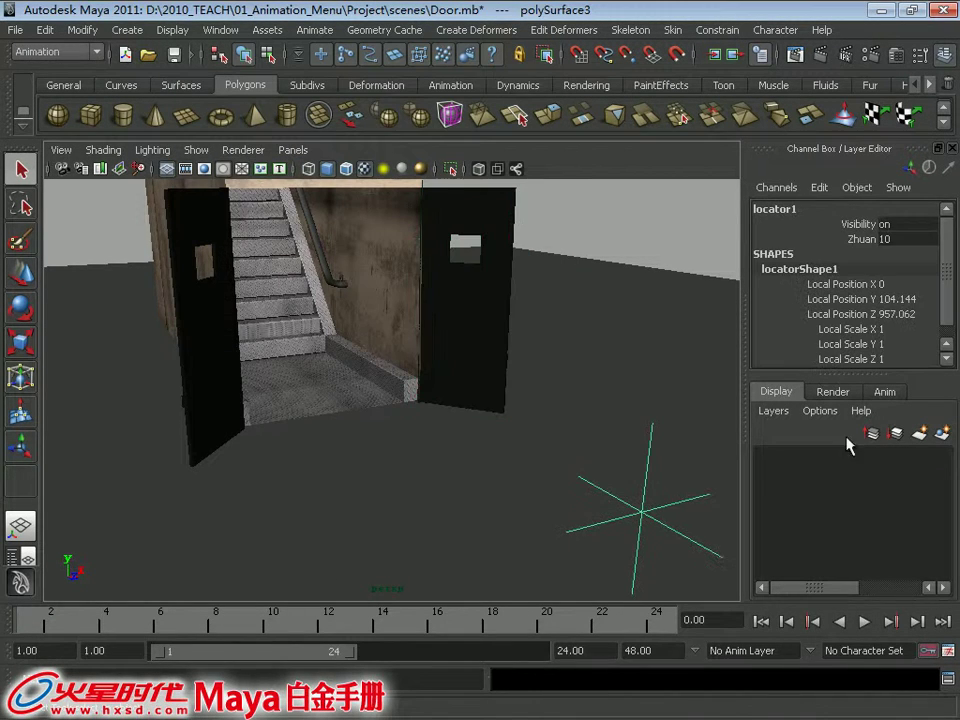
pyautogui.click(862, 239)
pyautogui.moveTo(551, 264)
pyautogui.mouseDown(button='middle')
pyautogui.moveTo(433, 281)
pyautogui.moveTo(428, 296)
pyautogui.moveTo(561, 296)
pyautogui.moveTo(519, 283)
pyautogui.moveTo(560, 290)
pyautogui.mouseUp(button='middle')
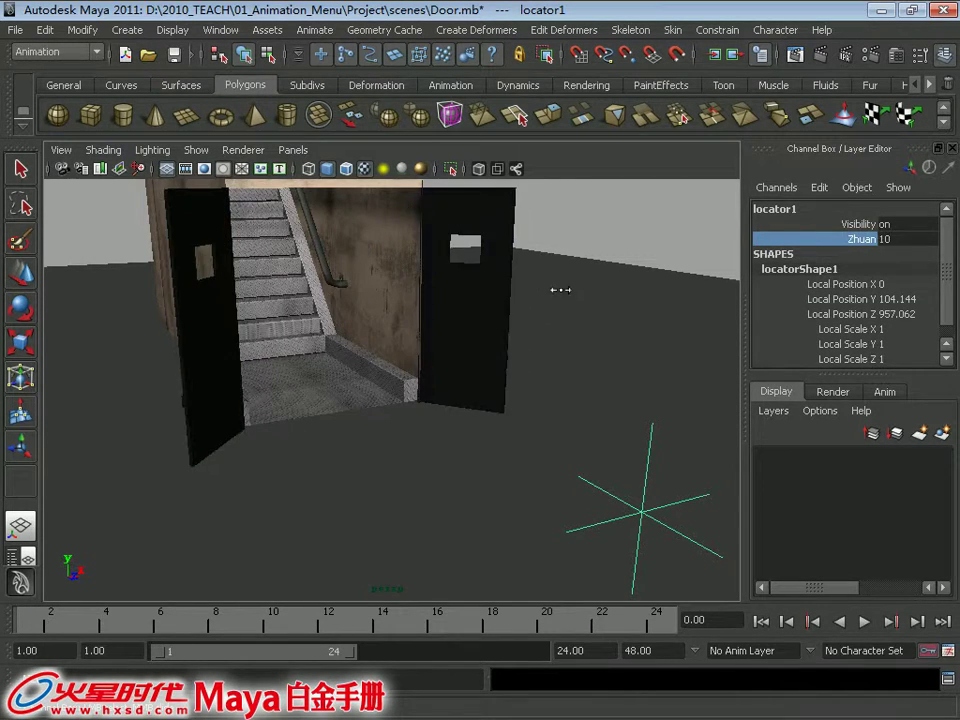
pyautogui.moveTo(530, 377)
pyautogui.mouseDown(button='middle')
pyautogui.moveTo(403, 353)
pyautogui.moveTo(550, 345)
pyautogui.mouseUp(button='middle')
pyautogui.moveTo(508, 454)
pyautogui.mouseDown(button='middle')
pyautogui.moveTo(422, 448)
pyautogui.moveTo(600, 447)
pyautogui.moveTo(375, 456)
pyautogui.moveTo(572, 435)
pyautogui.moveTo(559, 414)
pyautogui.moveTo(390, 422)
pyautogui.mouseUp(button='middle')
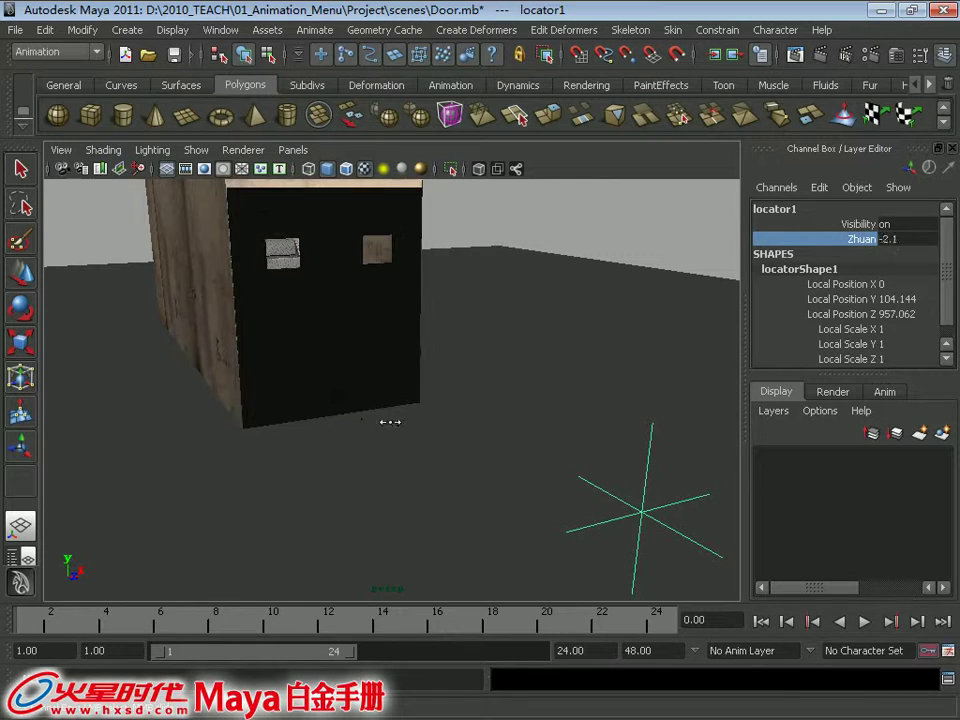
pyautogui.click(368, 364)
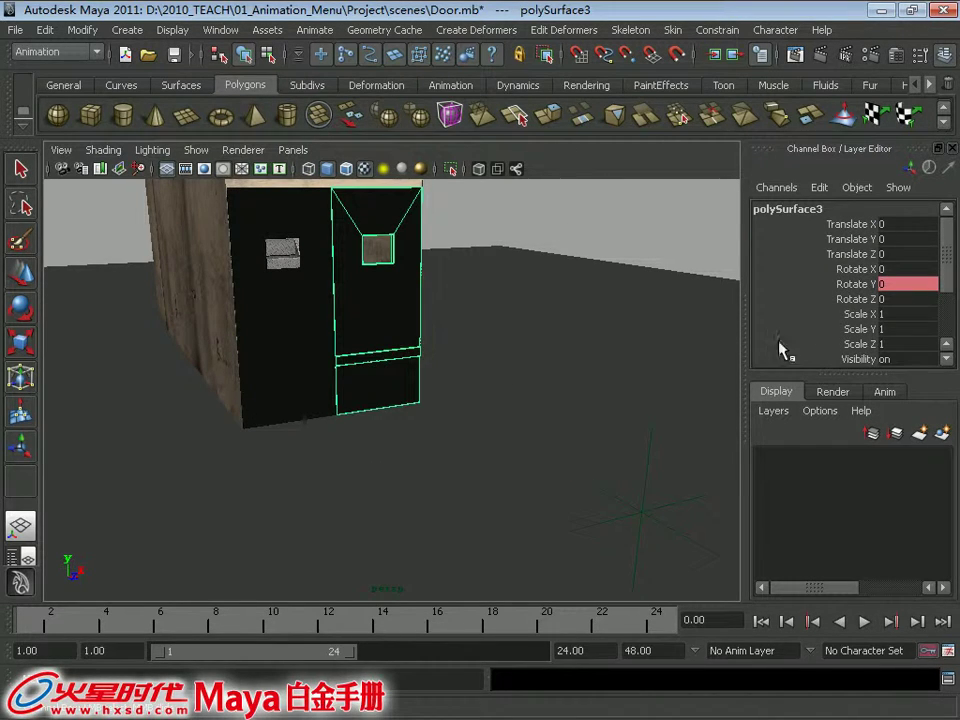
pyautogui.keyDown('shift'); pyautogui.click(268, 343); pyautogui.keyUp('shift')
# Step: Check the door's Rotate Y channel options and reselect only the left door panel
pyautogui.click(842, 285)
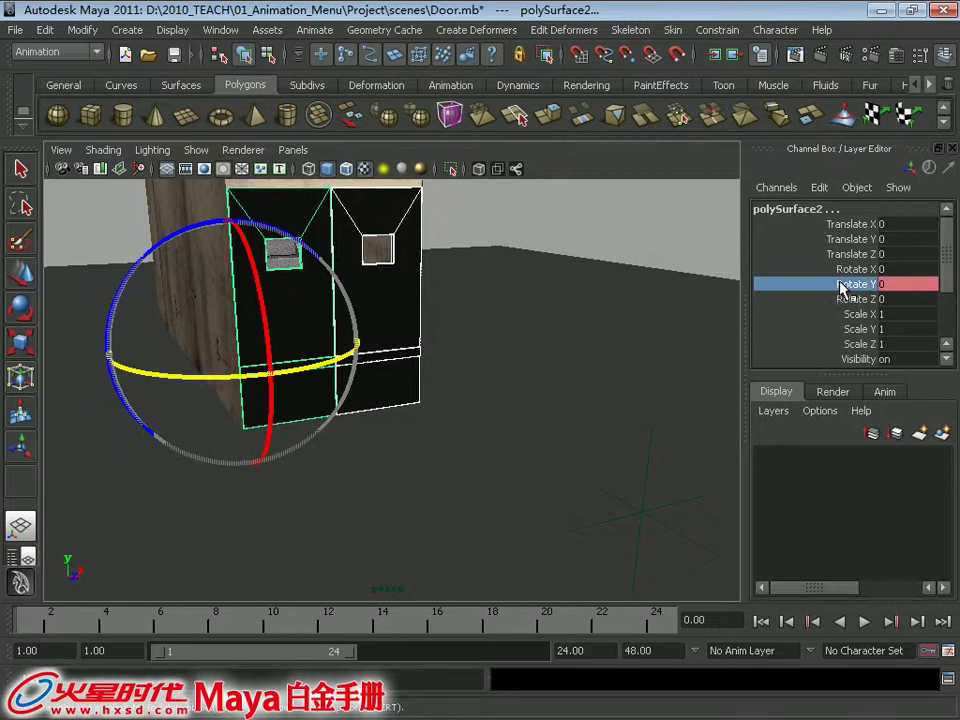
pyautogui.rightClick(841, 285)
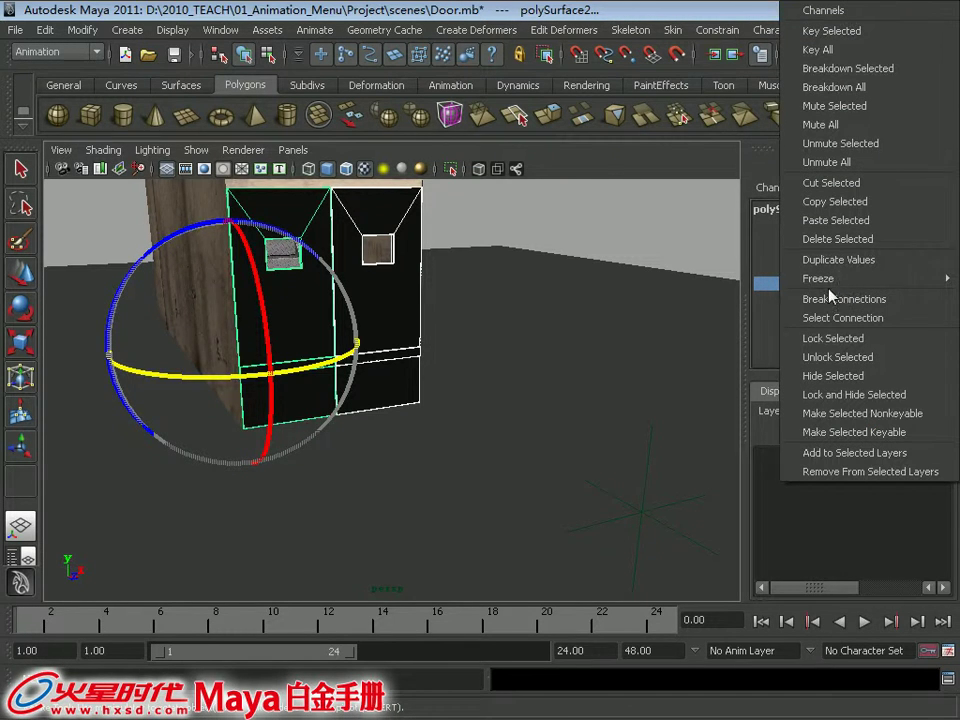
pyautogui.click(829, 296)
pyautogui.moveTo(581, 369)
pyautogui.keyDown('alt'); pyautogui.mouseDown()
pyautogui.moveTo(456, 364)
pyautogui.moveTo(392, 380)
pyautogui.mouseUp(); pyautogui.keyUp('alt')
pyautogui.press('q')
pyautogui.click(390, 378)
pyautogui.keyDown('ctrl'); pyautogui.click(386, 360); pyautogui.keyUp('ctrl')
pyautogui.click(386, 360)
pyautogui.click(296, 364)
# Step: Delete the keys on locator1's Zhuan channel with Delete Selected
pyautogui.click(541, 457)
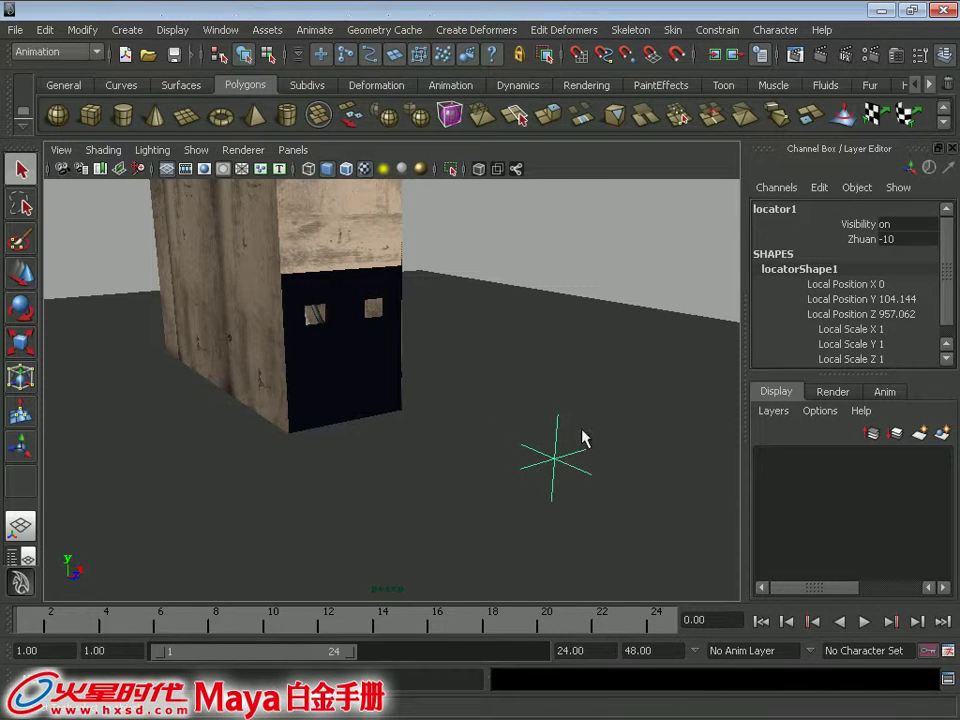
pyautogui.click(843, 240)
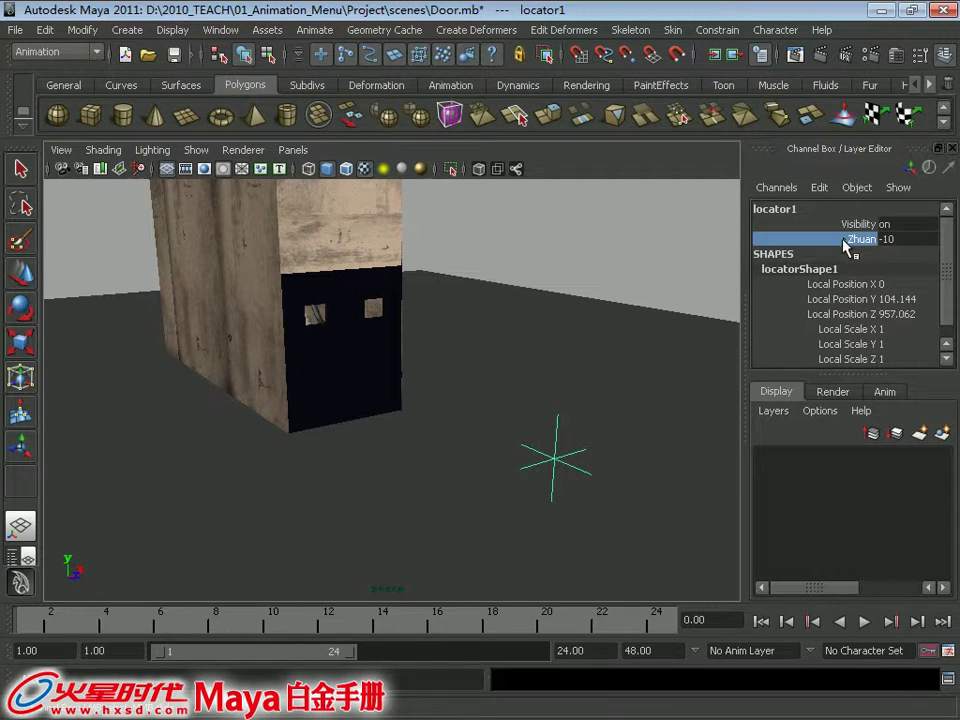
pyautogui.rightClick(845, 243)
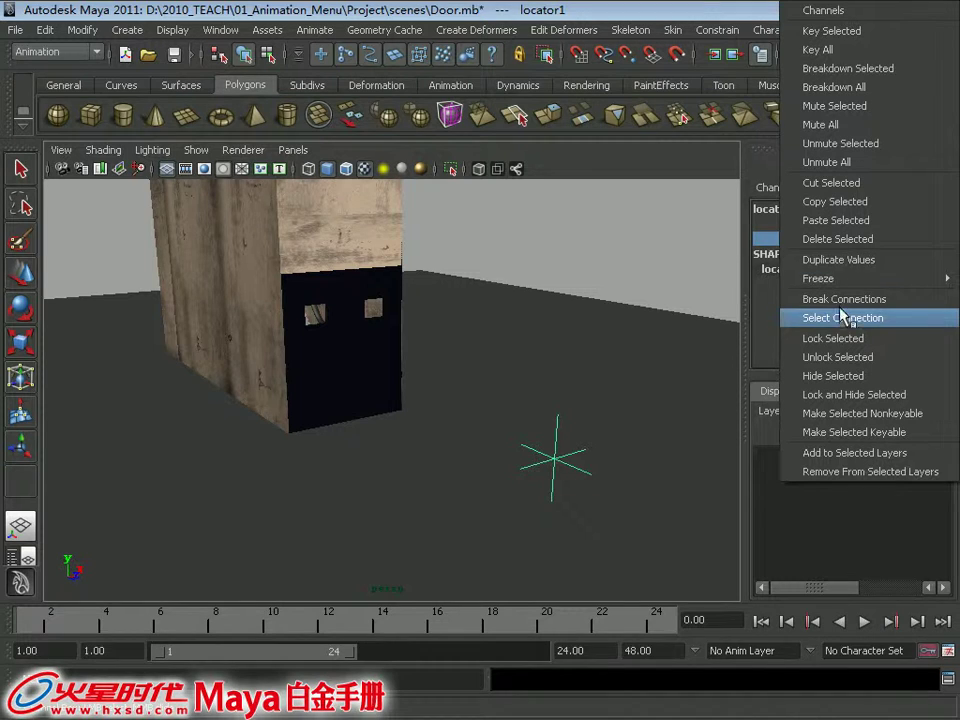
pyautogui.click(782, 242)
pyautogui.rightClick(782, 242)
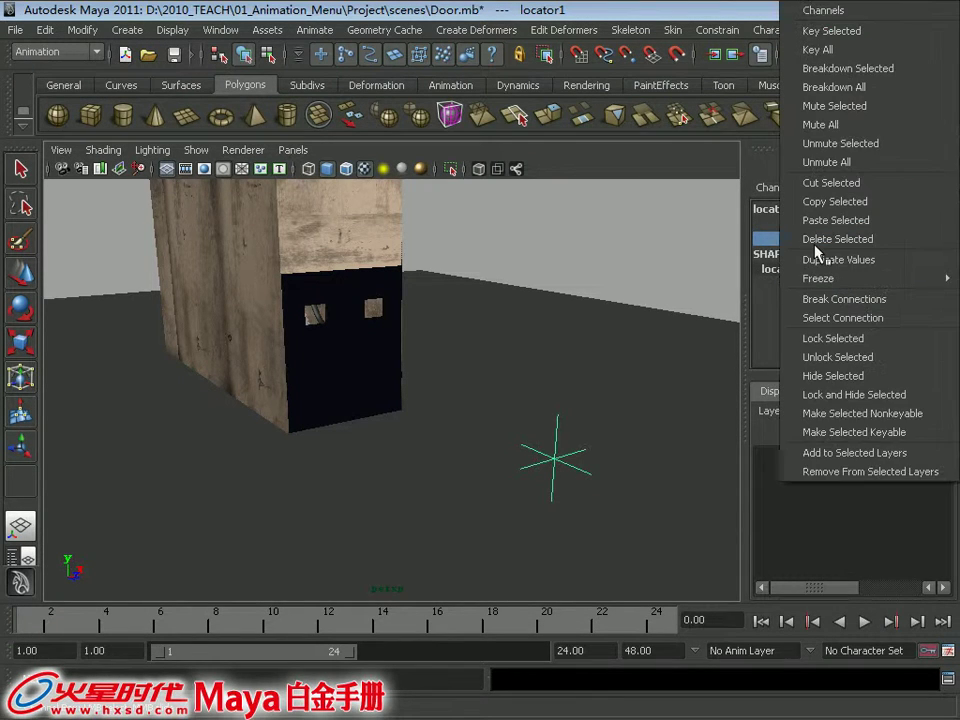
pyautogui.click(816, 240)
# Step: Remove the zhuan attribute from locator1 using Modify > Delete Attribute
pyautogui.keyDown('alt'); pyautogui.moveTo(365, 398); pyautogui.dragTo(508, 311); pyautogui.keyUp('alt')
pyautogui.click(82, 30)
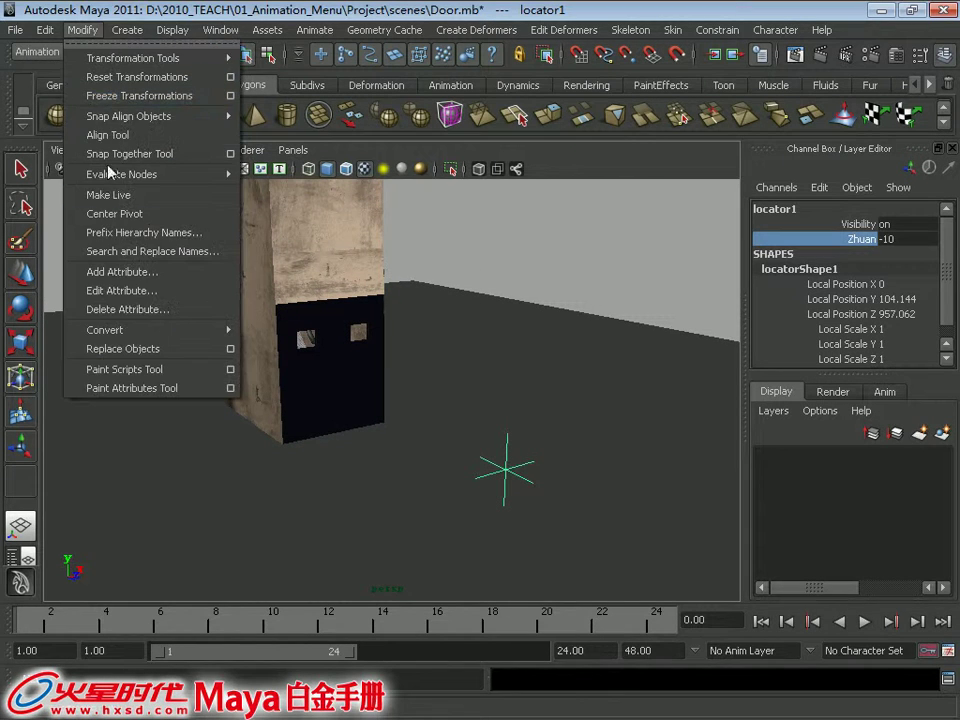
pyautogui.click(127, 310)
pyautogui.moveTo(630, 143); pyautogui.dragTo(615, 152)
pyautogui.click(556, 174)
pyautogui.click(652, 527)
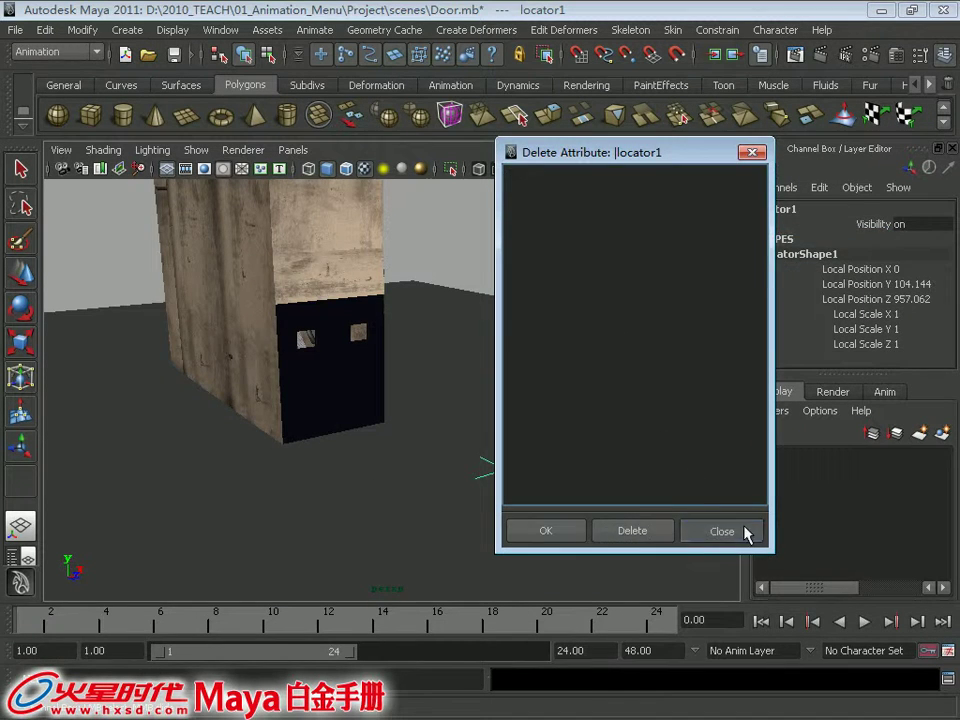
pyautogui.click(745, 531)
# Step: Delete the driven Rotate Y animation on both doors so they sit closed
pyautogui.click(426, 291)
pyautogui.click(306, 403)
pyautogui.keyDown('shift'); pyautogui.click(365, 380); pyautogui.keyUp('shift')
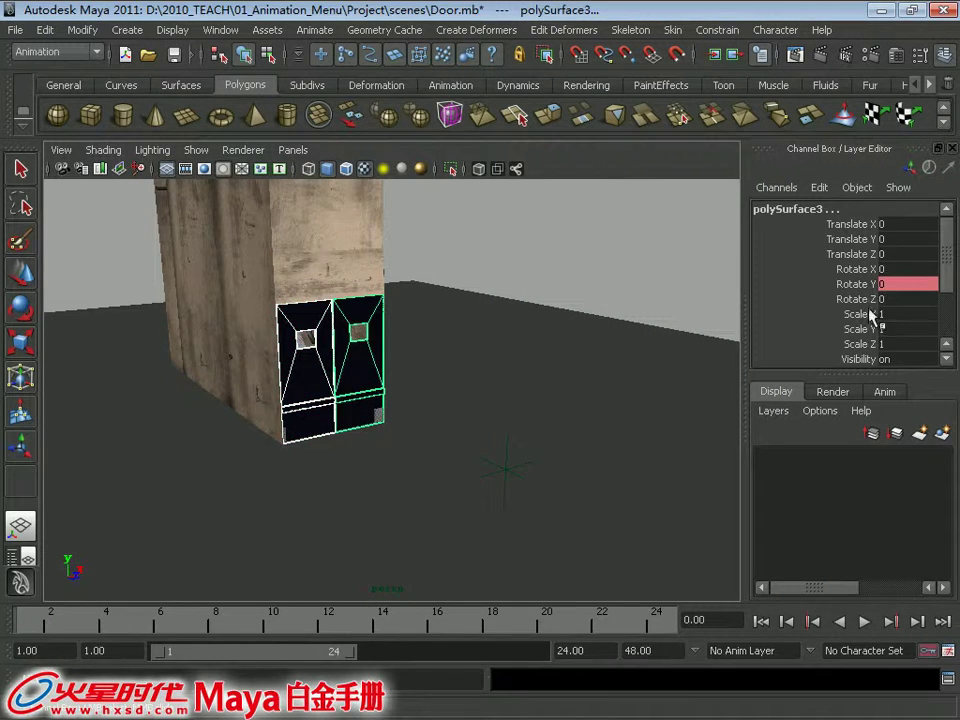
pyautogui.click(806, 284)
pyautogui.rightClick(806, 284)
pyautogui.click(845, 318)
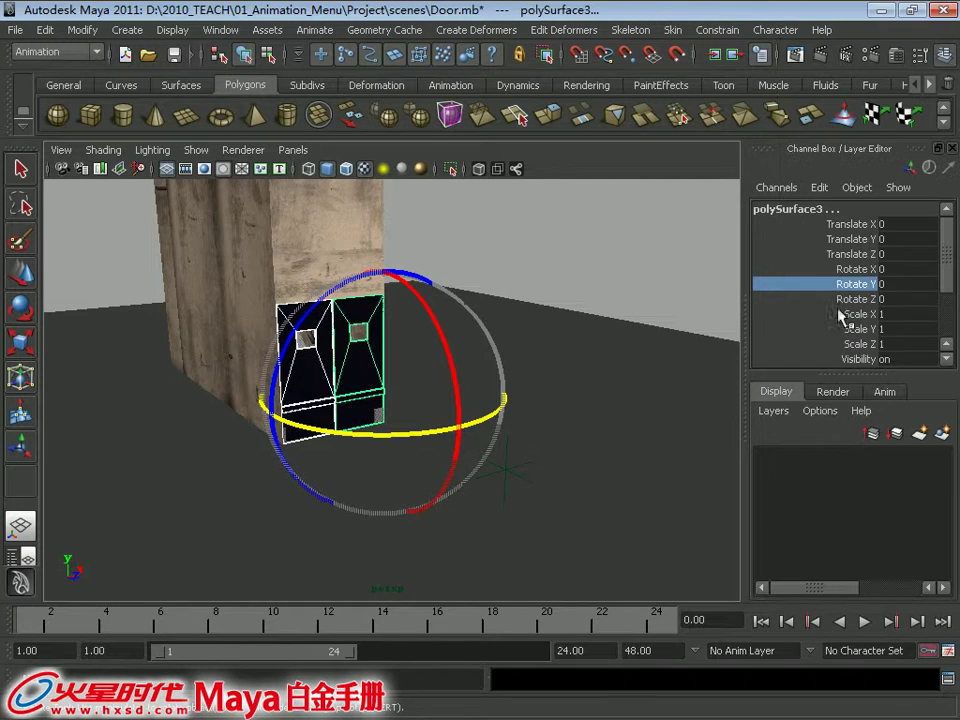
pyautogui.click(463, 403)
pyautogui.moveTo(463, 403)
pyautogui.keyDown('alt'); pyautogui.mouseDown()
pyautogui.moveTo(433, 364)
pyautogui.moveTo(483, 435)
pyautogui.mouseUp(); pyautogui.keyUp('alt')
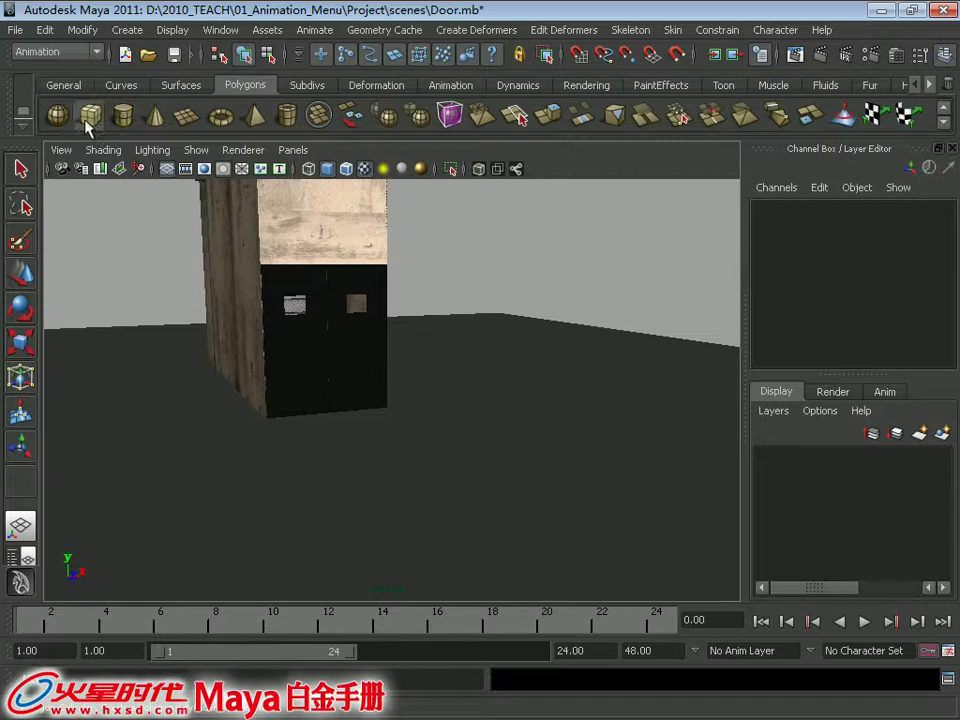
# Step: Scale the new cube into a thin post before the doorway and drop its pivot to the base
pyautogui.moveTo(456, 467)
pyautogui.keyDown('alt'); pyautogui.mouseDown()
pyautogui.moveTo(490, 484)
pyautogui.moveTo(415, 447)
pyautogui.mouseUp(); pyautogui.keyUp('alt')
pyautogui.press('w')
pyautogui.keyDown('alt'); pyautogui.moveTo(230, 369); pyautogui.dragTo(507, 454); pyautogui.keyUp('alt')
pyautogui.press('r')
pyautogui.moveTo(424, 378)
pyautogui.keyDown('alt'); pyautogui.mouseDown()
pyautogui.moveTo(392, 403)
pyautogui.moveTo(389, 427)
pyautogui.moveTo(577, 487)
pyautogui.moveTo(450, 482)
pyautogui.moveTo(429, 435)
pyautogui.moveTo(399, 446)
pyautogui.moveTo(520, 536)
pyautogui.mouseUp(); pyautogui.keyUp('alt')
pyautogui.hotkey('ctrl', 'z')
pyautogui.hotkey('ctrl', 'z')
pyautogui.press('w')
pyautogui.click(537, 463)
pyautogui.moveTo(537, 463)
pyautogui.keyDown('alt'); pyautogui.mouseDown()
pyautogui.moveTo(508, 435)
pyautogui.moveTo(439, 444)
pyautogui.moveTo(600, 472)
pyautogui.moveTo(574, 456)
pyautogui.moveTo(602, 516)
pyautogui.moveTo(538, 461)
pyautogui.moveTo(576, 455)
pyautogui.moveTo(572, 398)
pyautogui.moveTo(561, 450)
pyautogui.mouseUp(); pyautogui.keyUp('alt')
pyautogui.hotkey('ctrl', 'z')
pyautogui.hotkey('ctrl', 'z')
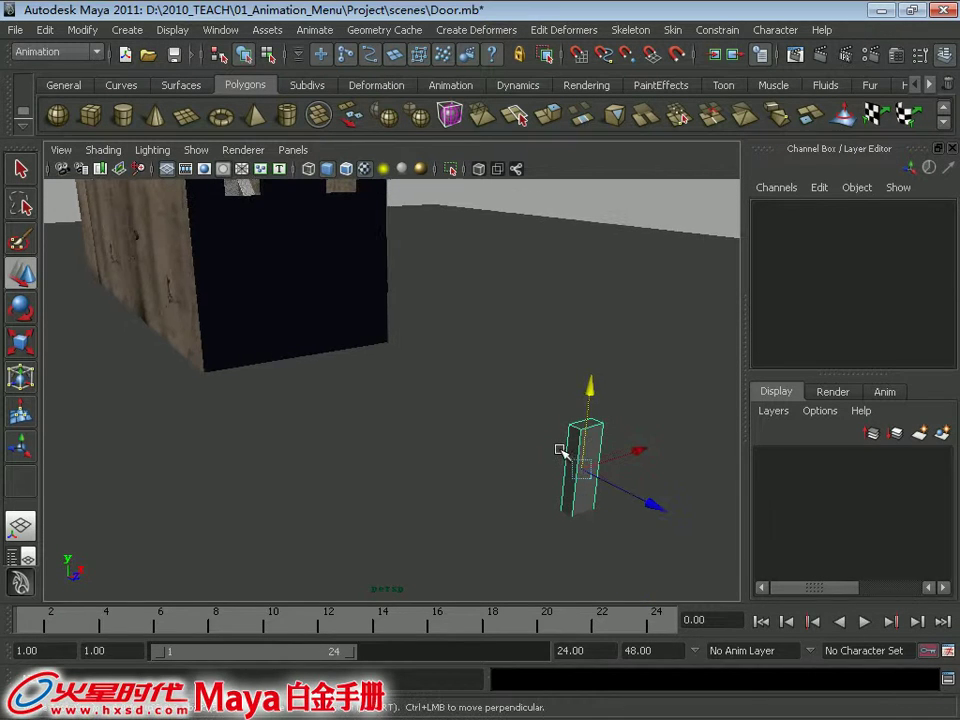
pyautogui.moveTo(598, 413)
pyautogui.keyDown('alt'); pyautogui.mouseDown()
pyautogui.moveTo(572, 407)
pyautogui.moveTo(559, 429)
pyautogui.mouseUp(); pyautogui.keyUp('alt')
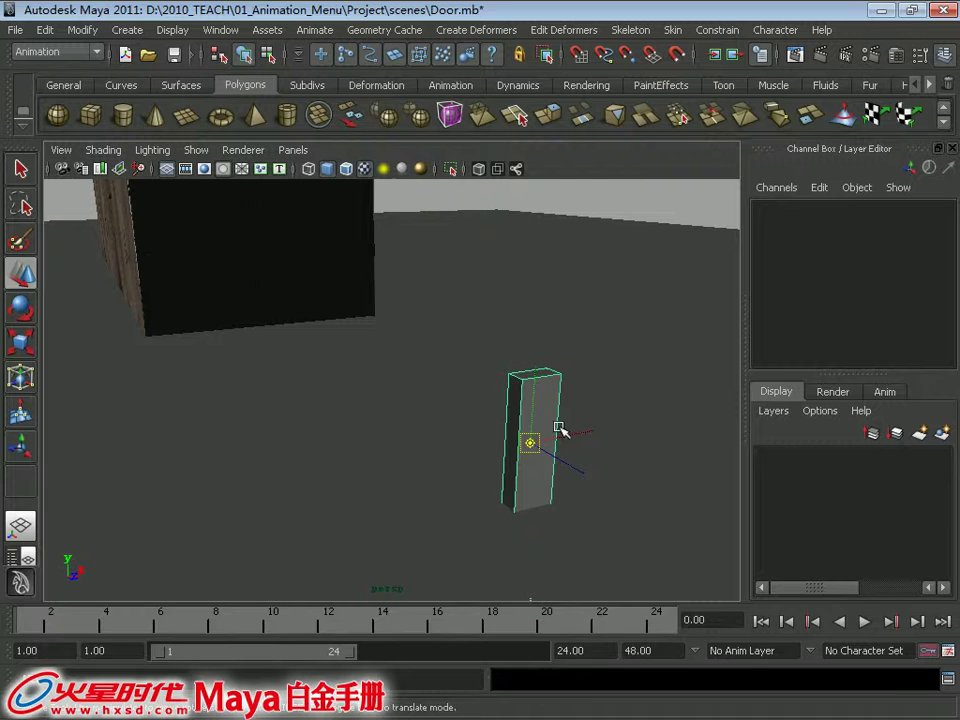
pyautogui.moveTo(538, 388)
pyautogui.mouseDown()
pyautogui.moveTo(536, 484)
pyautogui.moveTo(536, 450)
pyautogui.moveTo(583, 486)
pyautogui.moveTo(522, 440)
pyautogui.moveTo(579, 499)
pyautogui.moveTo(467, 390)
pyautogui.moveTo(486, 400)
pyautogui.moveTo(462, 402)
pyautogui.mouseUp()
# Step: Try a rotation on the post, undo it, and open pCube1 in the Attribute Editor
pyautogui.press('e')
pyautogui.hotkey('ctrl', 'z')
pyautogui.press('w')
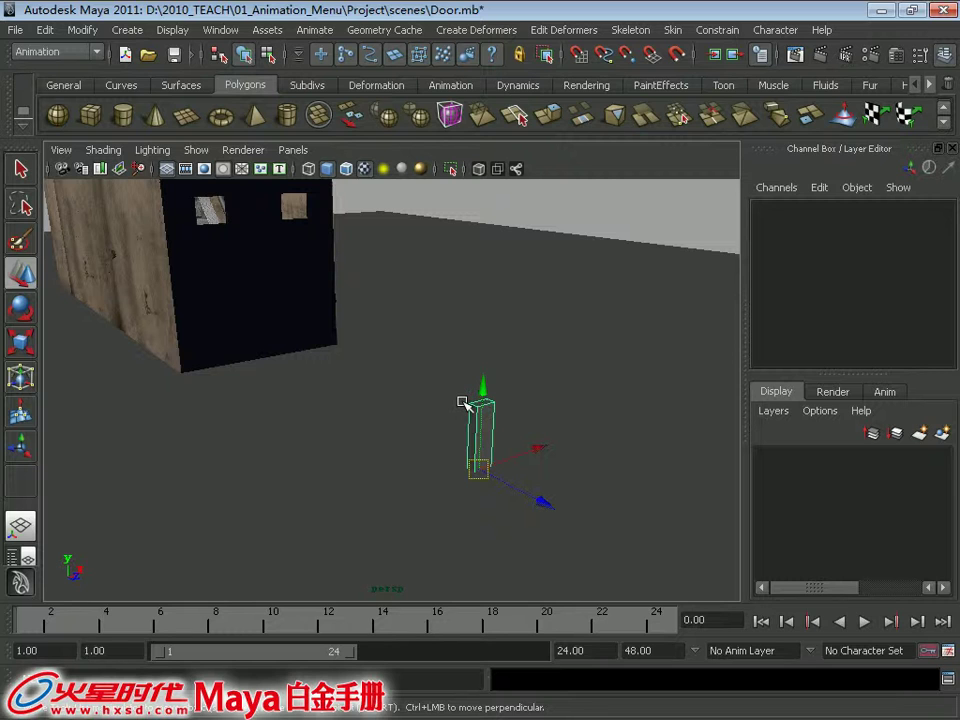
pyautogui.moveTo(567, 540)
pyautogui.keyDown('alt'); pyautogui.mouseDown()
pyautogui.moveTo(495, 463)
pyautogui.moveTo(491, 480)
pyautogui.moveTo(482, 478)
pyautogui.moveTo(520, 430)
pyautogui.moveTo(529, 423)
pyautogui.moveTo(600, 536)
pyautogui.moveTo(574, 467)
pyautogui.moveTo(579, 529)
pyautogui.moveTo(588, 530)
pyautogui.moveTo(594, 508)
pyautogui.mouseUp(); pyautogui.keyUp('alt')
pyautogui.press('e')
pyautogui.keyDown('alt'); pyautogui.moveTo(452, 390); pyautogui.dragTo(466, 410); pyautogui.keyUp('alt')
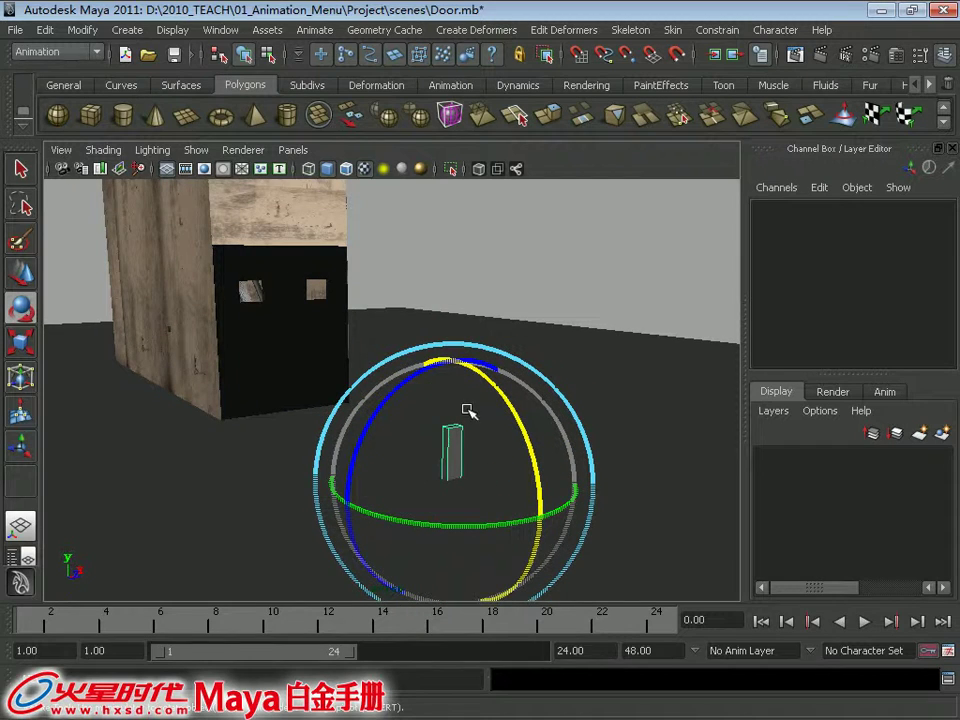
pyautogui.hotkey('ctrl', 'a')
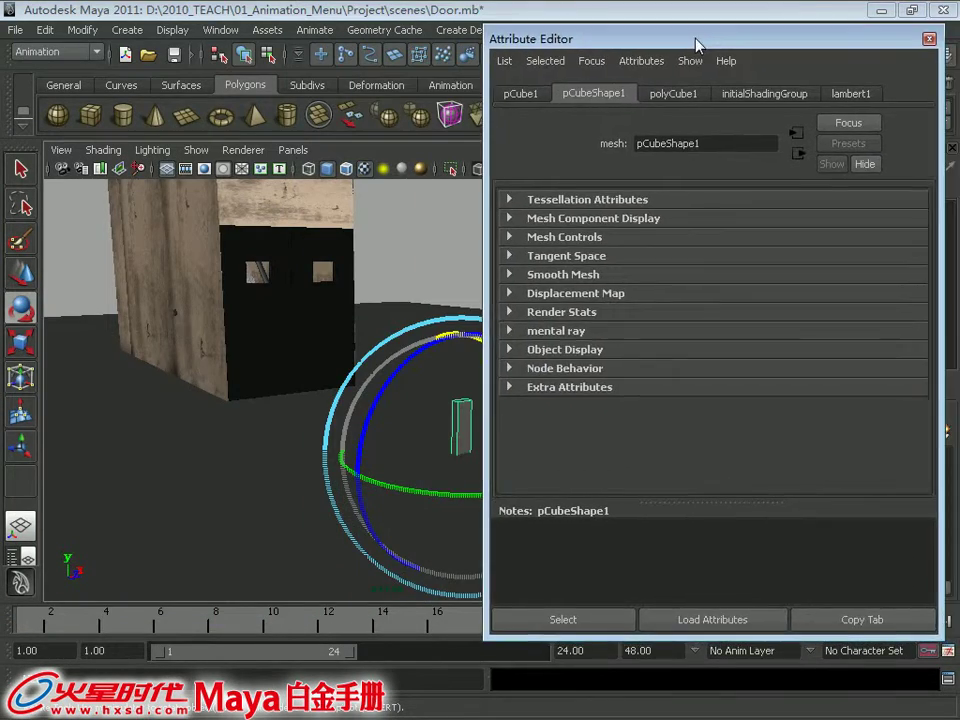
# Step: Expand pCube1's transform Limit Information section and test-tilt the cube on X
pyautogui.moveTo(215, 25); pyautogui.dragTo(697, 47)
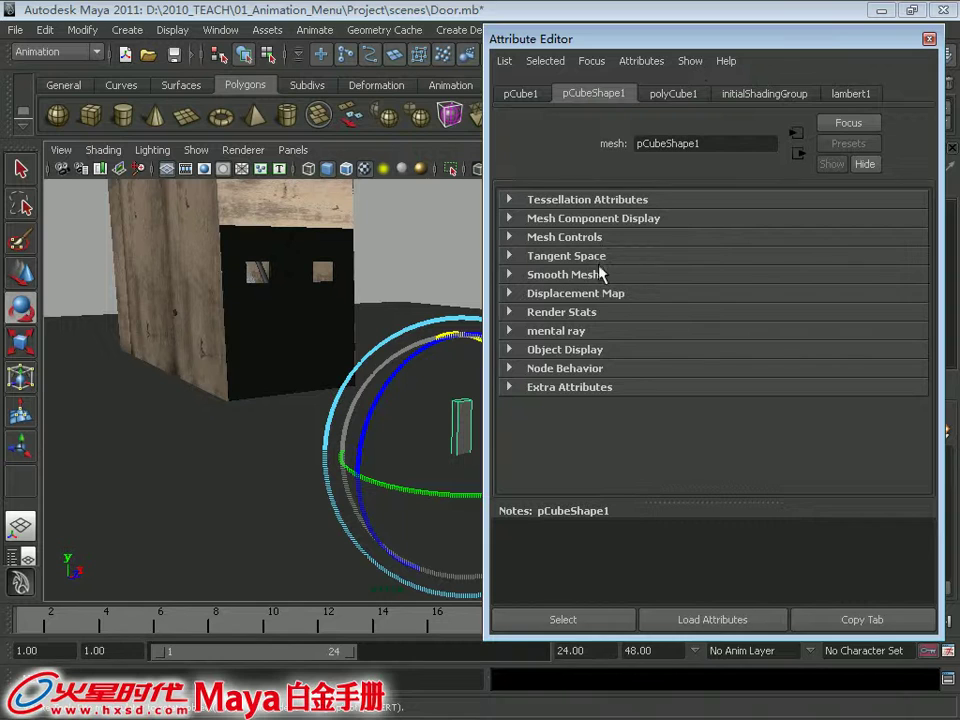
pyautogui.click(525, 94)
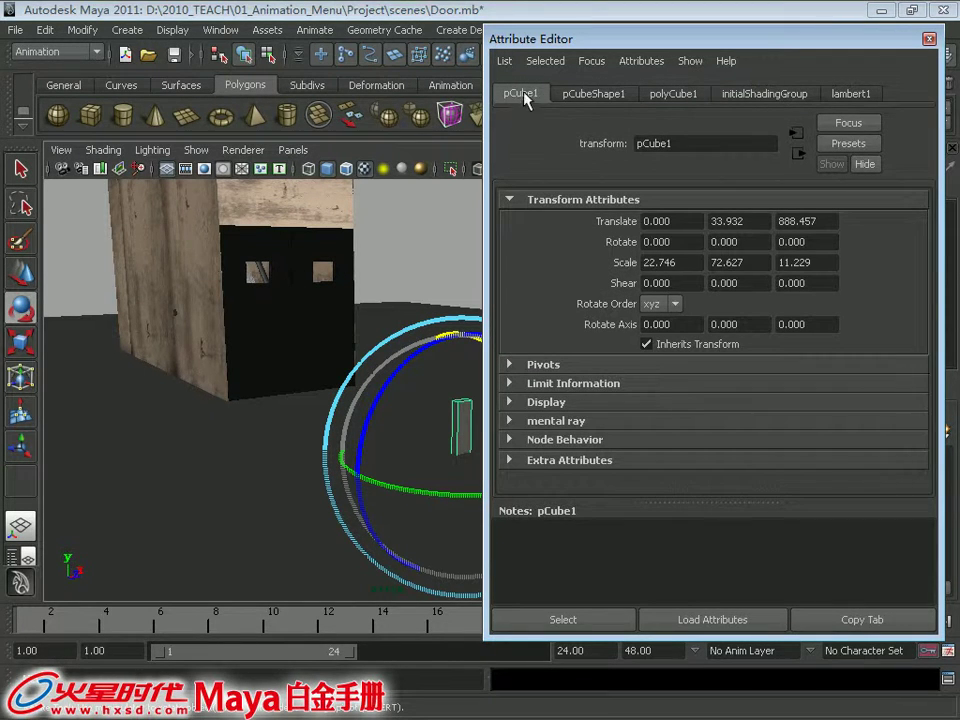
pyautogui.click(583, 94)
pyautogui.click(521, 94)
pyautogui.click(587, 386)
pyautogui.scroll(-3, 700, 440)
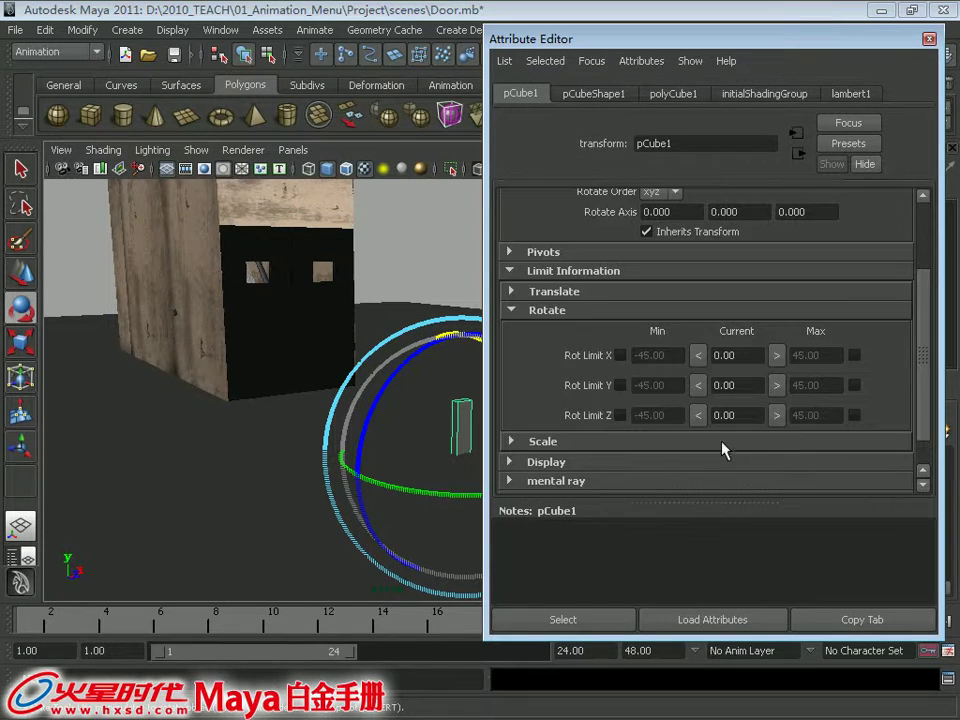
pyautogui.click(620, 385)
pyautogui.click(620, 385)
pyautogui.keyDown('alt'); pyautogui.moveTo(430, 380); pyautogui.dragTo(392, 381); pyautogui.keyUp('alt')
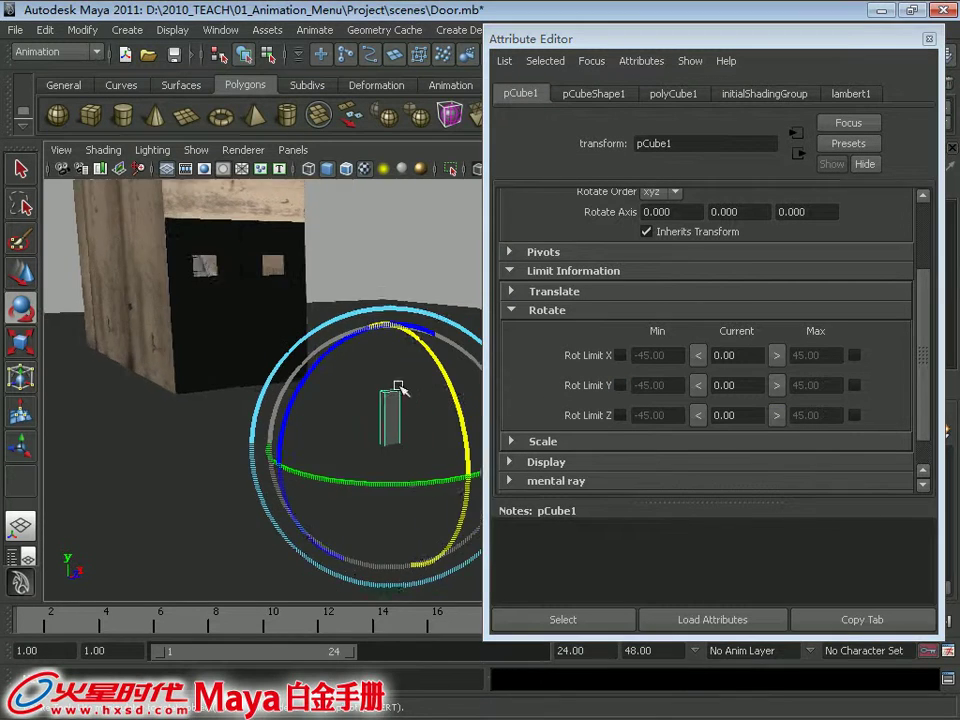
pyautogui.moveTo(632, 38); pyautogui.dragTo(669, 38)
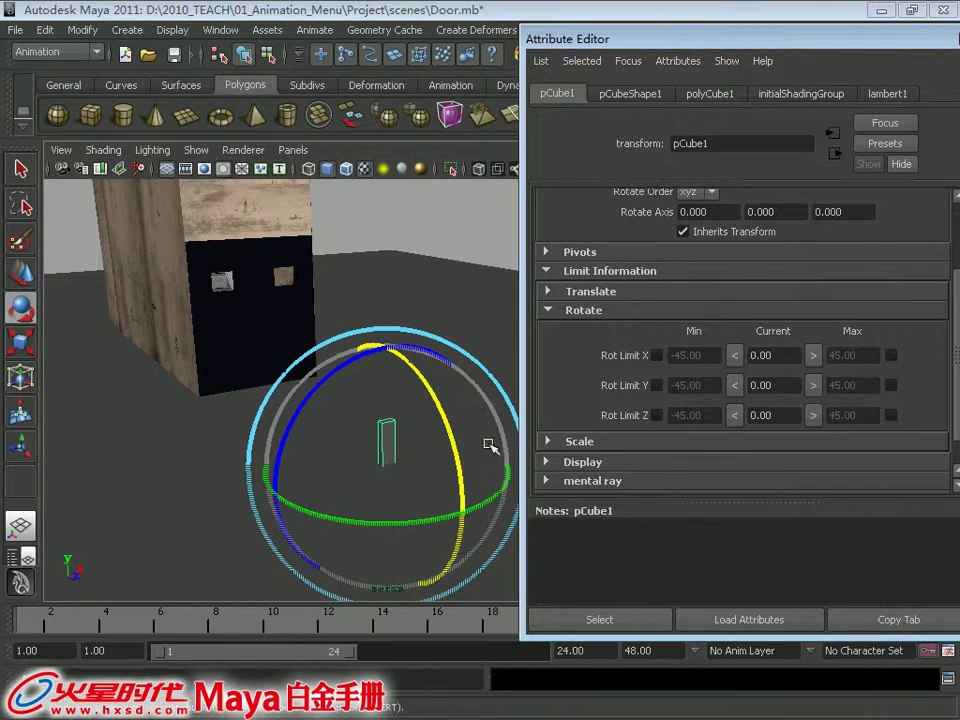
pyautogui.moveTo(438, 420)
pyautogui.mouseDown()
pyautogui.moveTo(447, 398)
pyautogui.moveTo(460, 454)
pyautogui.mouseUp()
pyautogui.hotkey('ctrl', 'z')
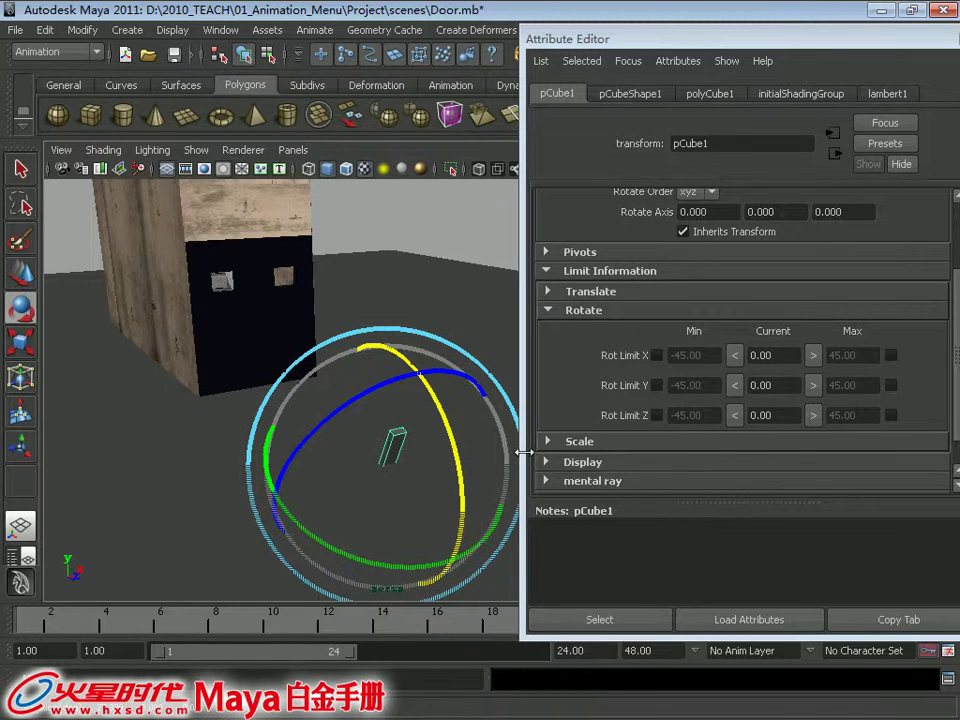
# Step: Enable Rot Limit X minimum -45 and maximum 45, then close the Attribute Editor
pyautogui.keyDown('alt'); pyautogui.moveTo(515, 475); pyautogui.dragTo(349, 392); pyautogui.keyUp('alt')
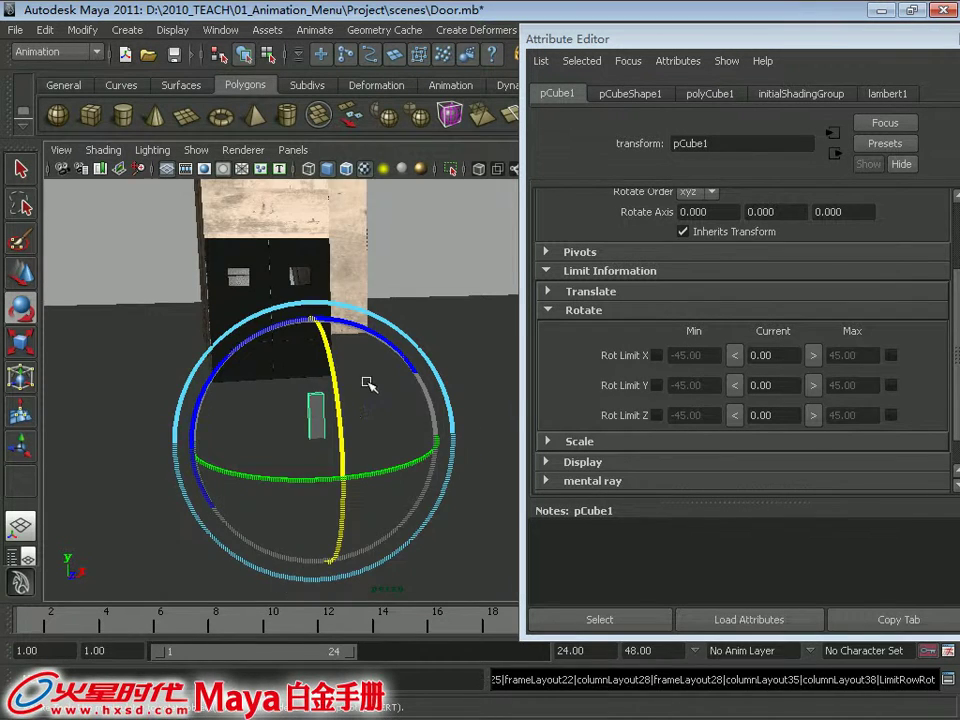
pyautogui.keyDown('alt'); pyautogui.moveTo(420, 380); pyautogui.dragTo(490, 360); pyautogui.keyUp('alt')
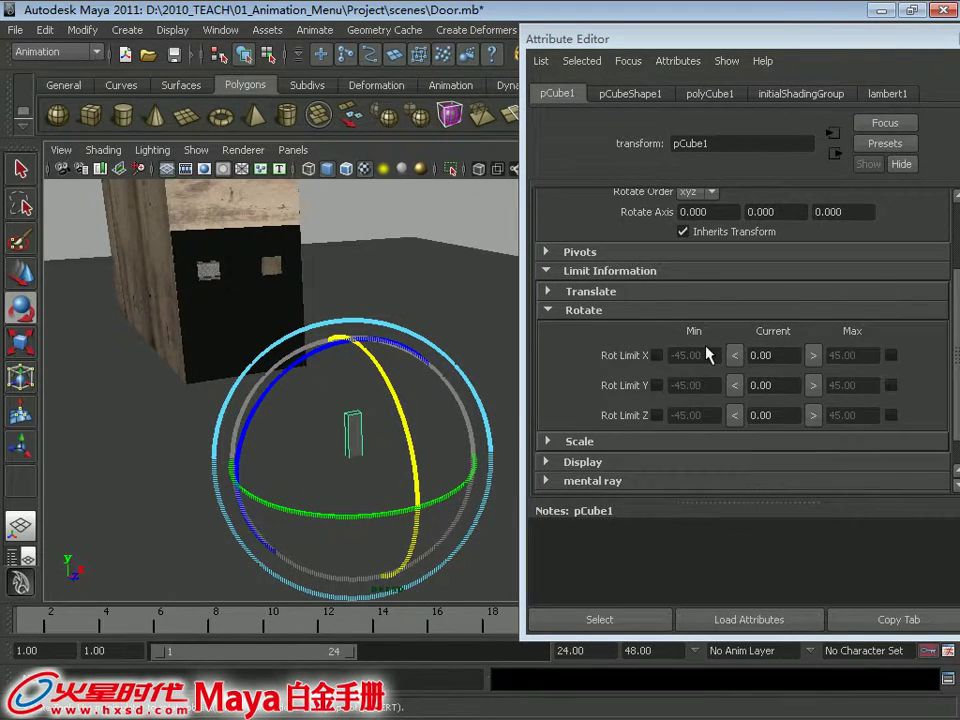
pyautogui.click(656, 355)
pyautogui.click(890, 355)
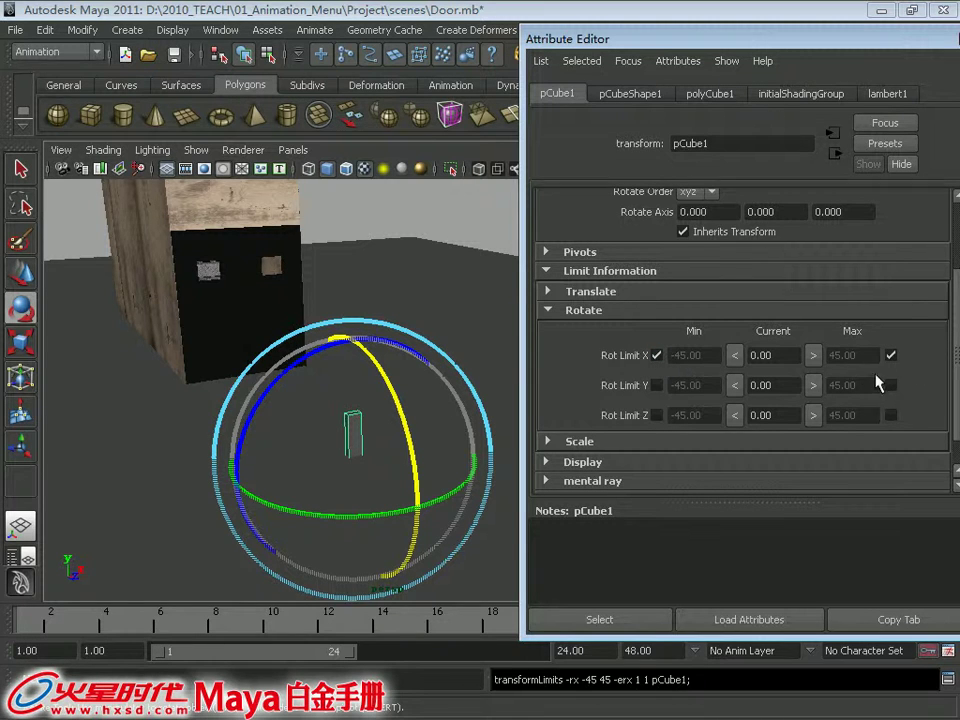
pyautogui.doubleClick(784, 356)
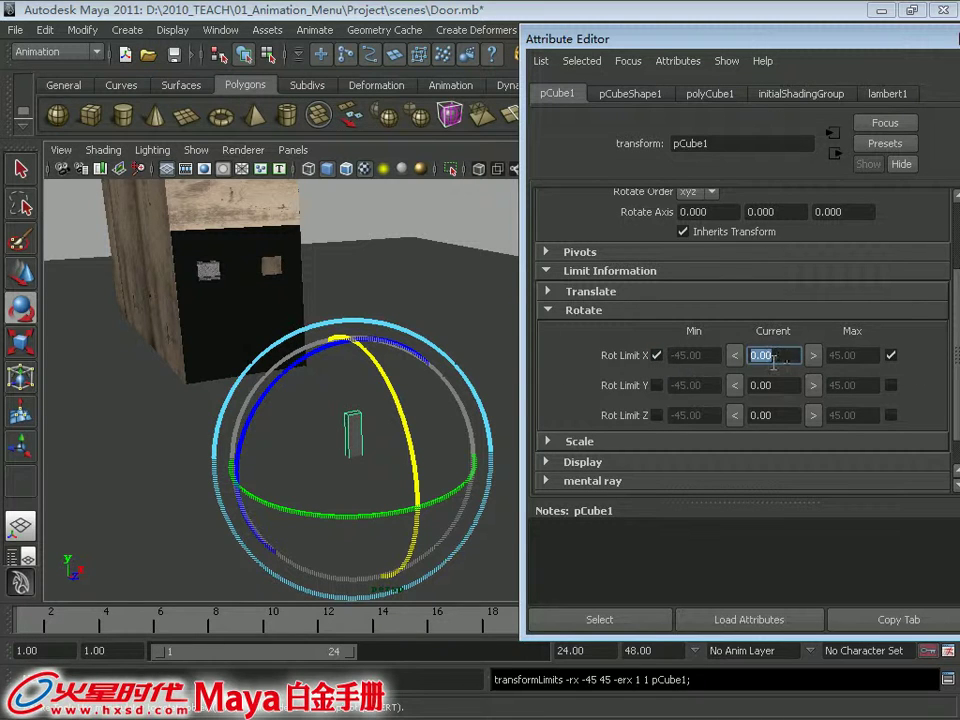
pyautogui.moveTo(838, 42)
pyautogui.mouseDown()
pyautogui.moveTo(177, 43)
pyautogui.moveTo(88, 62)
pyautogui.mouseUp()
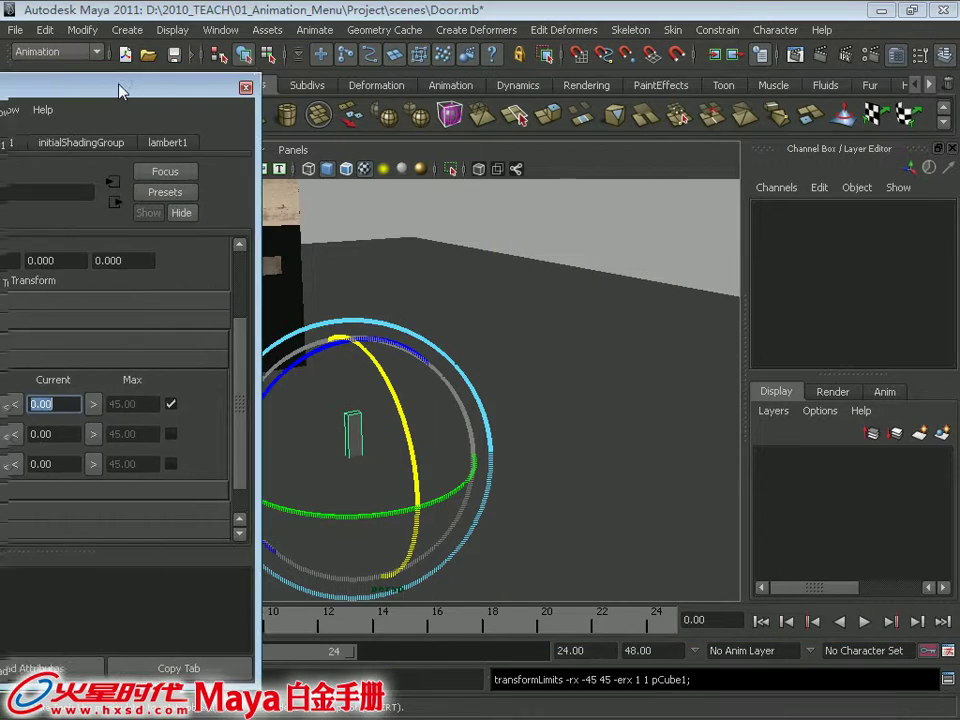
pyautogui.click(243, 83)
pyautogui.keyDown('alt'); pyautogui.moveTo(393, 384); pyautogui.dragTo(566, 374); pyautogui.keyUp('alt')
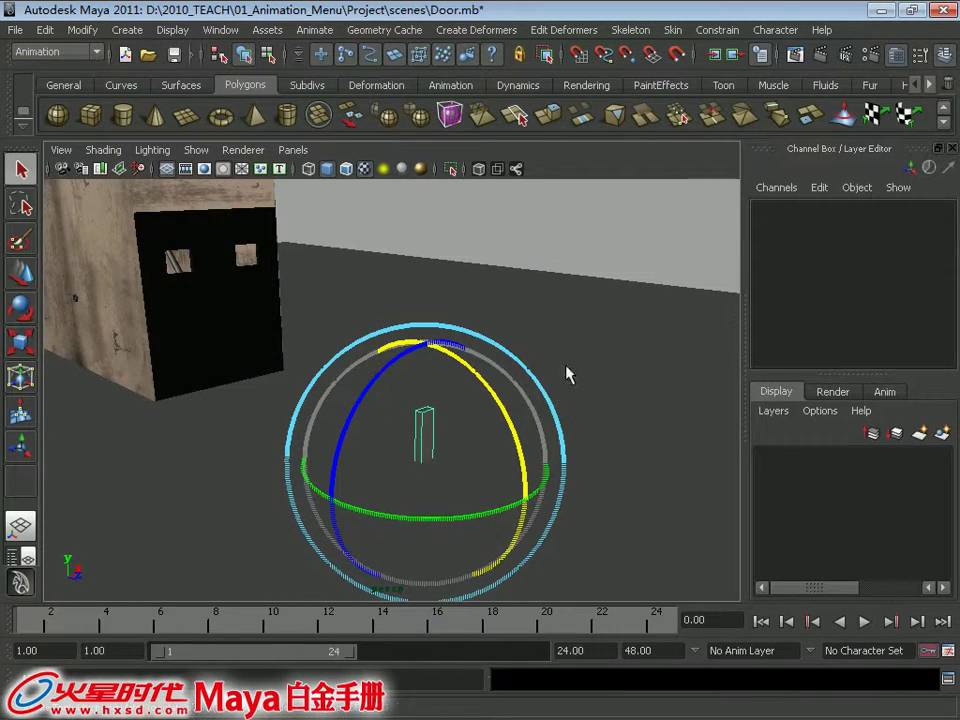
# Step: Select the controller cube, then swing the right door to check its rotation
pyautogui.click(484, 279)
pyautogui.moveTo(487, 383)
pyautogui.keyDown('alt'); pyautogui.mouseDown()
pyautogui.moveTo(484, 279)
pyautogui.moveTo(425, 360)
pyautogui.moveTo(435, 336)
pyautogui.moveTo(399, 362)
pyautogui.moveTo(411, 403)
pyautogui.moveTo(317, 349)
pyautogui.moveTo(476, 369)
pyautogui.moveTo(508, 414)
pyautogui.moveTo(407, 320)
pyautogui.moveTo(422, 435)
pyautogui.moveTo(319, 234)
pyautogui.moveTo(510, 596)
pyautogui.moveTo(441, 498)
pyautogui.moveTo(493, 600)
pyautogui.moveTo(429, 437)
pyautogui.moveTo(279, 372)
pyautogui.mouseUp(); pyautogui.keyUp('alt')
pyautogui.click(427, 393)
pyautogui.click(322, 370)
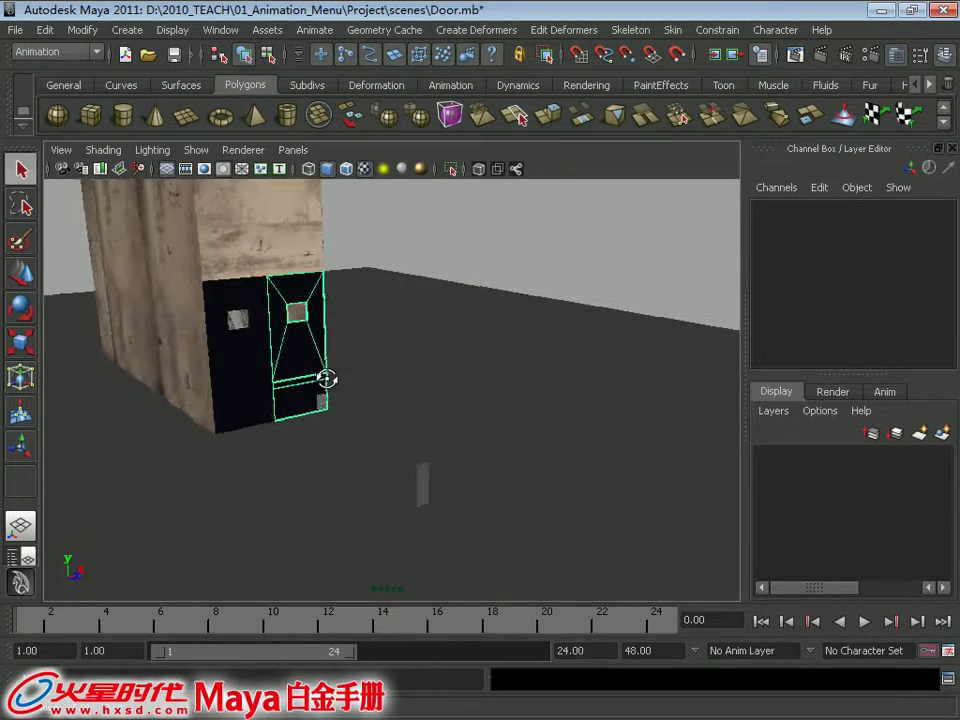
pyautogui.moveTo(289, 434)
pyautogui.mouseDown()
pyautogui.moveTo(480, 411)
pyautogui.moveTo(321, 437)
pyautogui.moveTo(401, 362)
pyautogui.moveTo(437, 393)
pyautogui.moveTo(456, 393)
pyautogui.mouseUp()
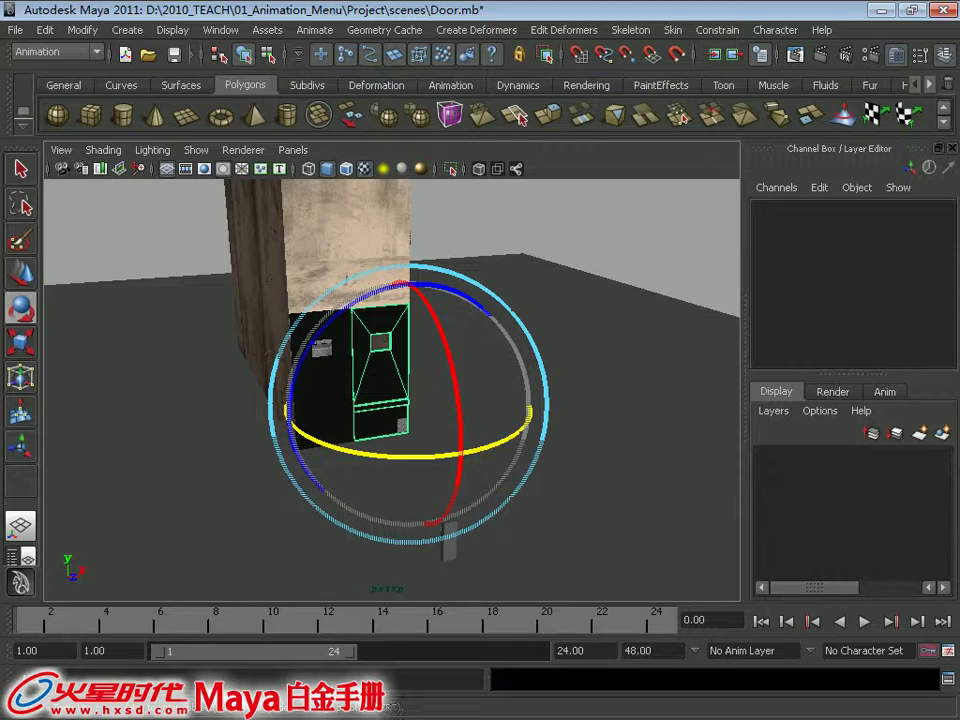
# Step: Review pCube1's rotation limits again with the door framed, then close the editor
pyautogui.hotkey('ctrl', 'a')
pyautogui.moveTo(386, 39); pyautogui.dragTo(437, 40)
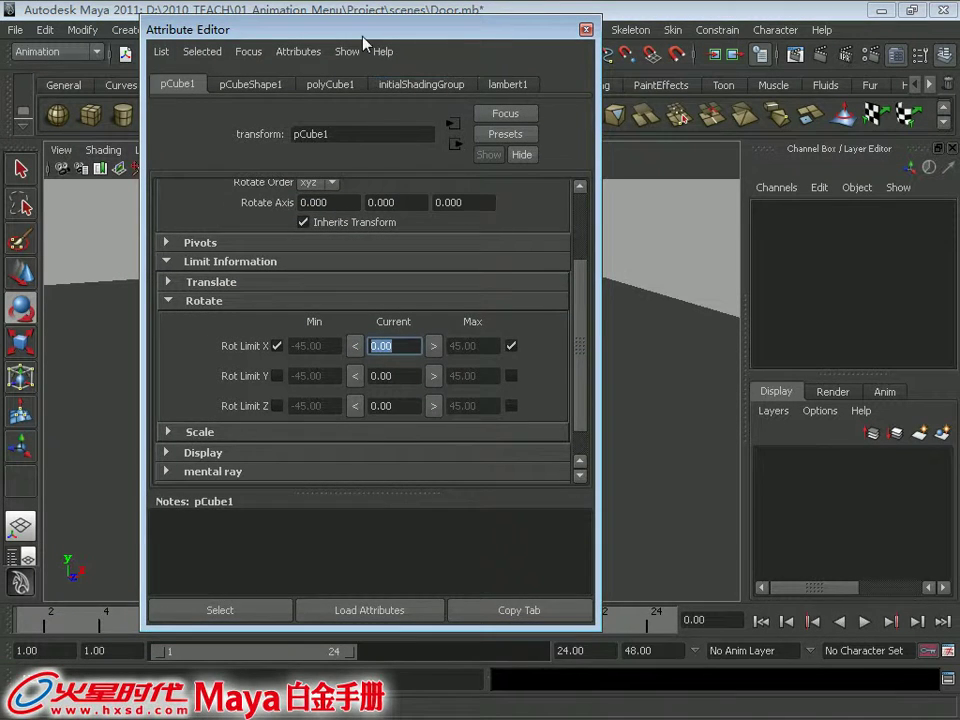
pyautogui.moveTo(364, 40); pyautogui.dragTo(584, 44)
pyautogui.press('f')
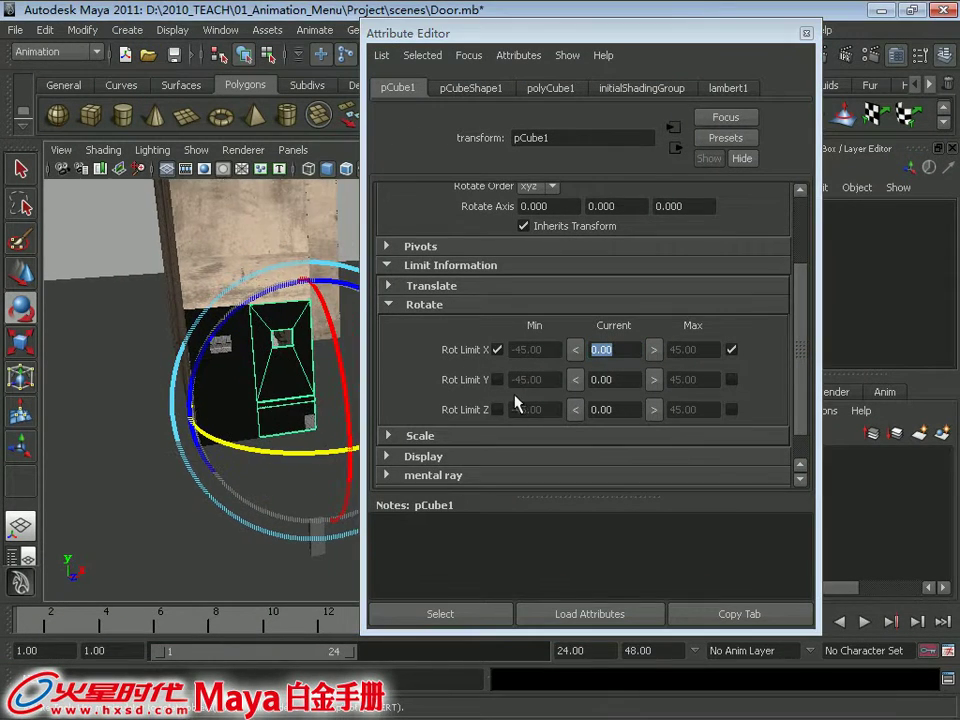
pyautogui.moveTo(148, 393)
pyautogui.keyDown('alt'); pyautogui.mouseDown()
pyautogui.moveTo(135, 270)
pyautogui.moveTo(118, 274)
pyautogui.mouseUp(); pyautogui.keyUp('alt')
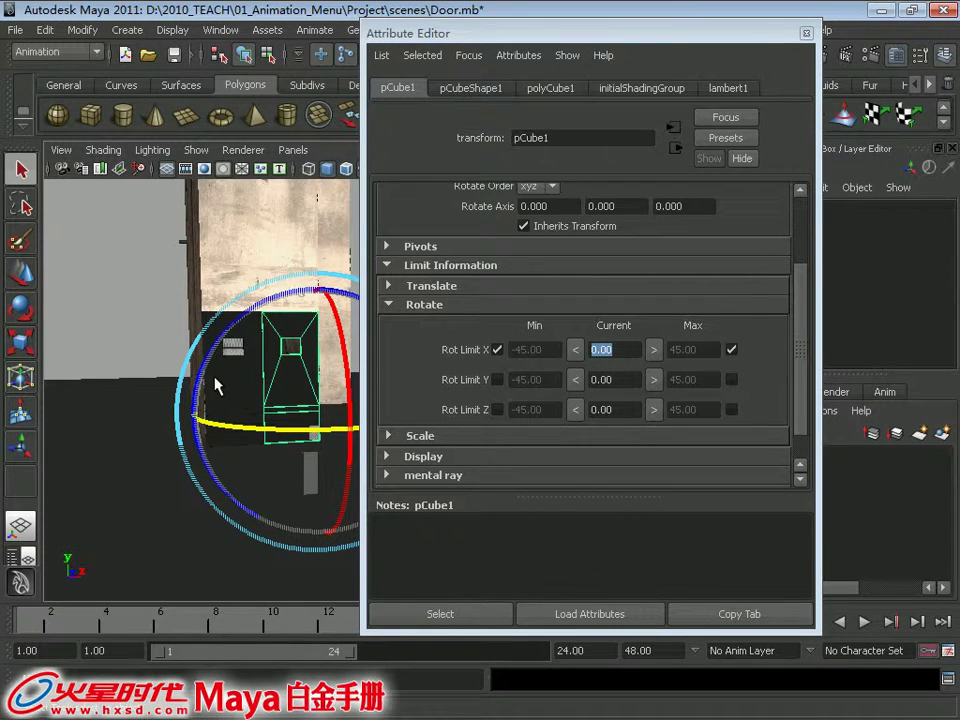
pyautogui.moveTo(560, 38); pyautogui.dragTo(401, 44)
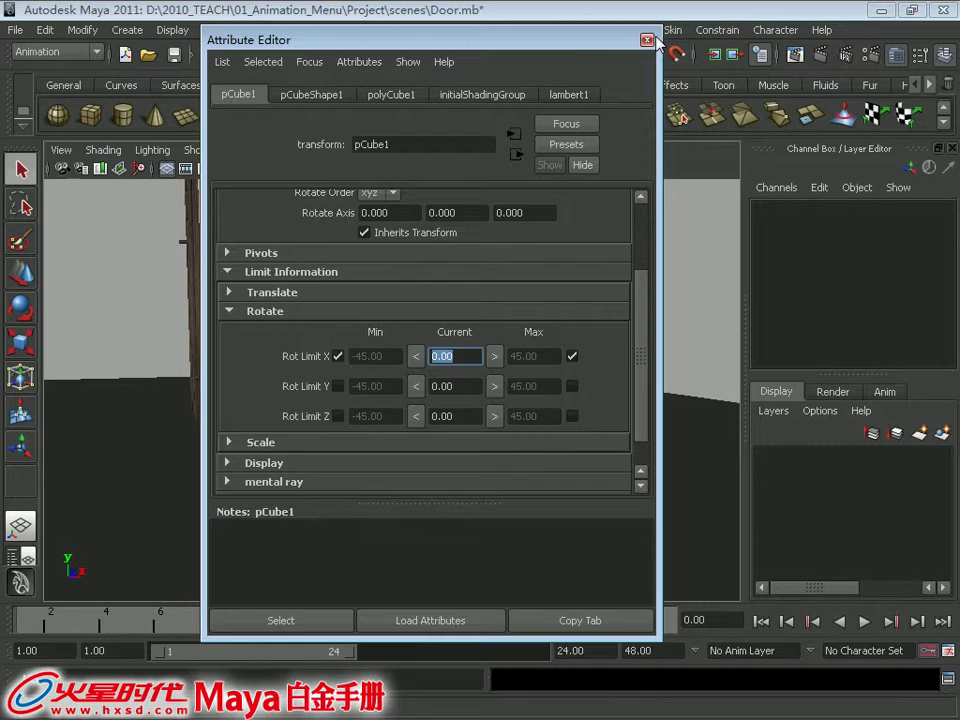
pyautogui.click(647, 40)
pyautogui.moveTo(375, 310)
pyautogui.keyDown('alt'); pyautogui.mouseDown()
pyautogui.moveTo(542, 354)
pyautogui.moveTo(418, 381)
pyautogui.moveTo(560, 530)
pyautogui.mouseUp(); pyautogui.keyUp('alt')
pyautogui.keyDown('alt'); pyautogui.moveTo(548, 481); pyautogui.dragTo(413, 408, button='middle'); pyautogui.keyUp('alt')
# Step: Test-turn the controller cube about its X axis and bring up the Animate menu
pyautogui.click(425, 408)
pyautogui.press('e')
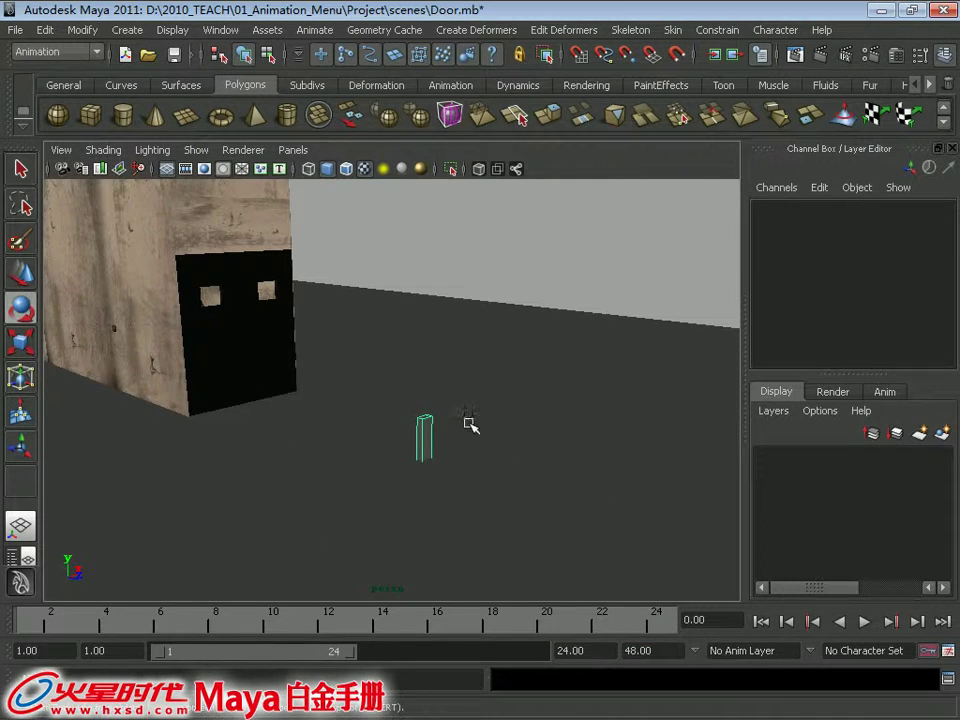
pyautogui.keyDown('alt'); pyautogui.moveTo(474, 463); pyautogui.dragTo(456, 435); pyautogui.keyUp('alt')
pyautogui.moveTo(392, 418)
pyautogui.mouseDown()
pyautogui.moveTo(439, 508)
pyautogui.moveTo(377, 369)
pyautogui.moveTo(454, 435)
pyautogui.moveTo(478, 432)
pyautogui.moveTo(420, 428)
pyautogui.mouseUp()
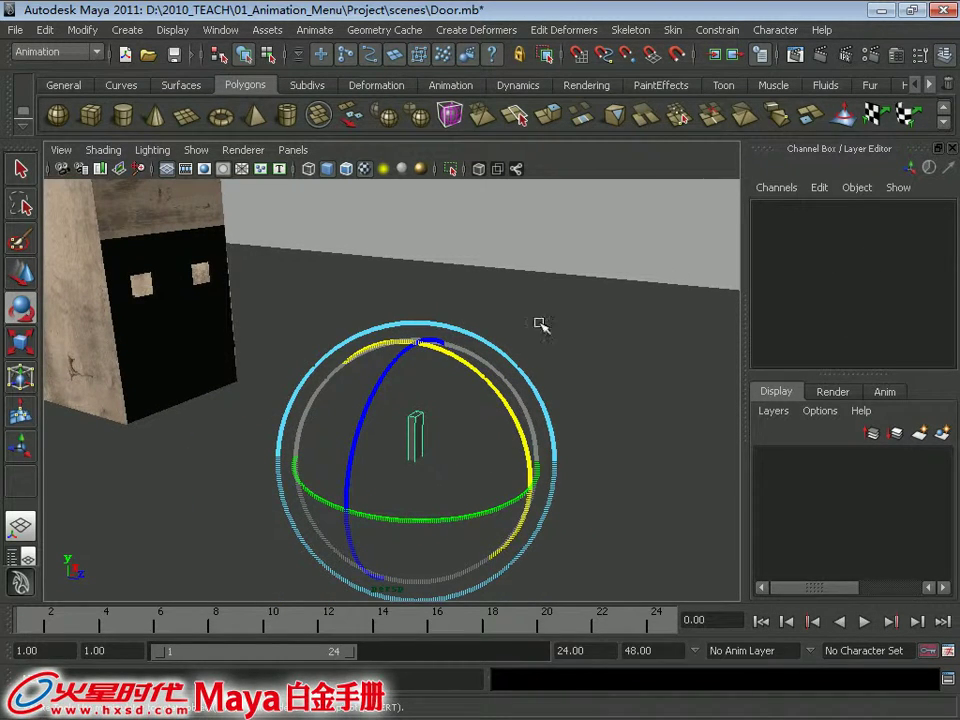
pyautogui.keyDown('alt'); pyautogui.moveTo(540, 325); pyautogui.dragTo(509, 340); pyautogui.keyUp('alt')
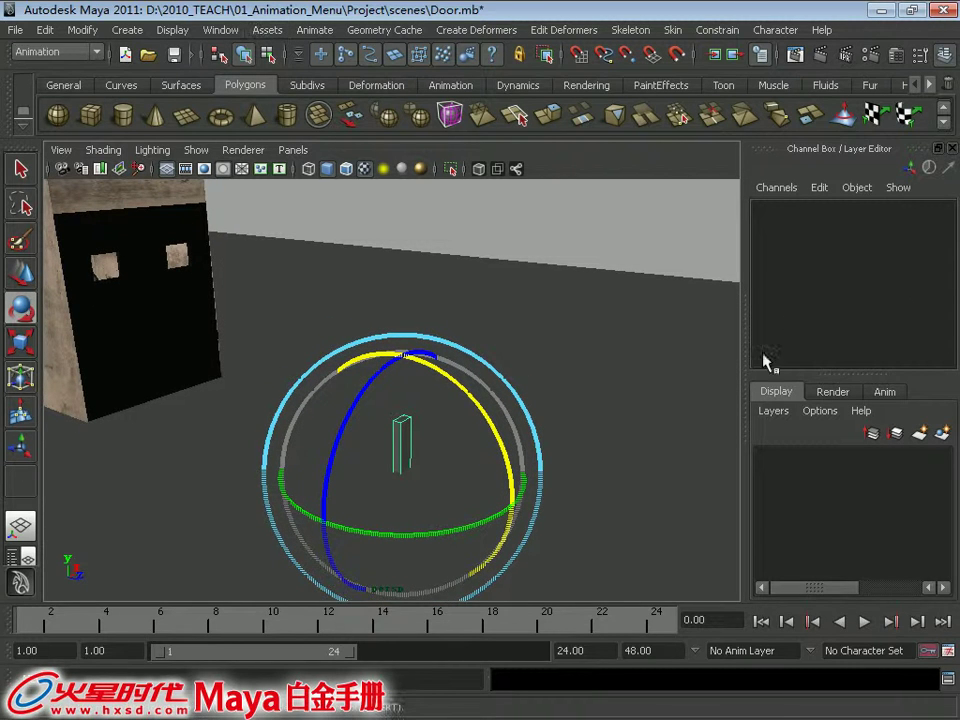
pyautogui.moveTo(555, 398)
pyautogui.keyDown('alt'); pyautogui.mouseDown()
pyautogui.moveTo(508, 366)
pyautogui.moveTo(497, 388)
pyautogui.mouseUp(); pyautogui.keyUp('alt')
pyautogui.click(222, 30)
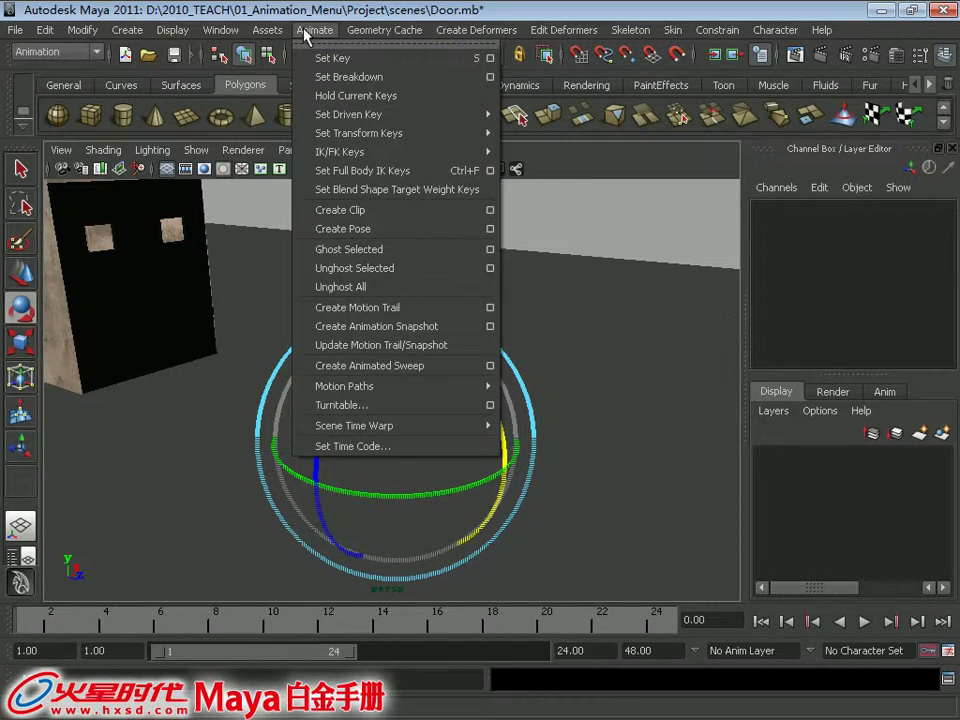
pyautogui.moveTo(348, 114)
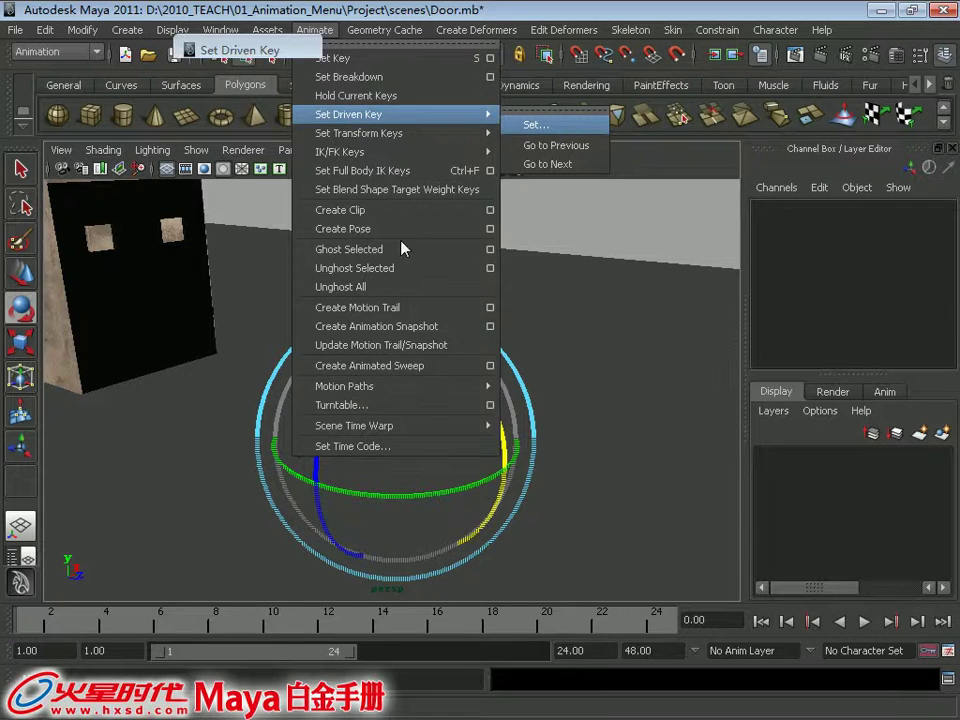
# Step: In Set Driven Key, load pCube1 with Rotate X as the driver
pyautogui.click(562, 132)
pyautogui.moveTo(339, 57); pyautogui.dragTo(819, 88)
pyautogui.click(826, 560)
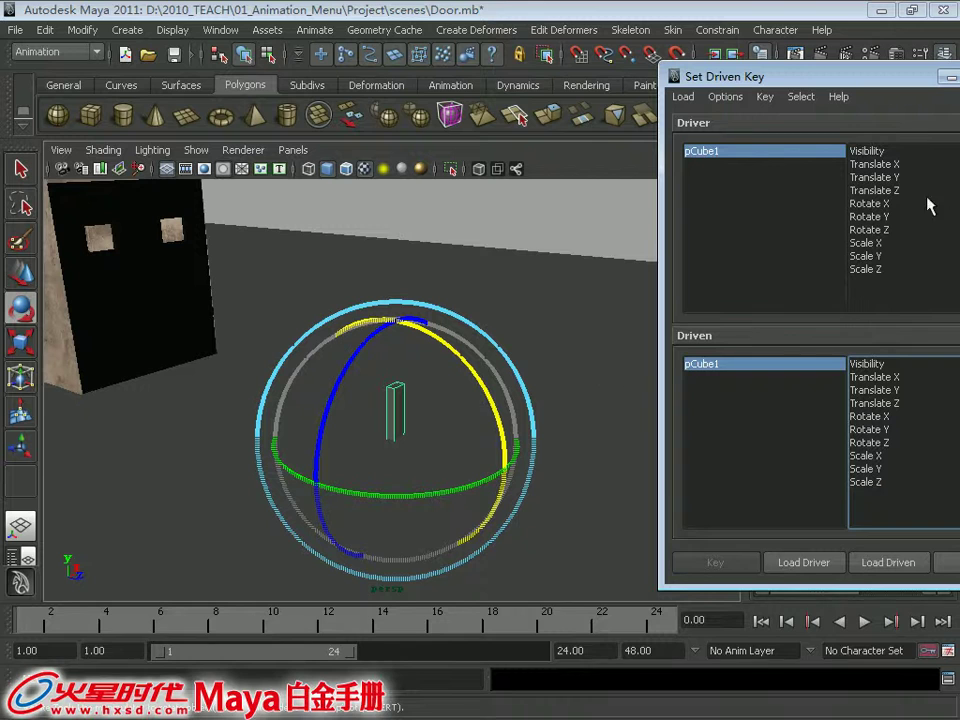
pyautogui.click(868, 204)
pyautogui.keyDown('alt'); pyautogui.moveTo(50, 330); pyautogui.dragTo(175, 263); pyautogui.keyUp('alt')
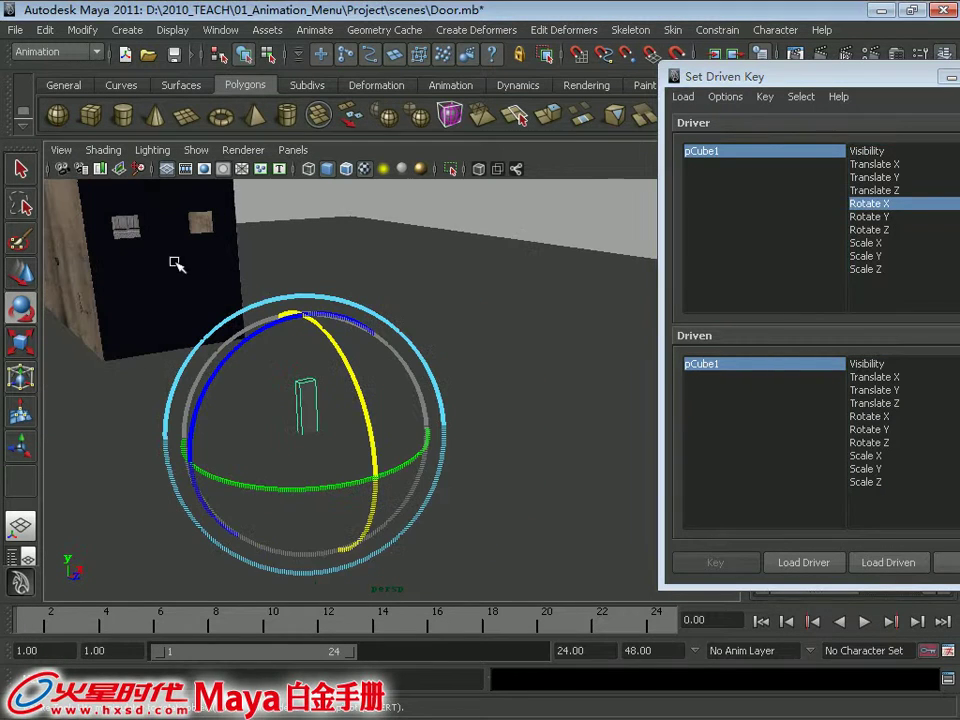
pyautogui.keyDown('alt'); pyautogui.moveTo(285, 358); pyautogui.dragTo(185, 343); pyautogui.keyUp('alt')
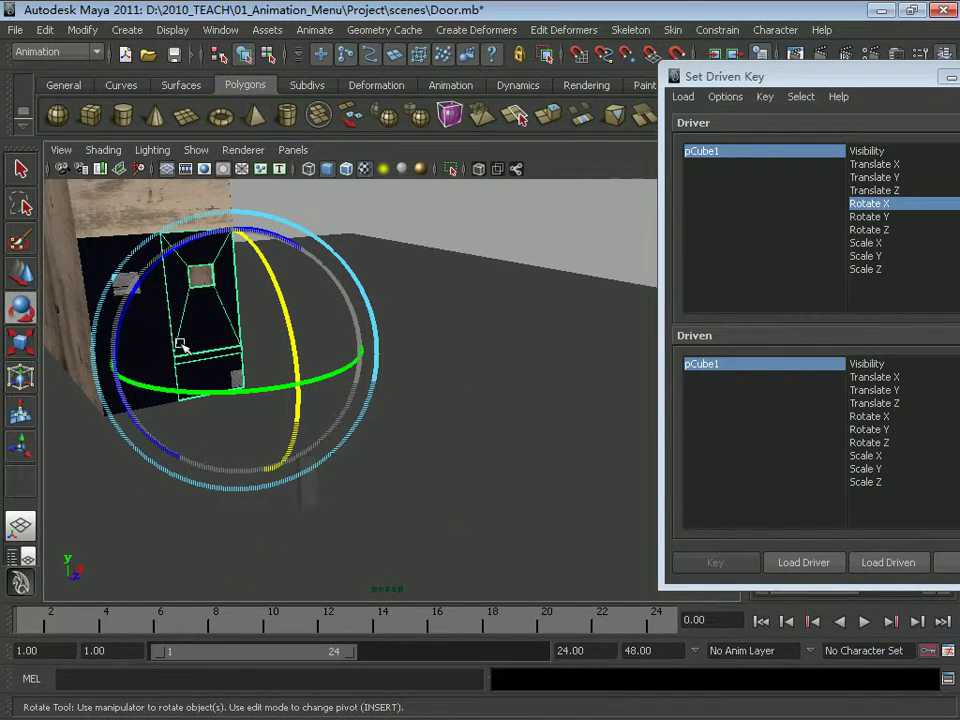
pyautogui.press('q')
# Step: Load both doors with Rotate Y as driven and key the closed position
pyautogui.moveTo(767, 76); pyautogui.dragTo(555, 40)
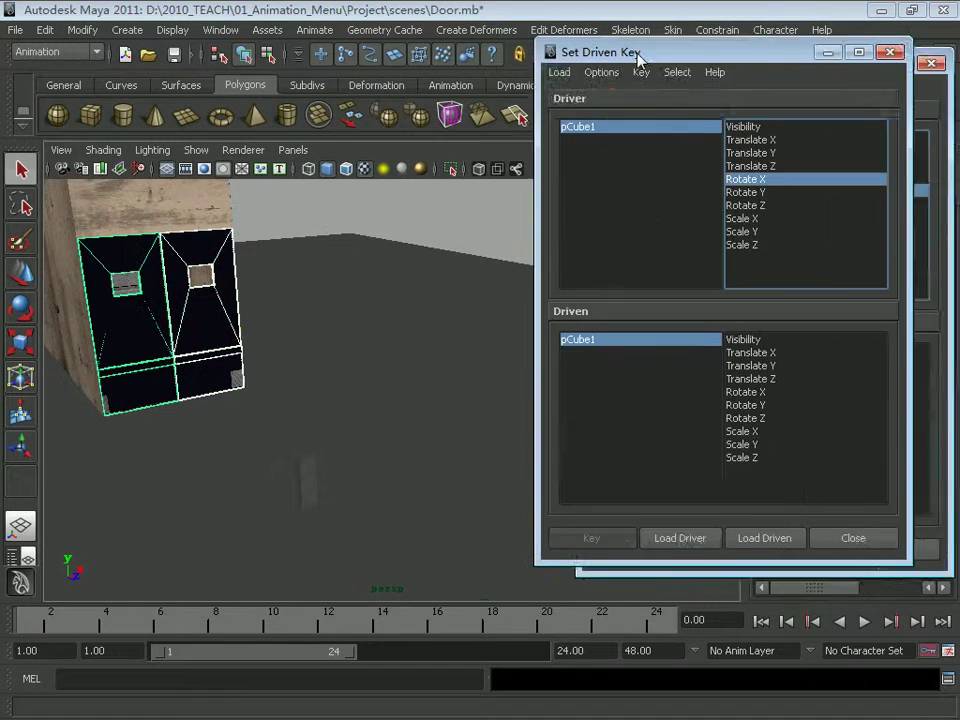
pyautogui.click(686, 527)
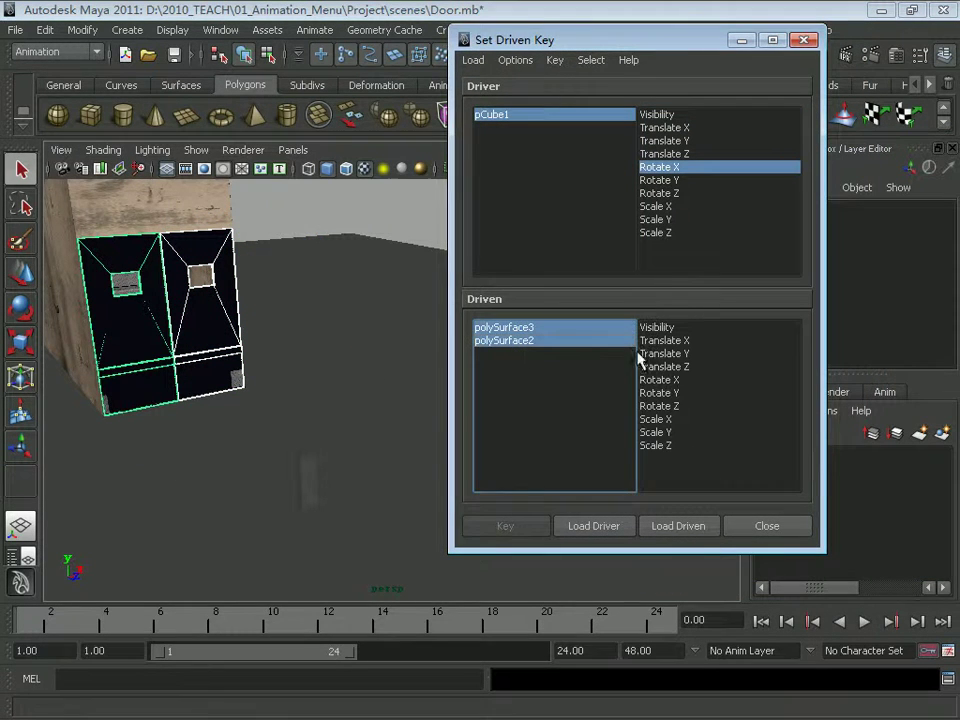
pyautogui.click(674, 394)
pyautogui.click(495, 530)
# Step: Select the controller, then rotate the first door open on Y
pyautogui.moveTo(343, 561)
pyautogui.keyDown('alt'); pyautogui.mouseDown()
pyautogui.moveTo(325, 458)
pyautogui.moveTo(376, 393)
pyautogui.moveTo(362, 380)
pyautogui.moveTo(343, 437)
pyautogui.moveTo(193, 349)
pyautogui.mouseUp(); pyautogui.keyUp('alt')
pyautogui.click(317, 439)
pyautogui.press('e')
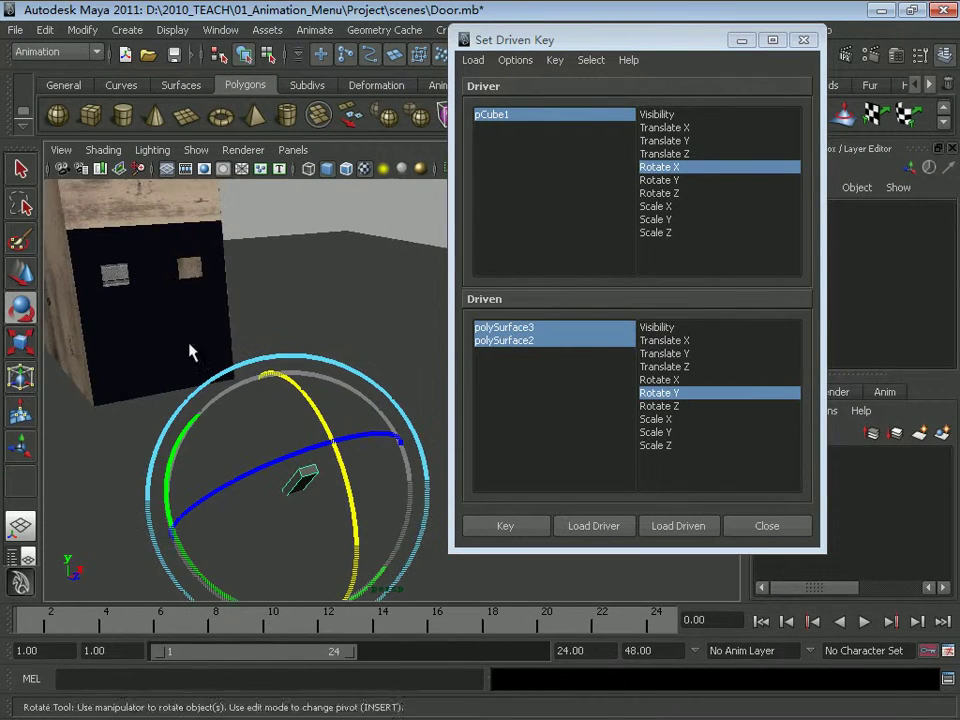
pyautogui.press('q')
pyautogui.keyDown('alt'); pyautogui.moveTo(251, 418); pyautogui.dragTo(276, 383); pyautogui.keyUp('alt')
pyautogui.click(276, 383)
pyautogui.press('e')
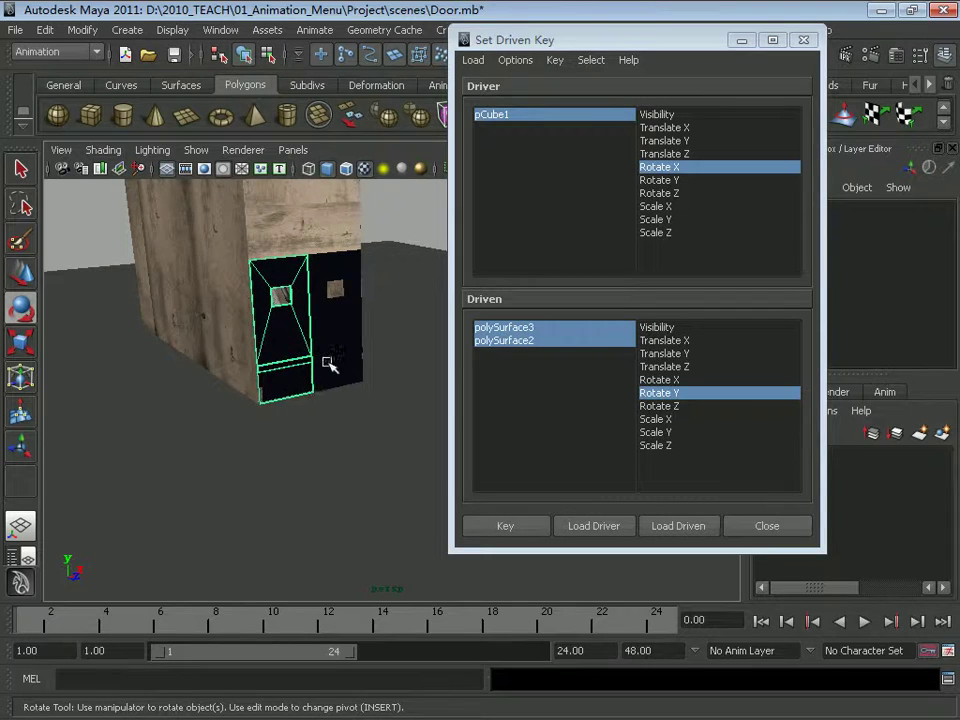
pyautogui.moveTo(331, 367)
pyautogui.mouseDown()
pyautogui.moveTo(307, 377)
pyautogui.moveTo(400, 345)
pyautogui.mouseUp()
pyautogui.press('q')
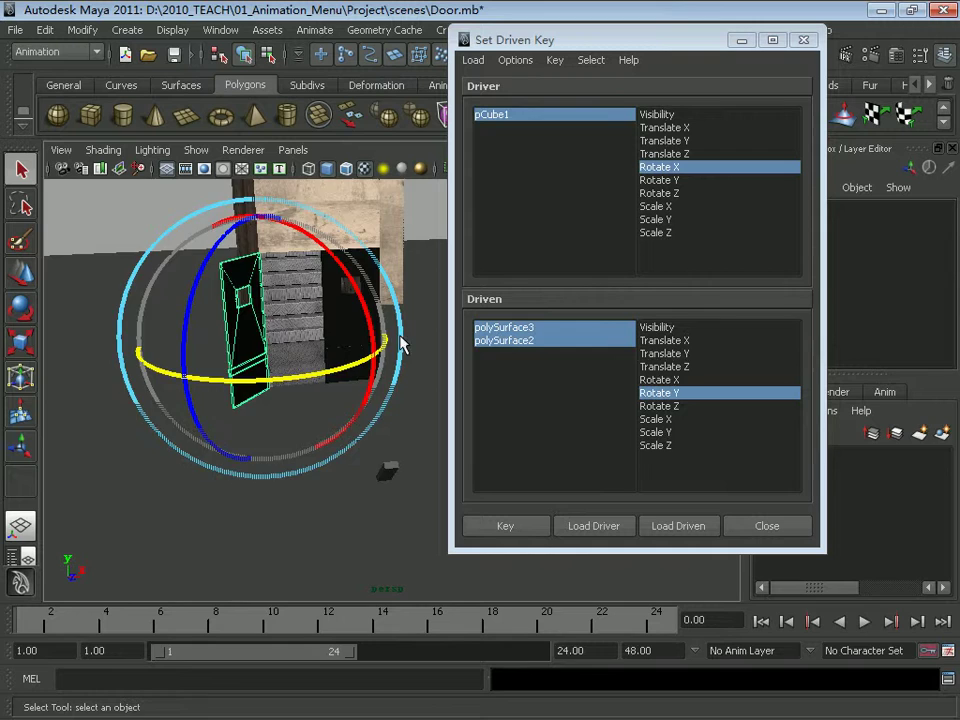
# Step: Swing the other door open, key the open position, and close Set Driven Key
pyautogui.keyDown('alt'); pyautogui.moveTo(400, 345); pyautogui.dragTo(290, 370, button='right'); pyautogui.keyUp('alt')
pyautogui.press('e')
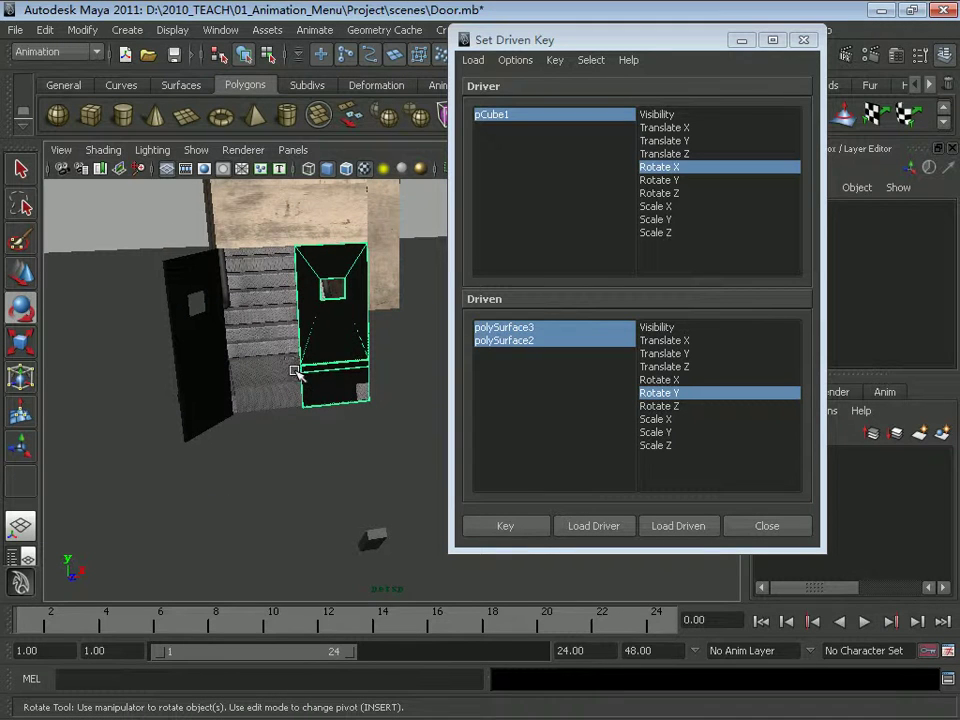
pyautogui.moveTo(350, 412)
pyautogui.mouseDown()
pyautogui.moveTo(311, 432)
pyautogui.moveTo(418, 435)
pyautogui.moveTo(321, 435)
pyautogui.moveTo(397, 457)
pyautogui.mouseUp()
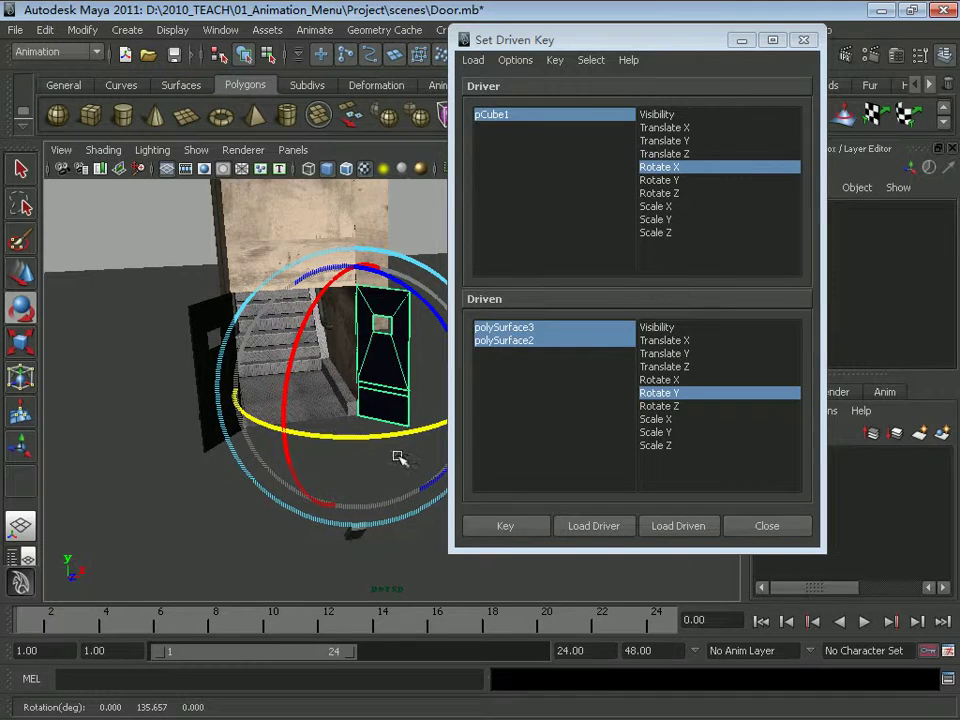
pyautogui.click(507, 526)
pyautogui.click(760, 528)
# Step: Rotate pCube1 on X to 45° to open both doors, undo, then turn it to shut them
pyautogui.keyDown('alt'); pyautogui.moveTo(735, 534); pyautogui.dragTo(485, 490); pyautogui.keyUp('alt')
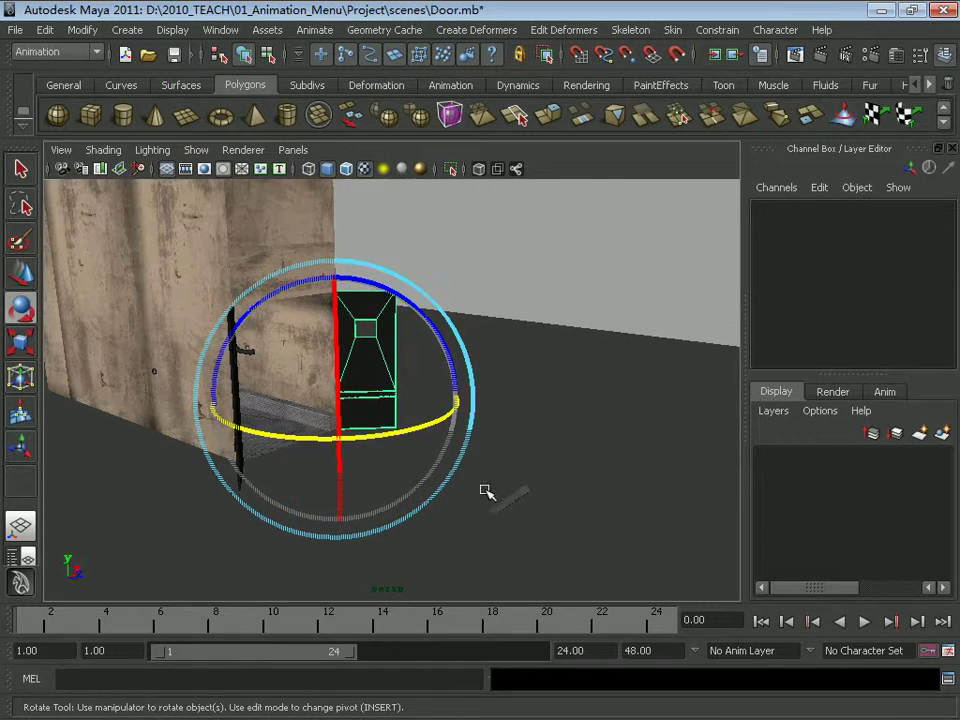
pyautogui.press('q')
pyautogui.keyDown('alt'); pyautogui.moveTo(500, 425); pyautogui.dragTo(497, 407); pyautogui.keyUp('alt')
pyautogui.click(492, 488)
pyautogui.press('e')
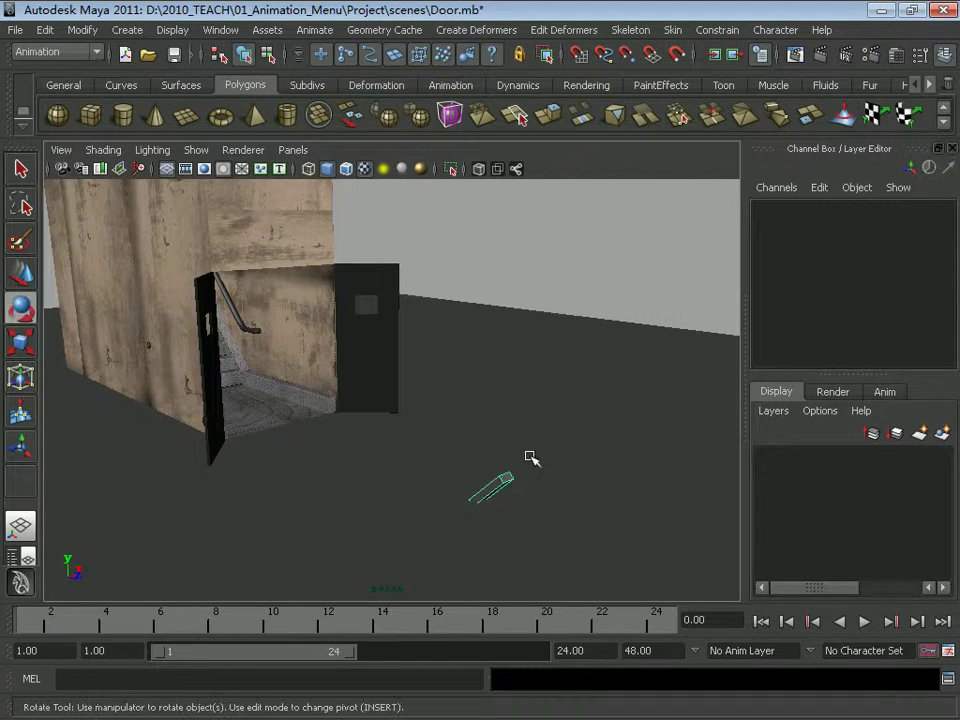
pyautogui.moveTo(557, 442)
pyautogui.mouseDown()
pyautogui.moveTo(549, 507)
pyautogui.moveTo(561, 519)
pyautogui.moveTo(476, 364)
pyautogui.moveTo(540, 518)
pyautogui.moveTo(497, 439)
pyautogui.moveTo(521, 506)
pyautogui.mouseUp()
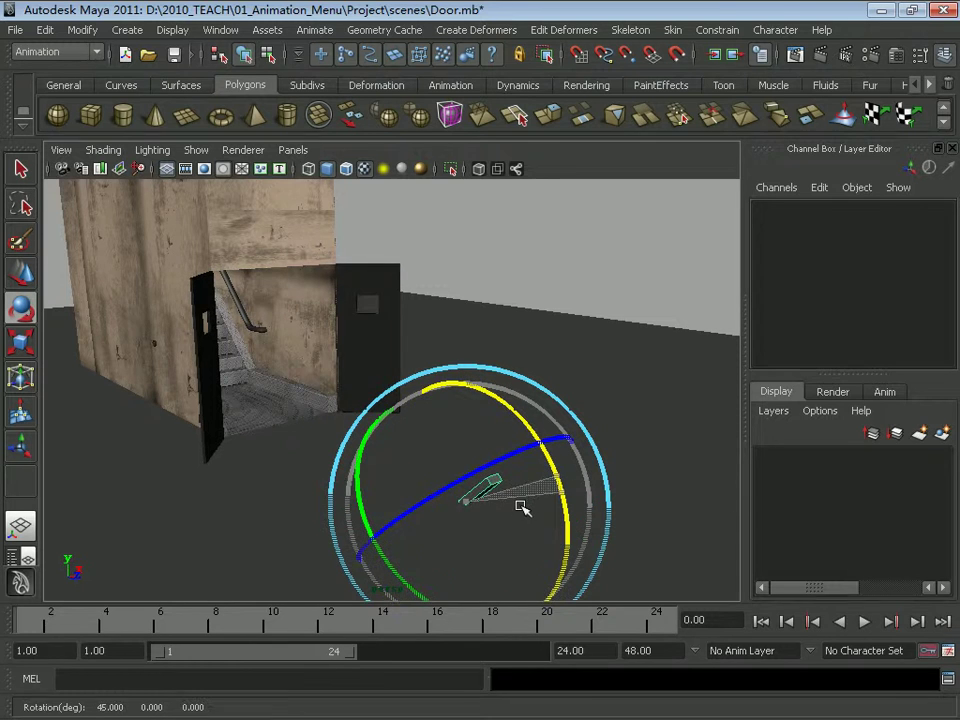
pyautogui.hotkey('ctrl', 'z')
pyautogui.moveTo(517, 415)
pyautogui.mouseDown()
pyautogui.moveTo(497, 436)
pyautogui.moveTo(431, 328)
pyautogui.moveTo(480, 456)
pyautogui.moveTo(392, 318)
pyautogui.mouseUp()
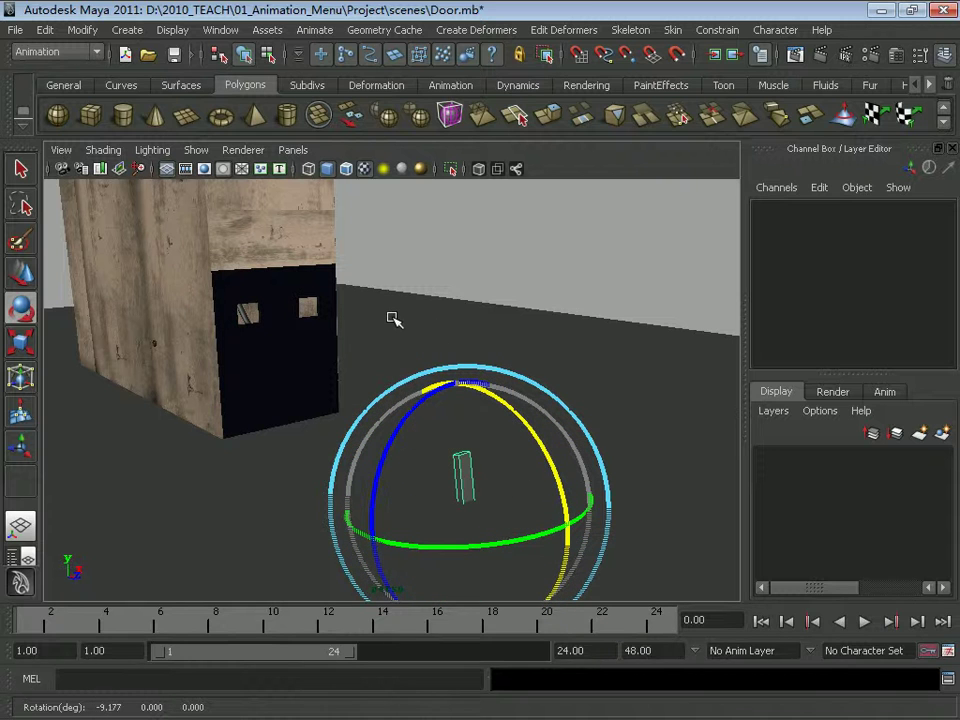